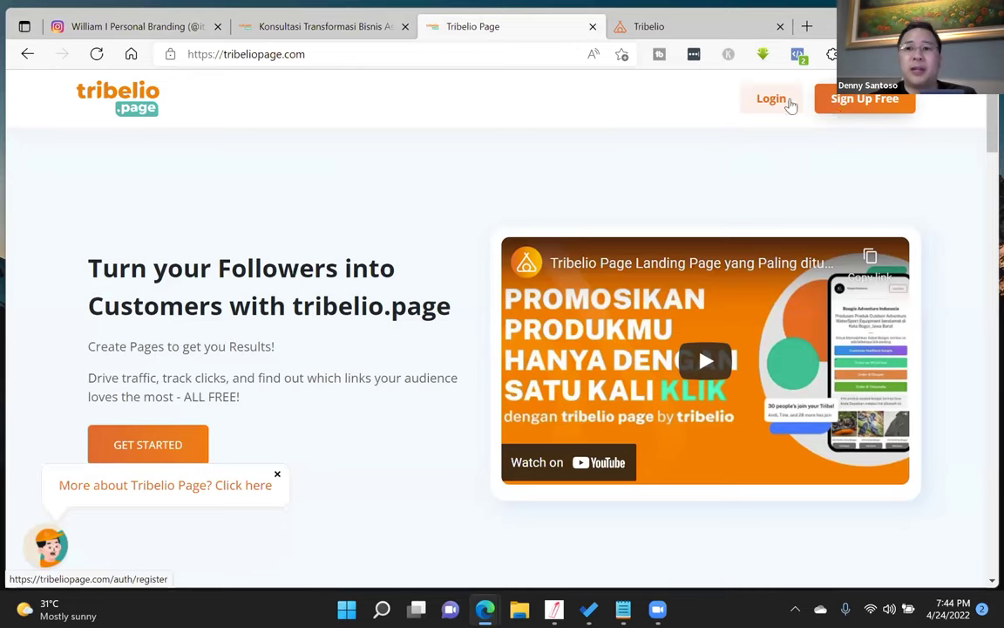
- Log in to the Tribelio account with the saved email and password
click(547, 527)
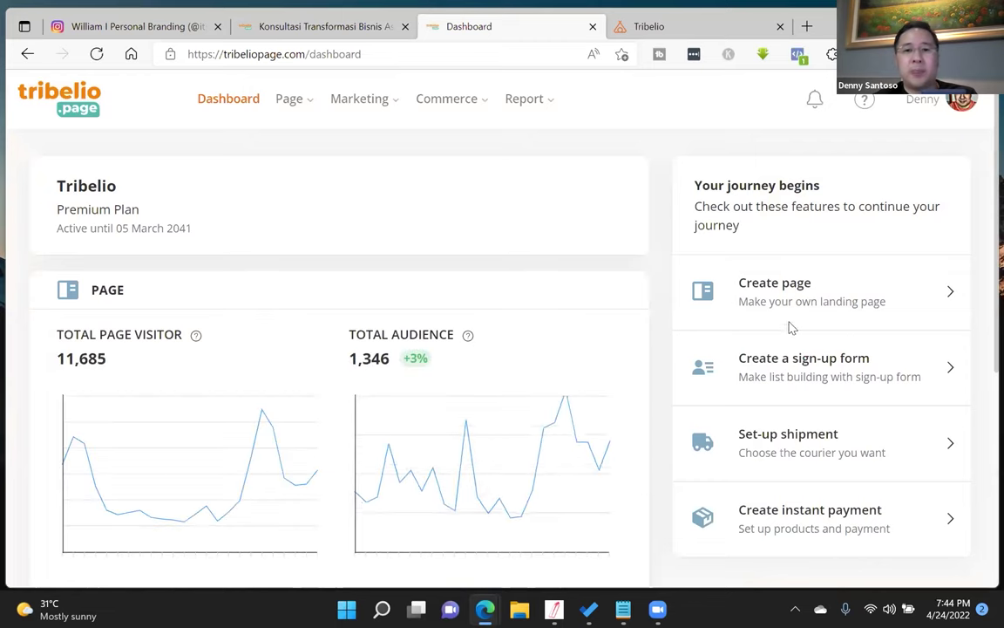
- Start a new page and enter 'Test 2G Academy' as its site name
scroll(697, 305, down, 4)
scroll(697, 307, up, 4)
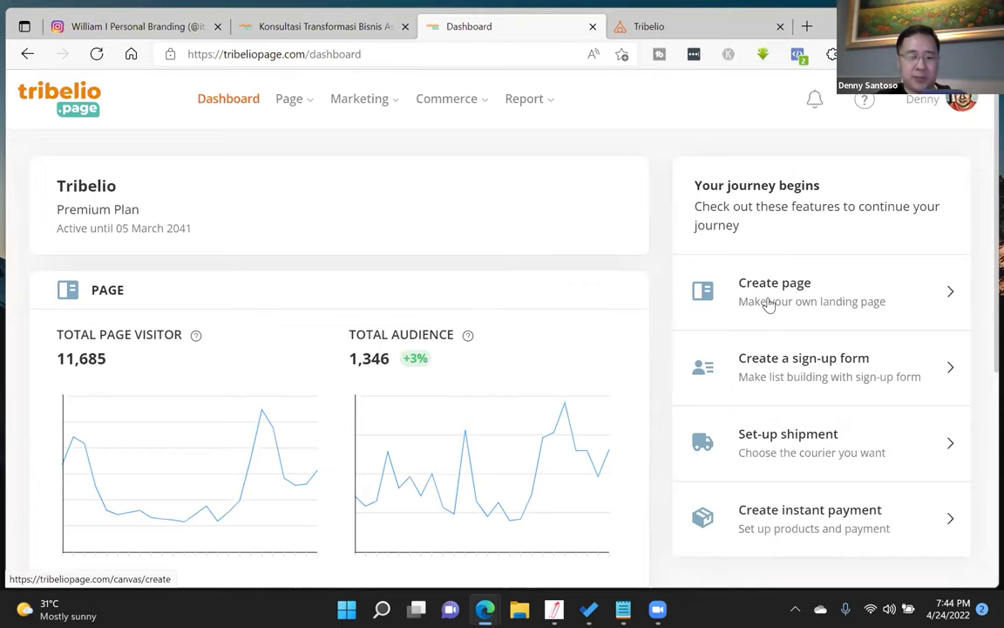
click(797, 299)
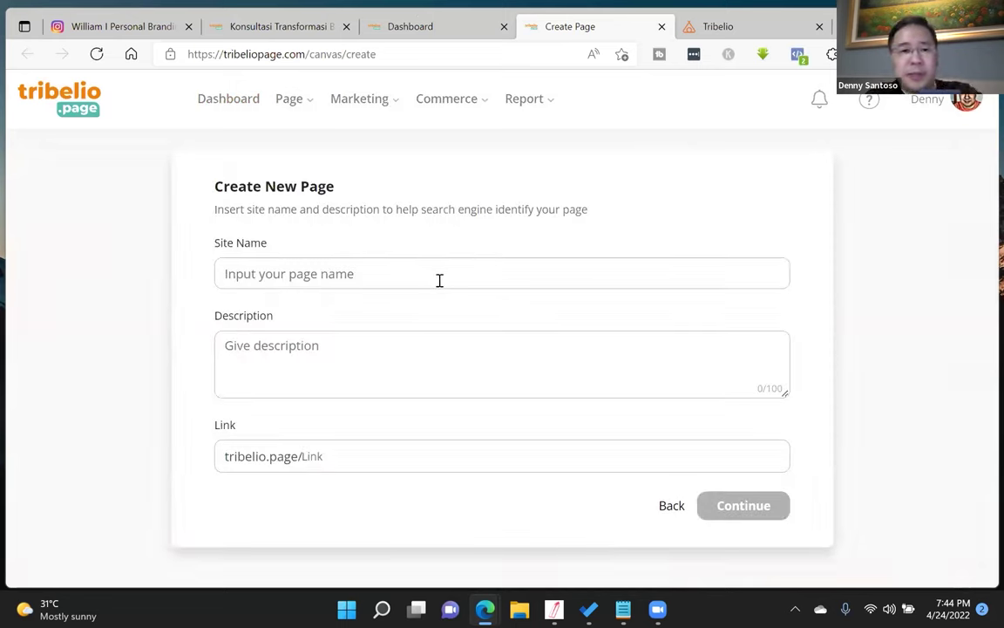
click(439, 280)
text(tes)
key(BackSpace)
key(BackSpace)
key(BackSpace)
text(Test)
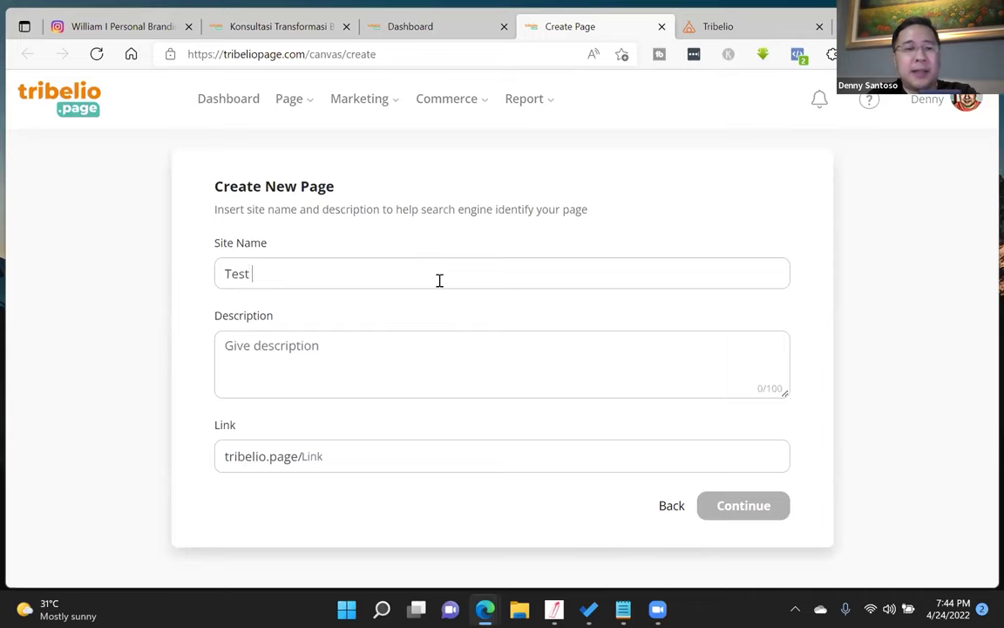
text( 2G Academy)
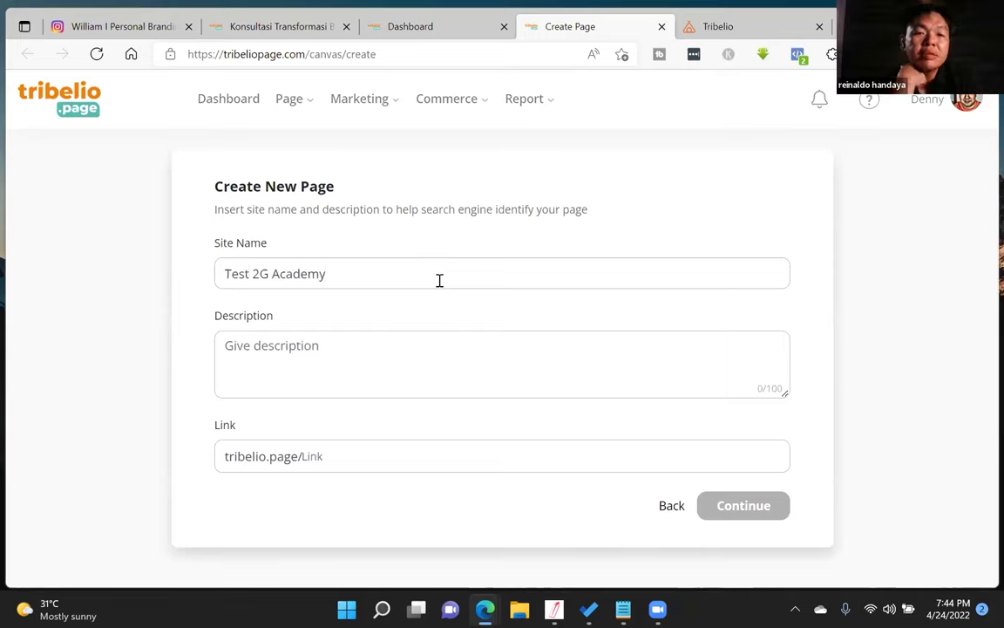
- Set the description to 'Test 2G Academy' and the link to test2gacademy, then continue
click(415, 361)
text(Test 2G Academy)
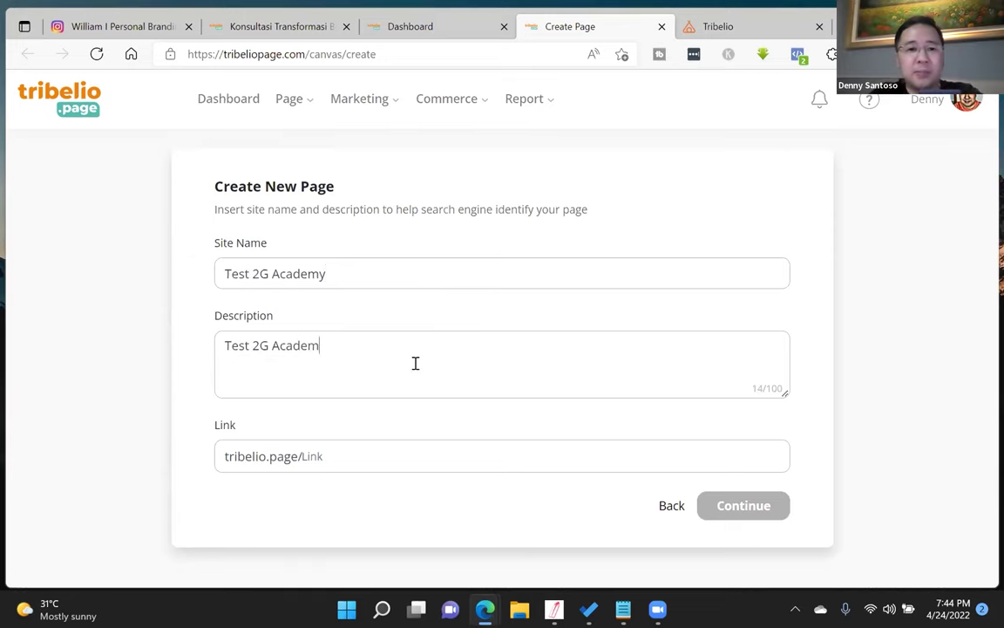
key(Tab)
text(tets)
text(t2gacademy)
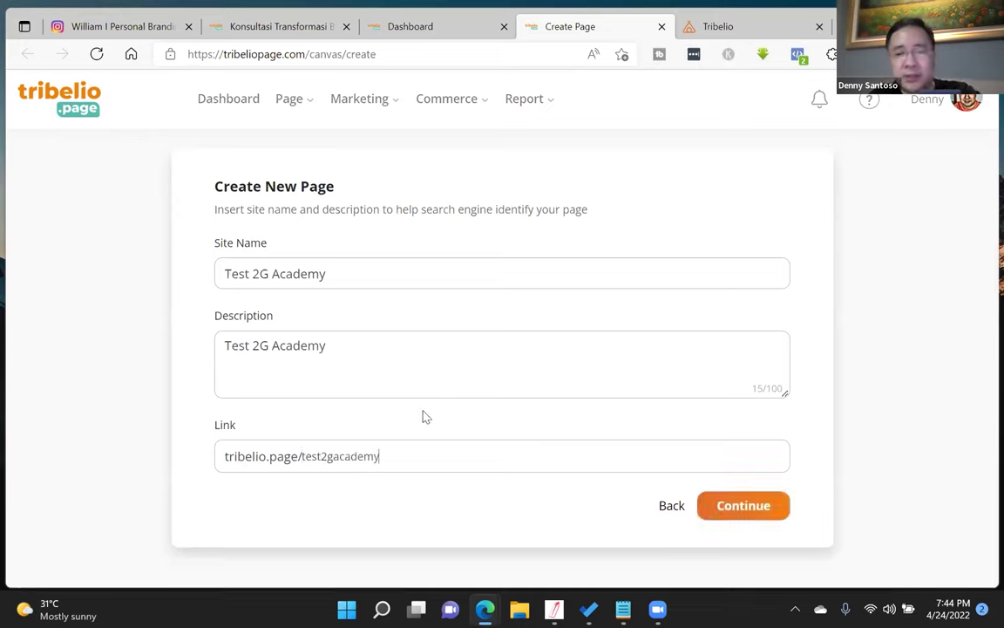
key(ctrl+a)
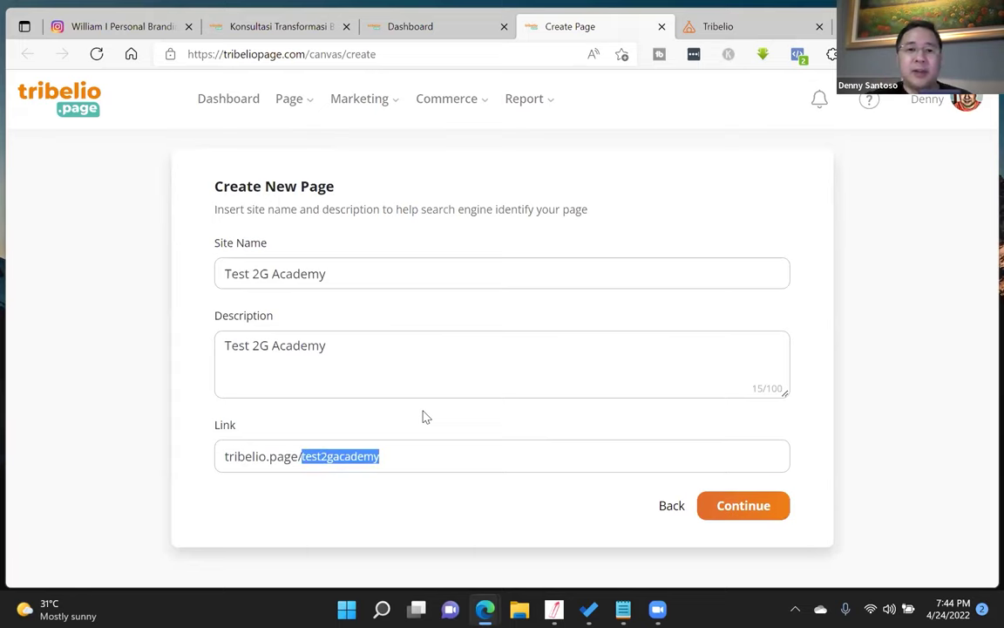
click(737, 506)
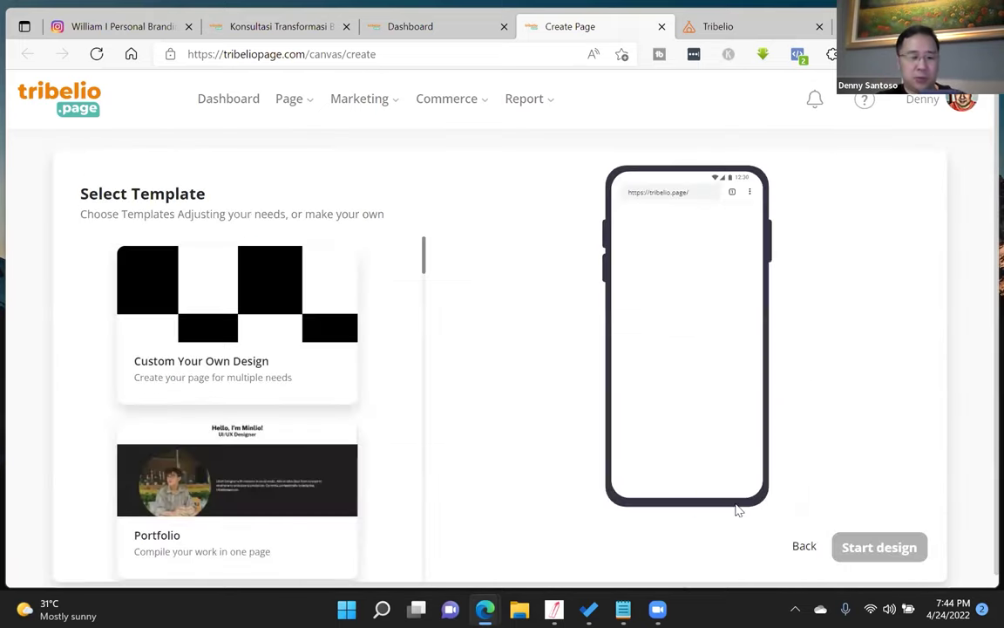
- Browse the templates and start from the blank Custom Your Own Design template
scroll(272, 334, down, 4)
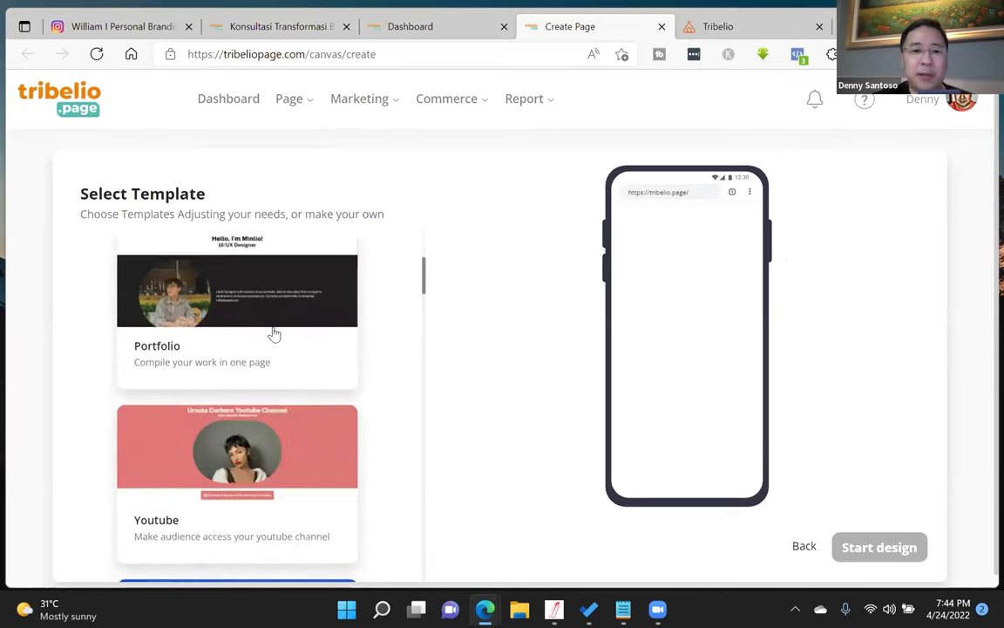
scroll(273, 333, down, 7)
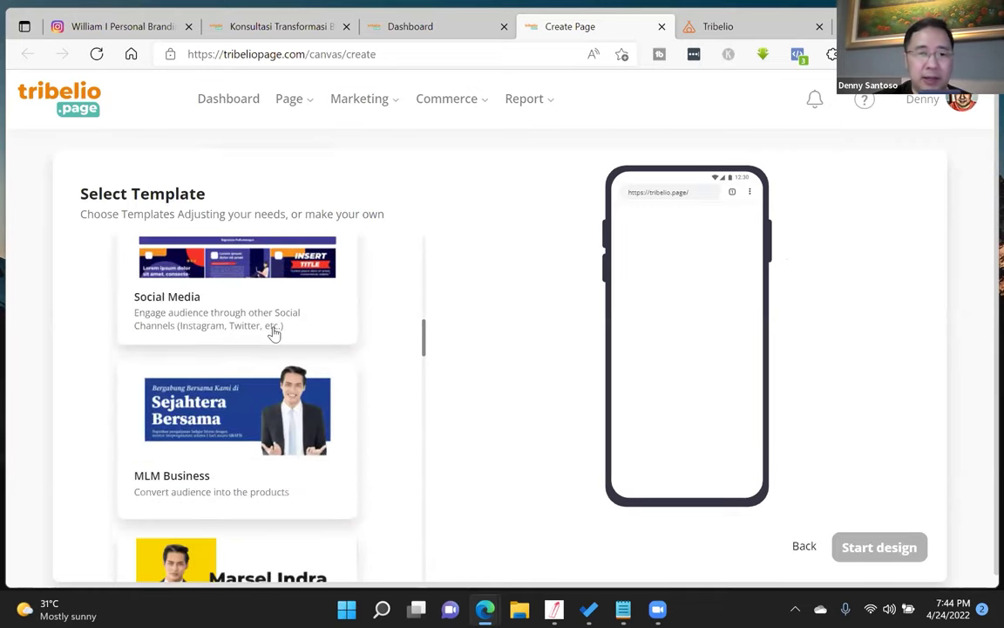
scroll(273, 333, down, 10)
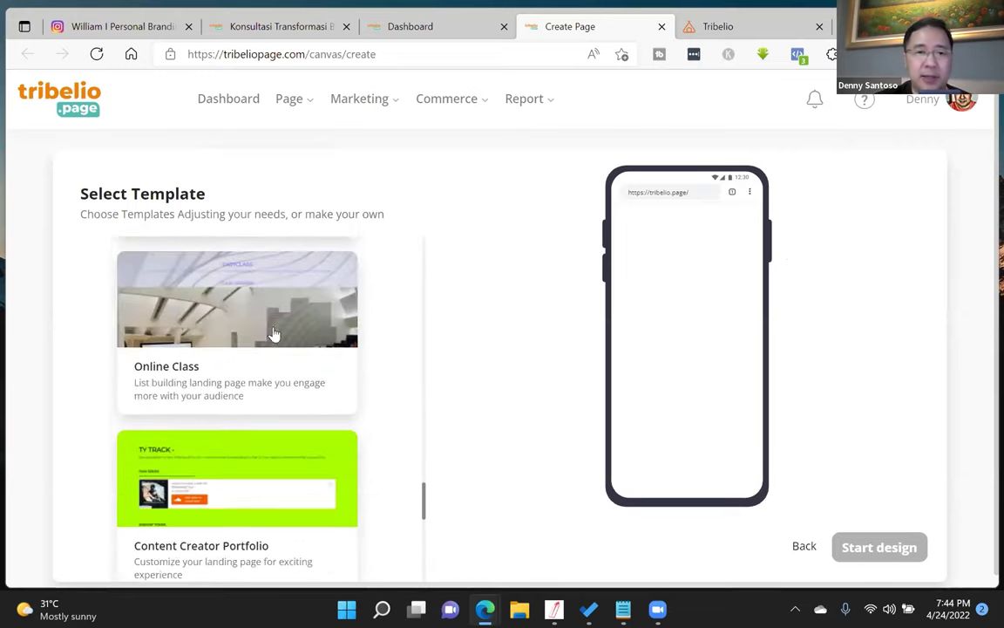
scroll(273, 333, up, 10)
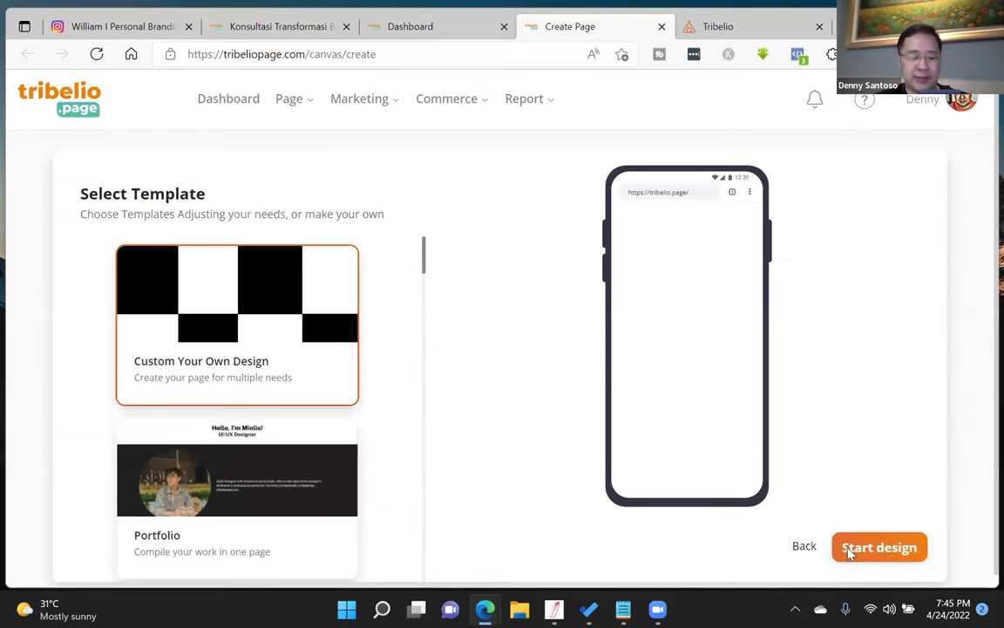
click(844, 549)
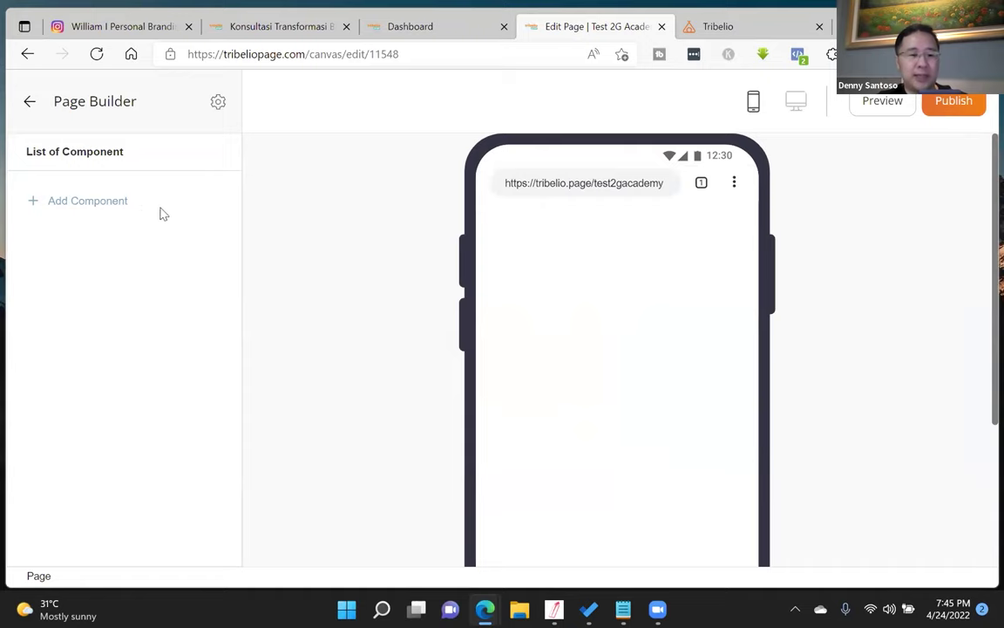
- Add an image block with the JPG photo from Downloads, then view the Konsultasi example page
click(116, 204)
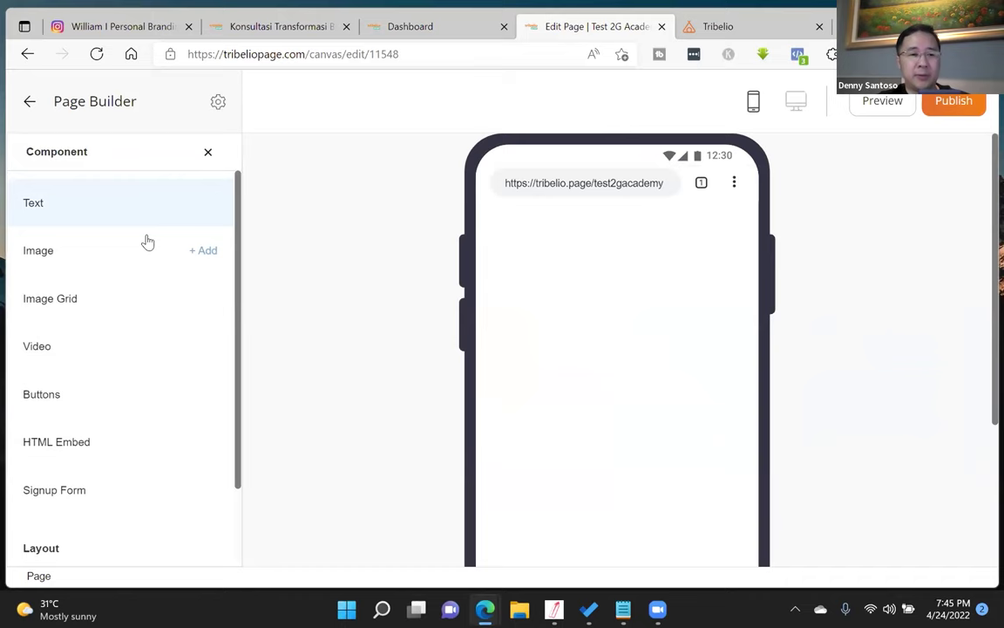
click(201, 254)
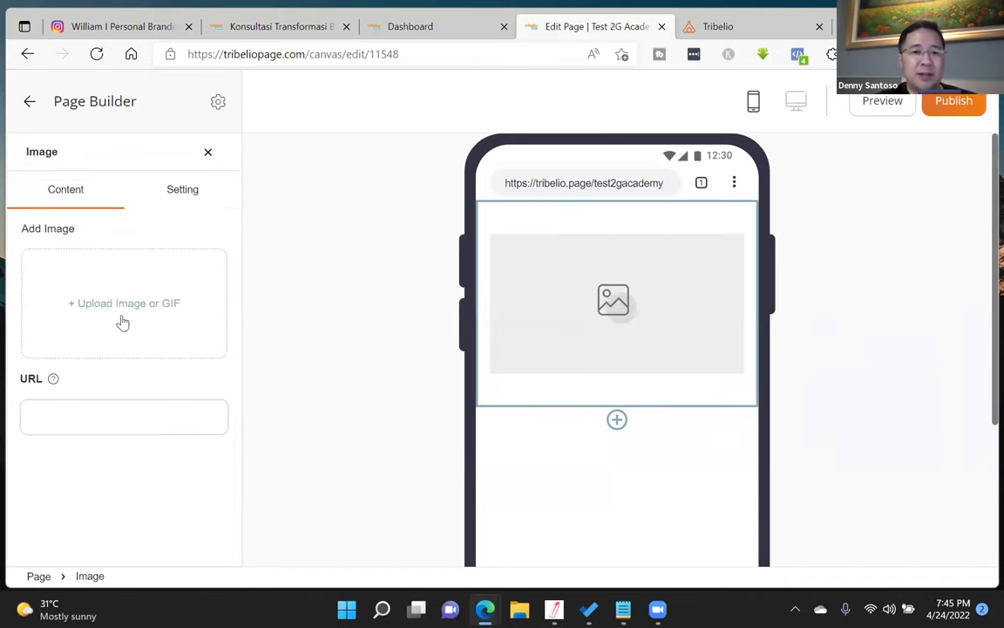
click(135, 307)
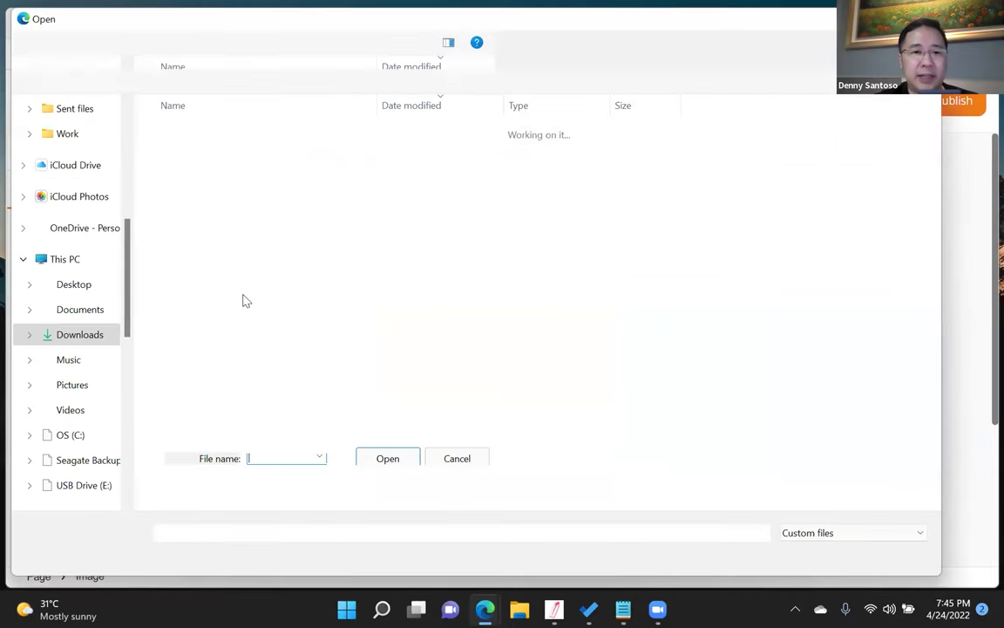
scroll(284, 272, down, 1)
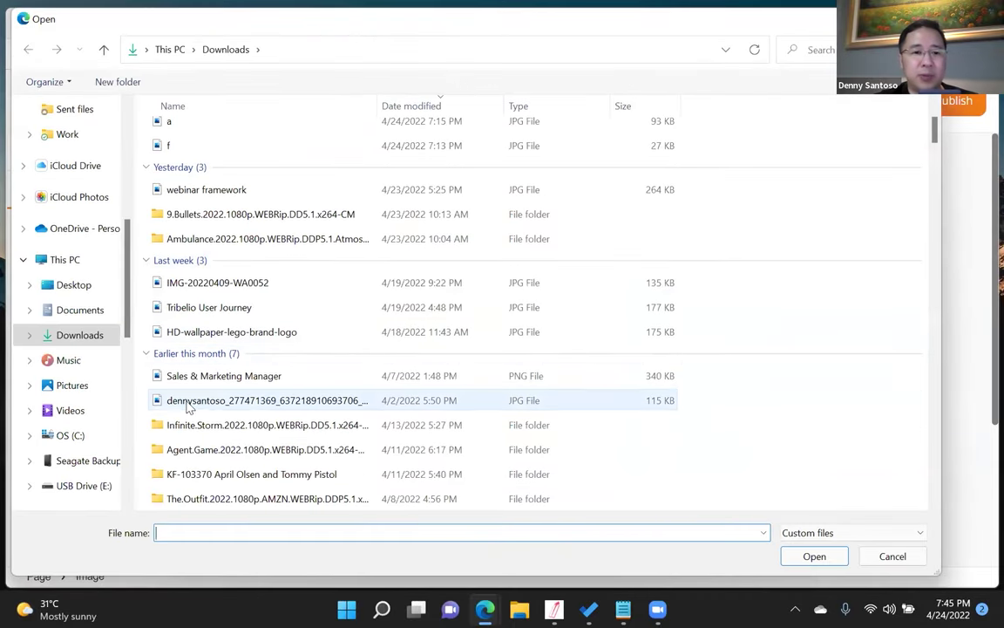
click(193, 402)
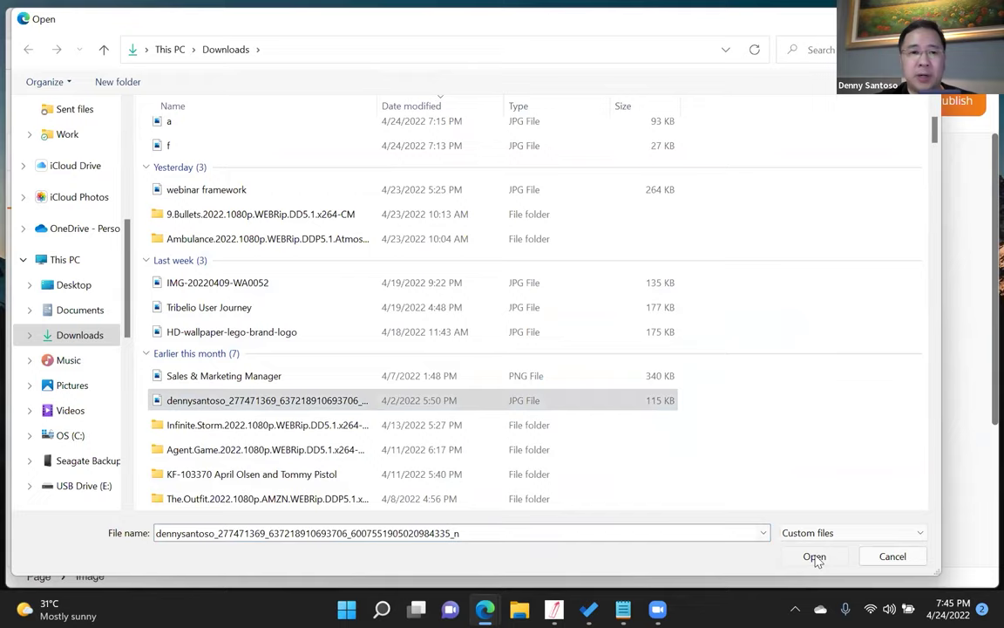
click(816, 558)
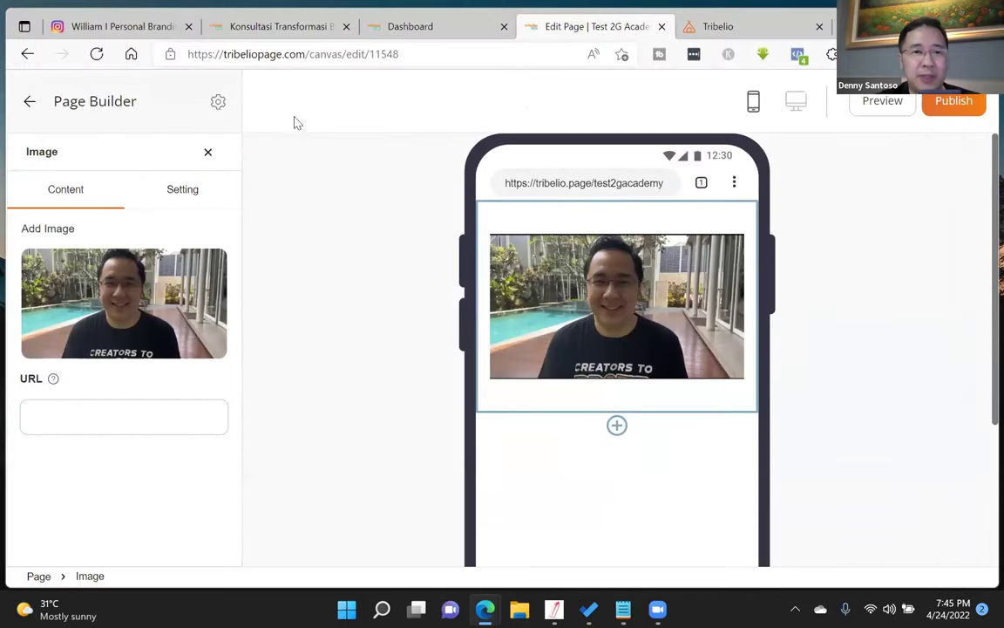
click(261, 27)
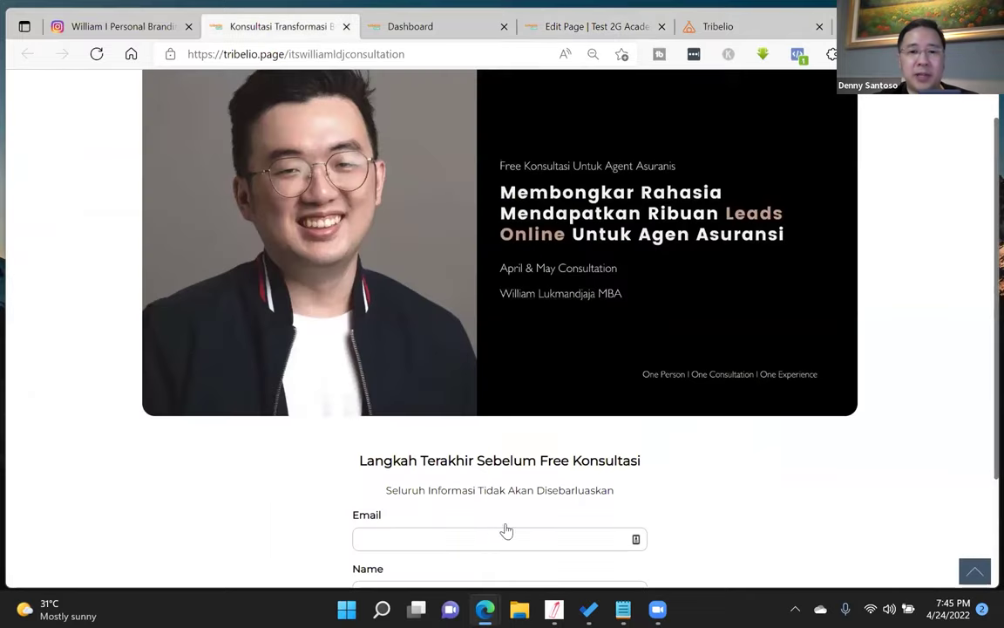
- Scroll through the consultation example page, then return to the Test 2G Academy editor
scroll(506, 530, down, 3)
scroll(708, 276, up, 2)
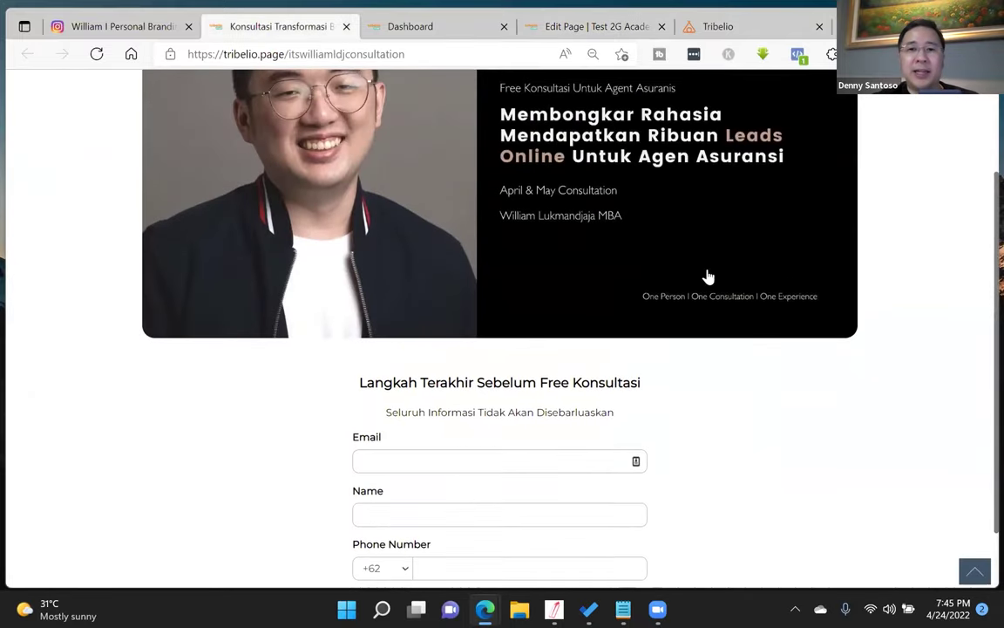
scroll(708, 277, up, 2)
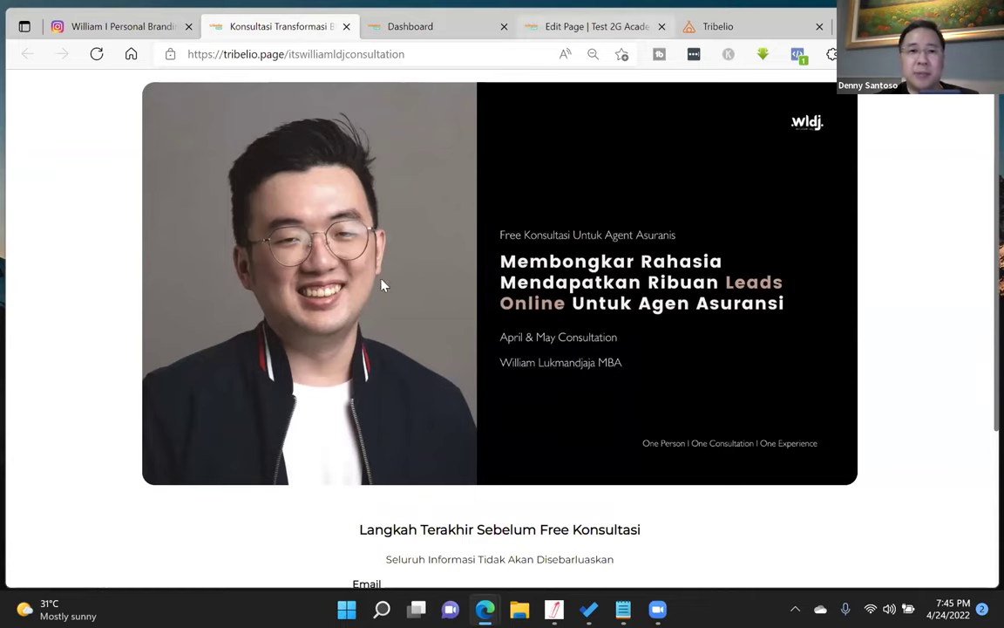
click(598, 27)
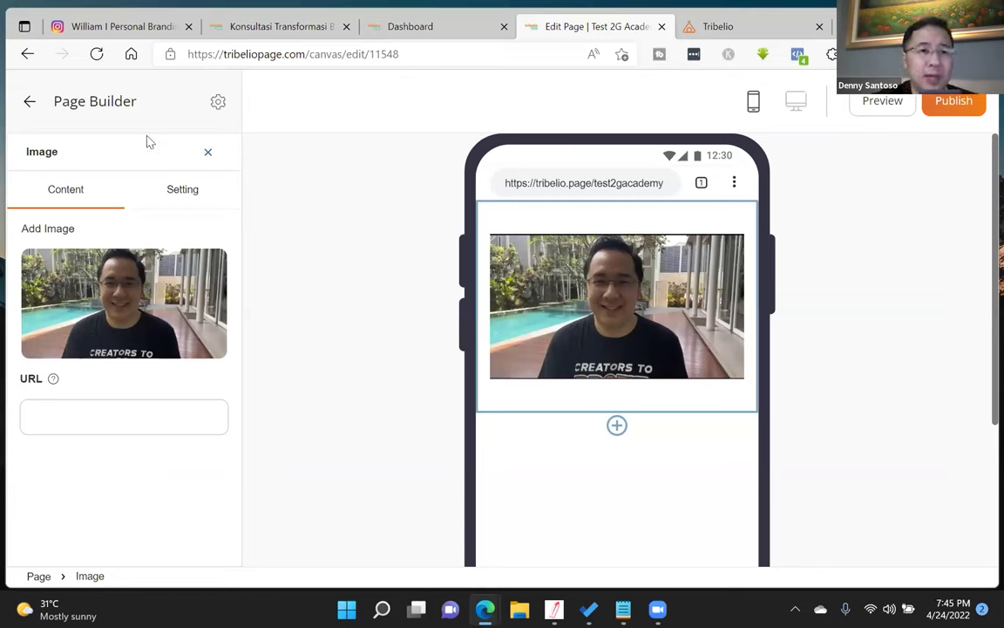
- Add a signup form below the photo with fields ordered Name, Email, Phone Number
click(206, 153)
click(94, 250)
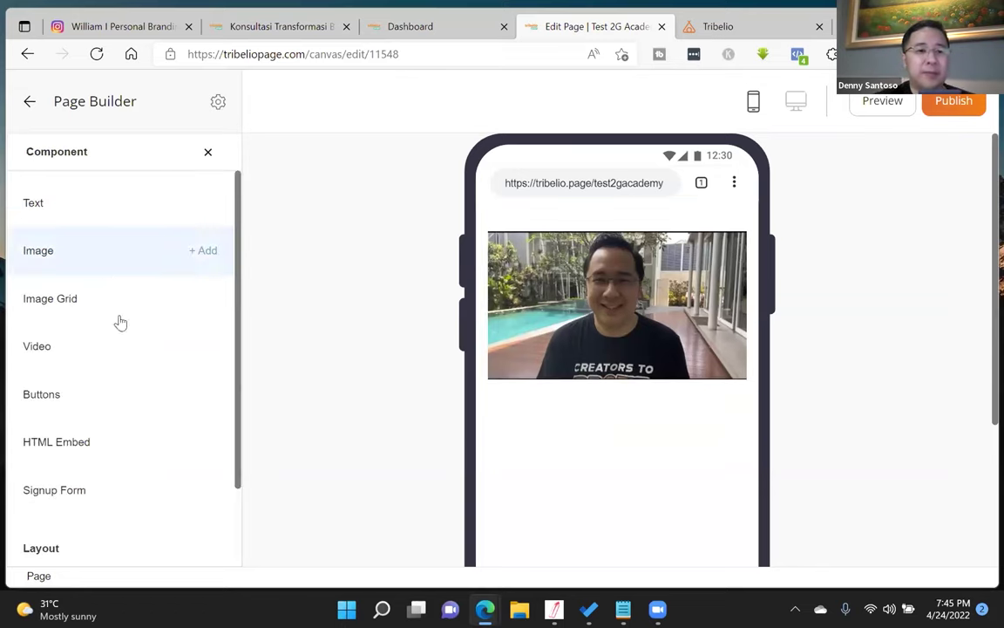
scroll(119, 349, down, 2)
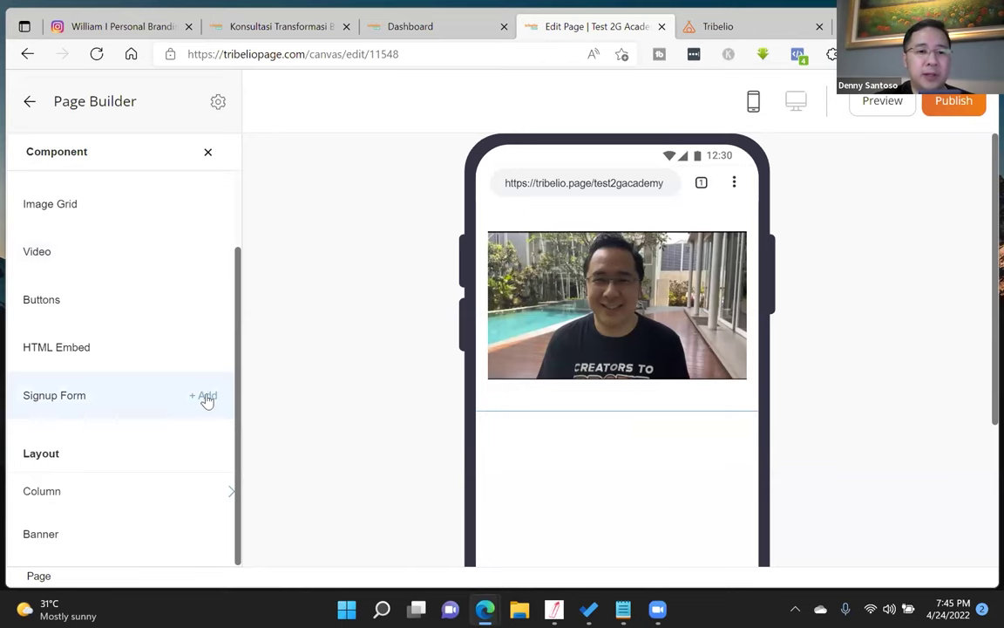
click(206, 397)
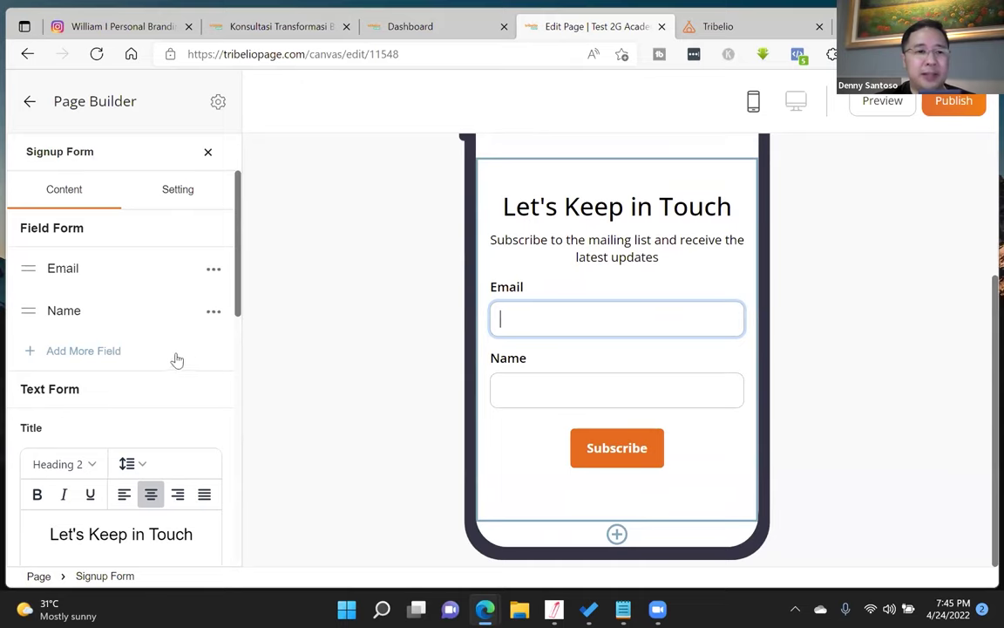
drag(25, 313, 31, 278)
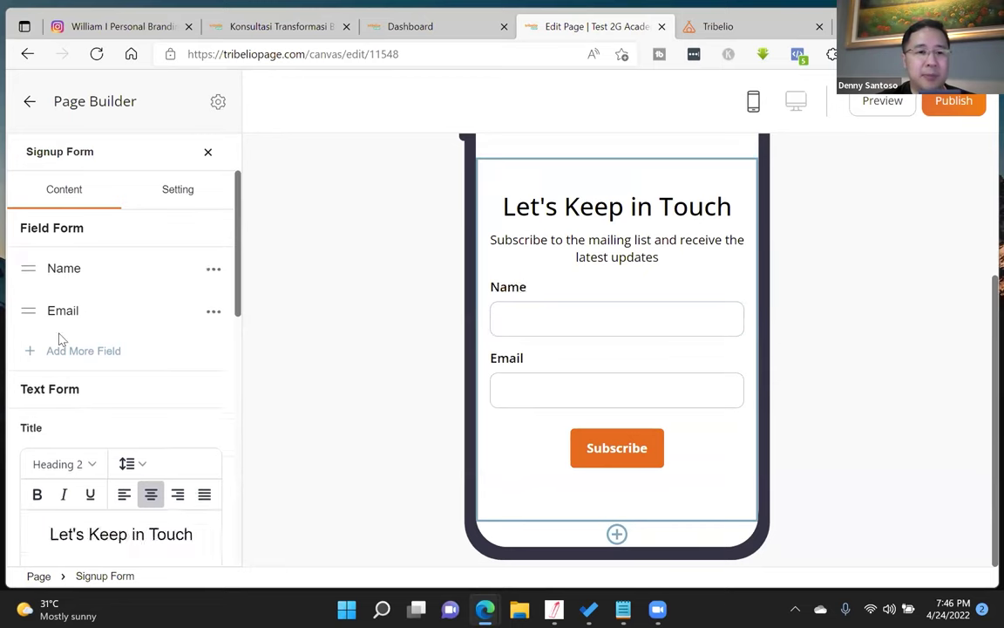
click(31, 352)
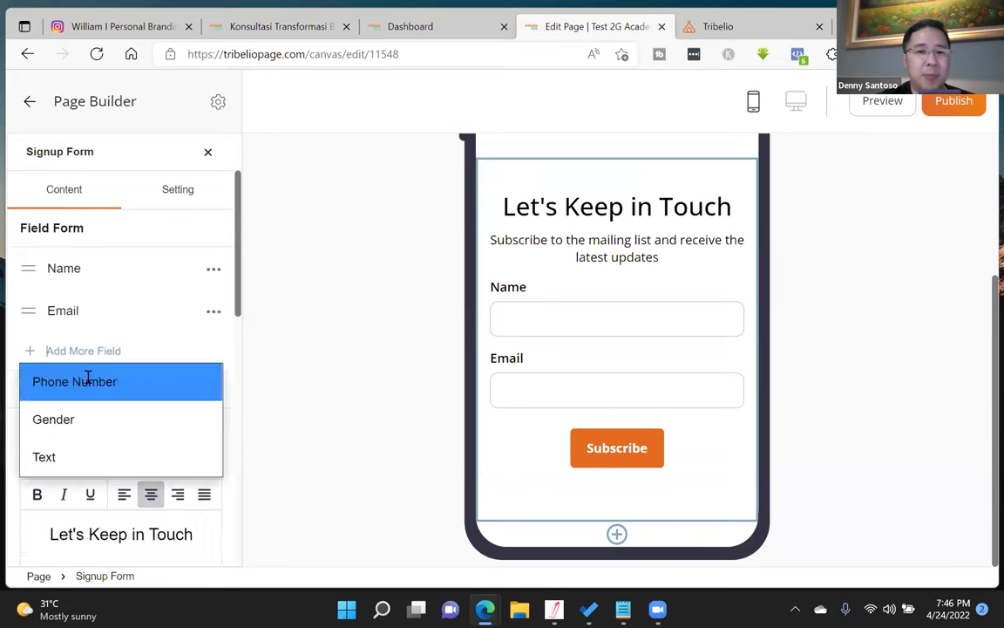
click(87, 381)
scroll(162, 397, down, 3)
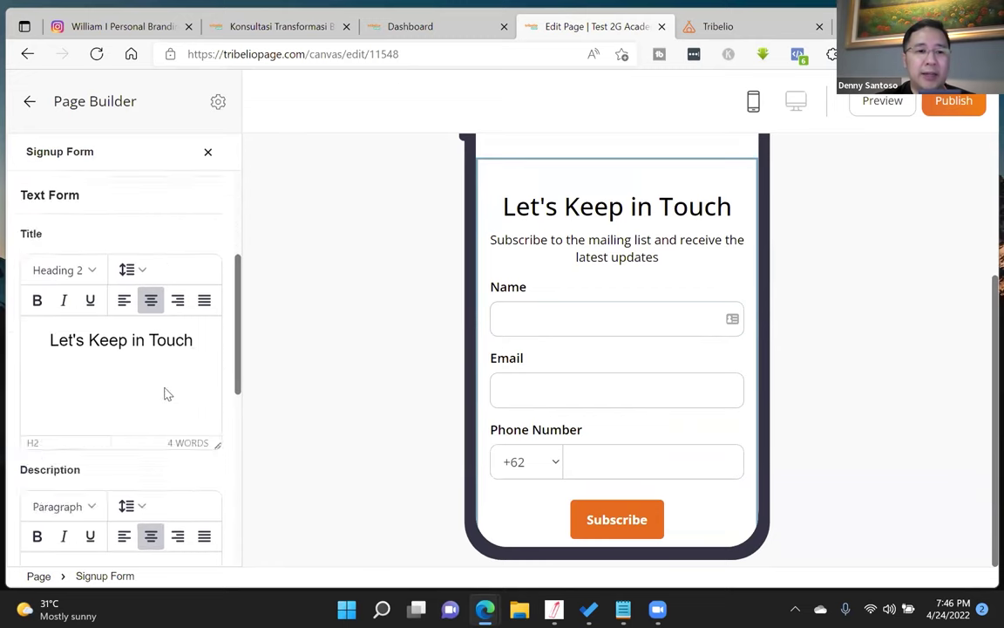
- Retitle the form 'Daftar disini untuk konsultasi' and delete its description
drag(195, 341, 48, 340)
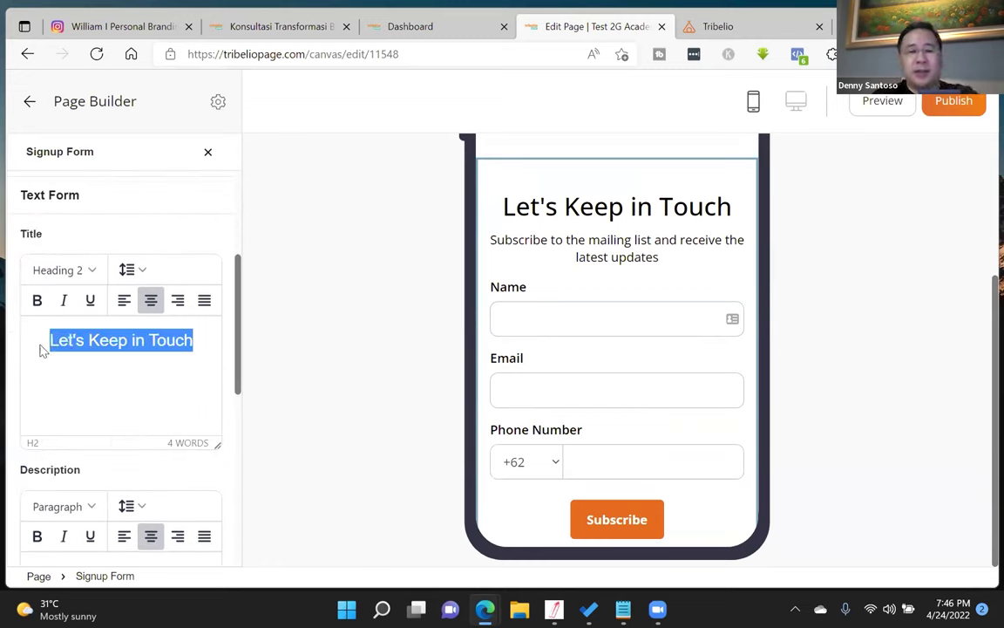
text(Daftar disini untuk konsult)
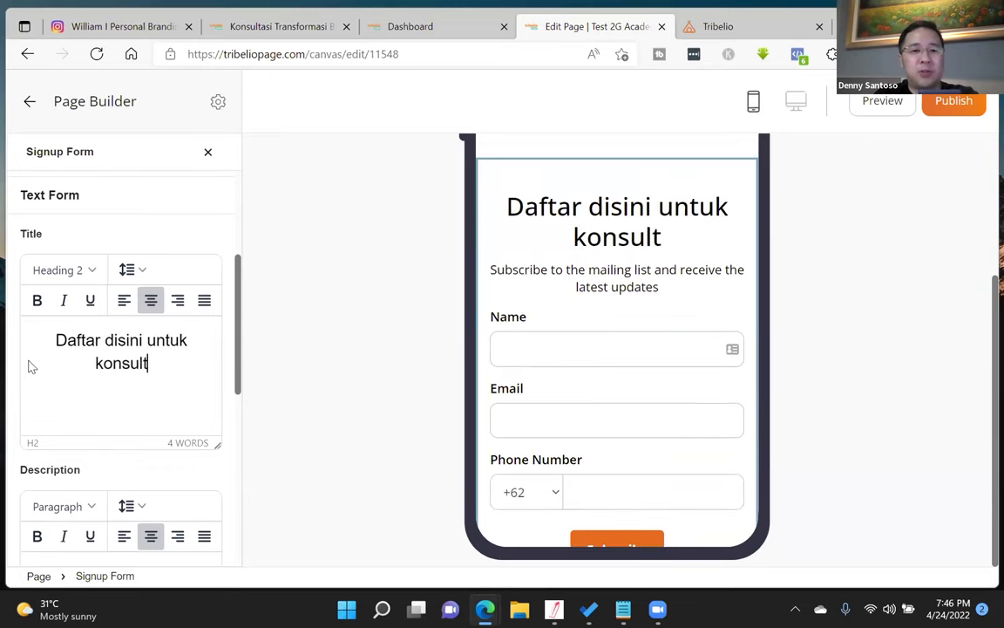
text(asi)
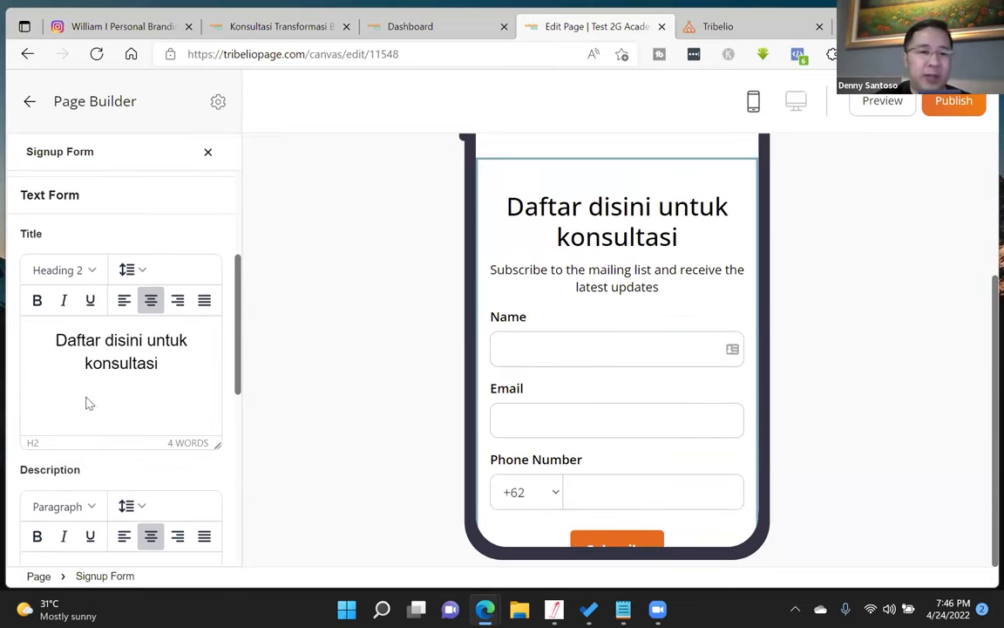
scroll(88, 404, down, 3)
triple_click(193, 352)
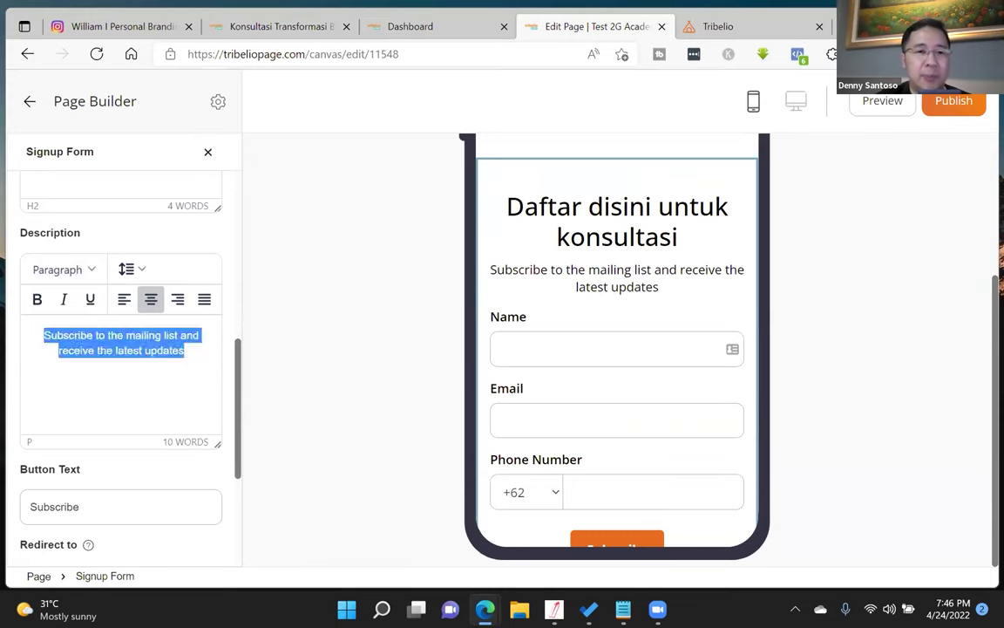
key(BackSpace)
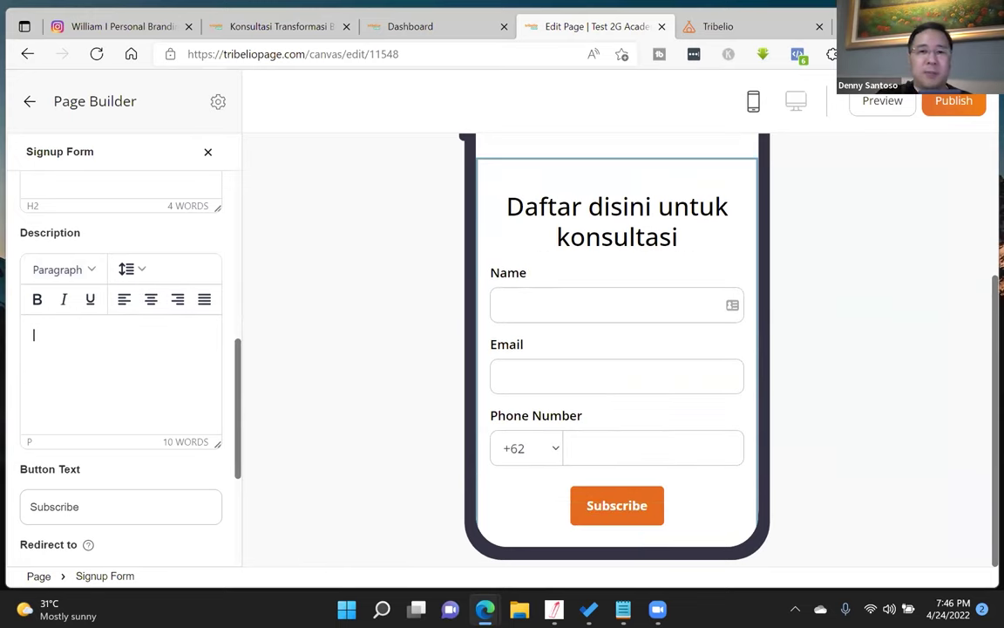
- Set the form button text to 'Daftar' and add the tag '2gacademy'
scroll(70, 366, down, 3)
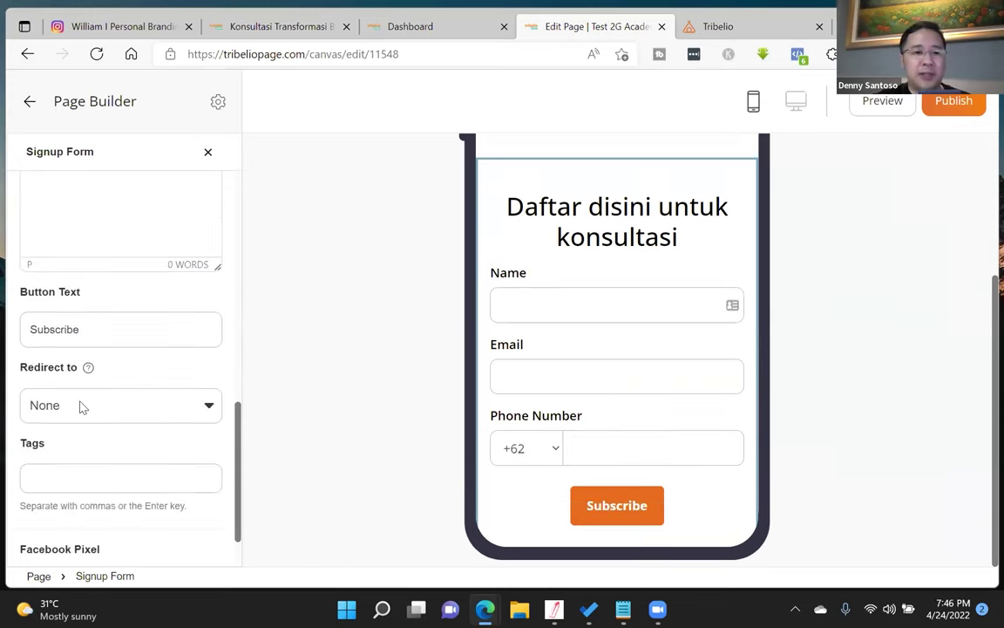
scroll(123, 302, up, 2)
double_click(96, 441)
text(Daftar)
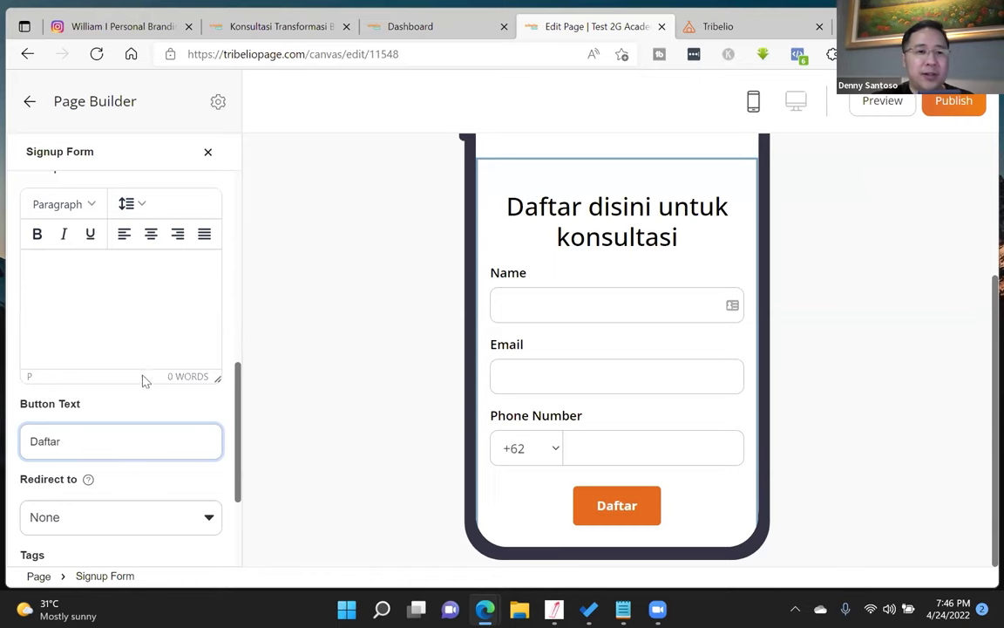
scroll(142, 381, down, 2)
click(140, 414)
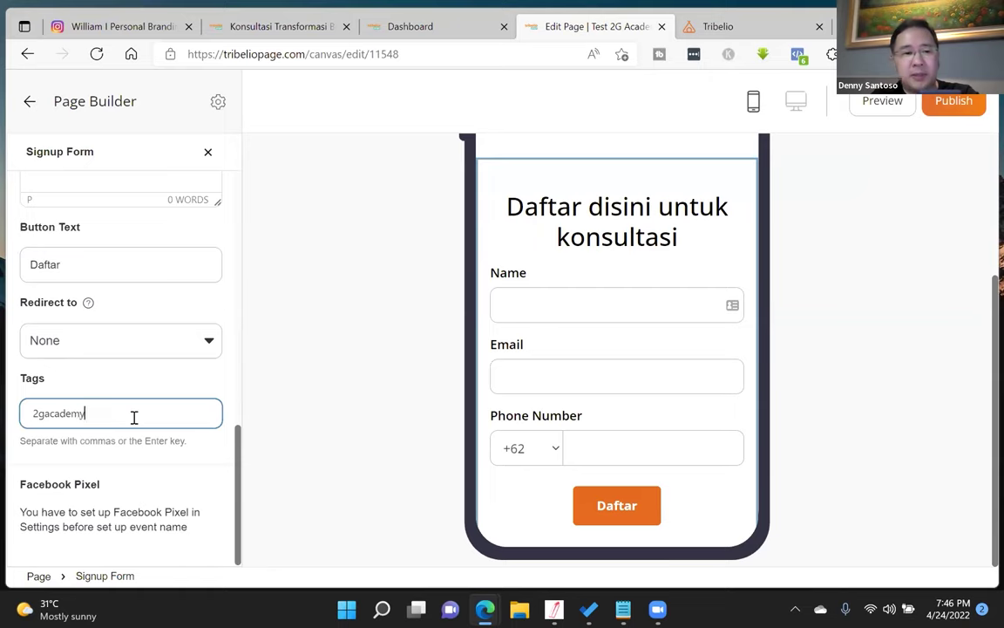
text(2gacademy)
key(Return)
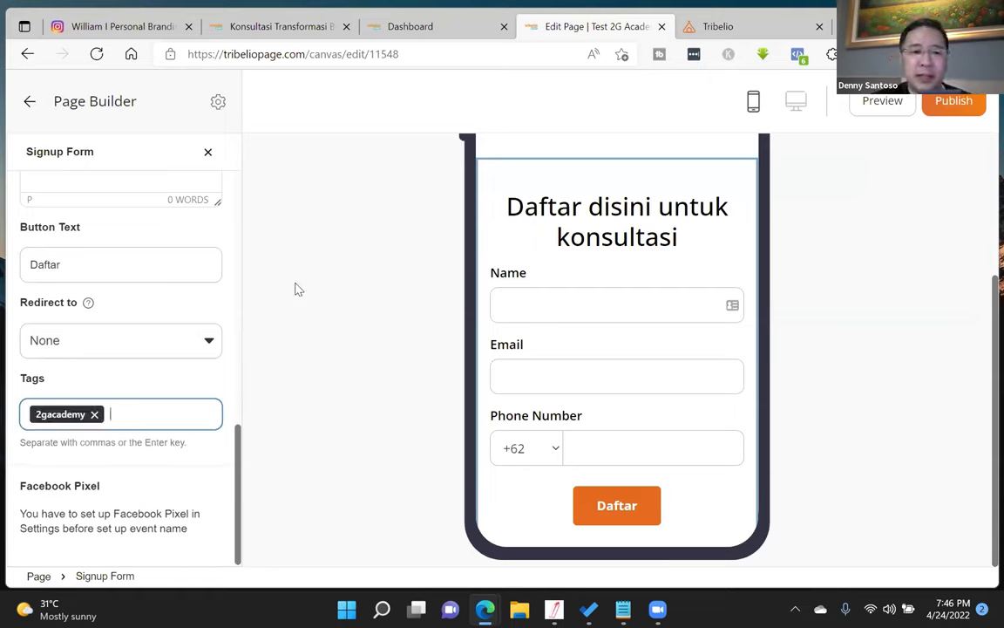
- Publish the Test 2G Academy page and confirm with Yes
click(952, 105)
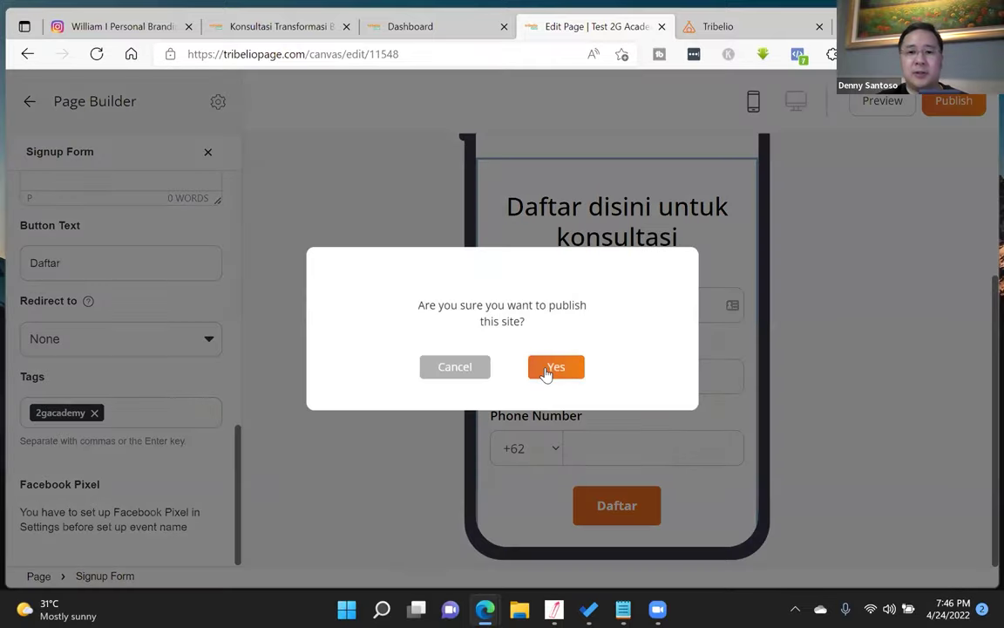
click(554, 367)
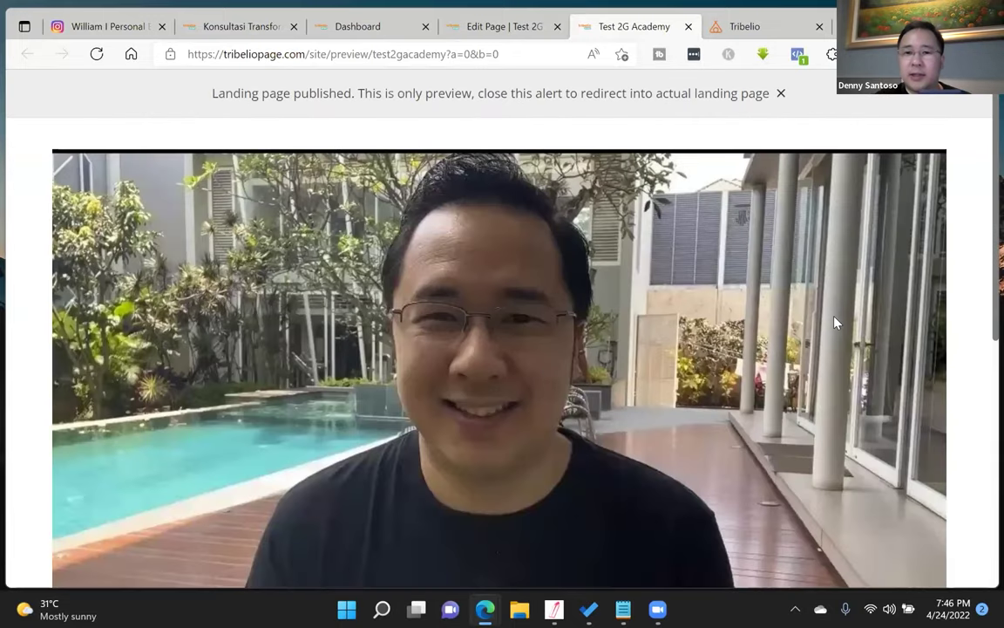
scroll(834, 322, down, 4)
scroll(984, 216, up, 3)
scroll(987, 212, up, 2)
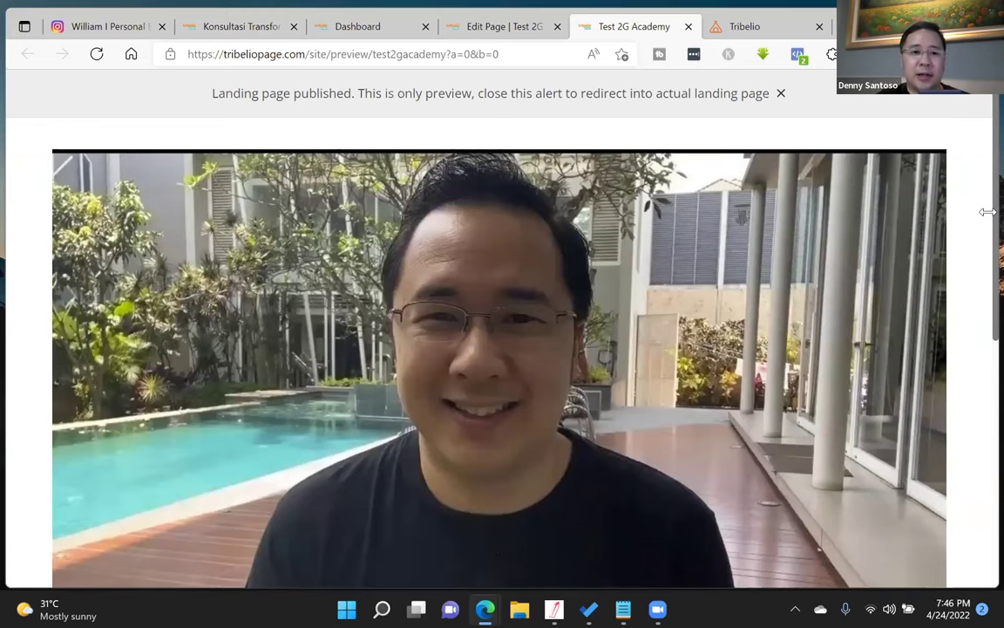
key(super+Down)
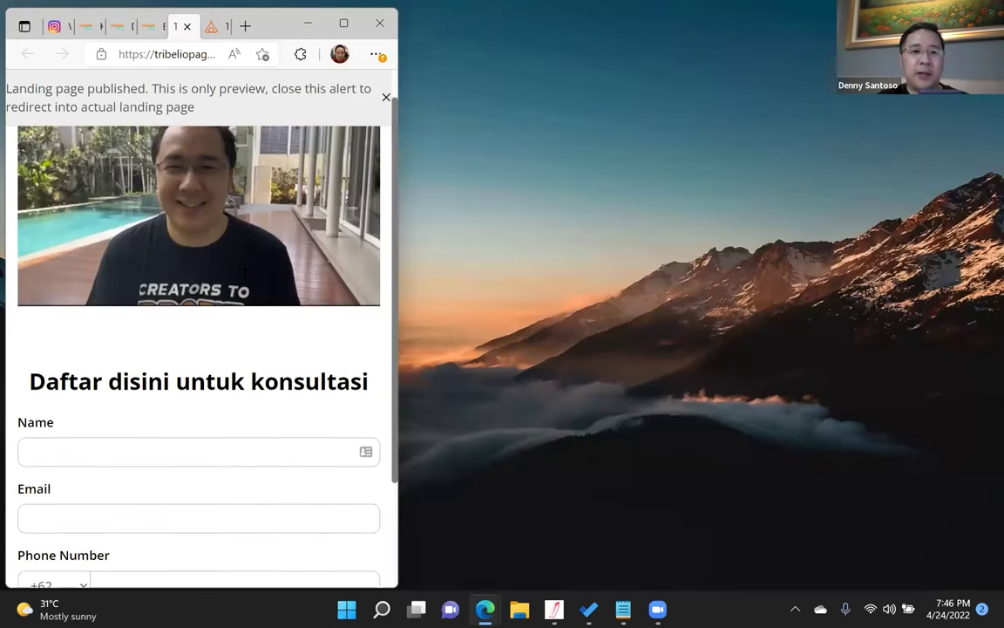
scroll(244, 276, up, 2)
scroll(338, 281, down, 2)
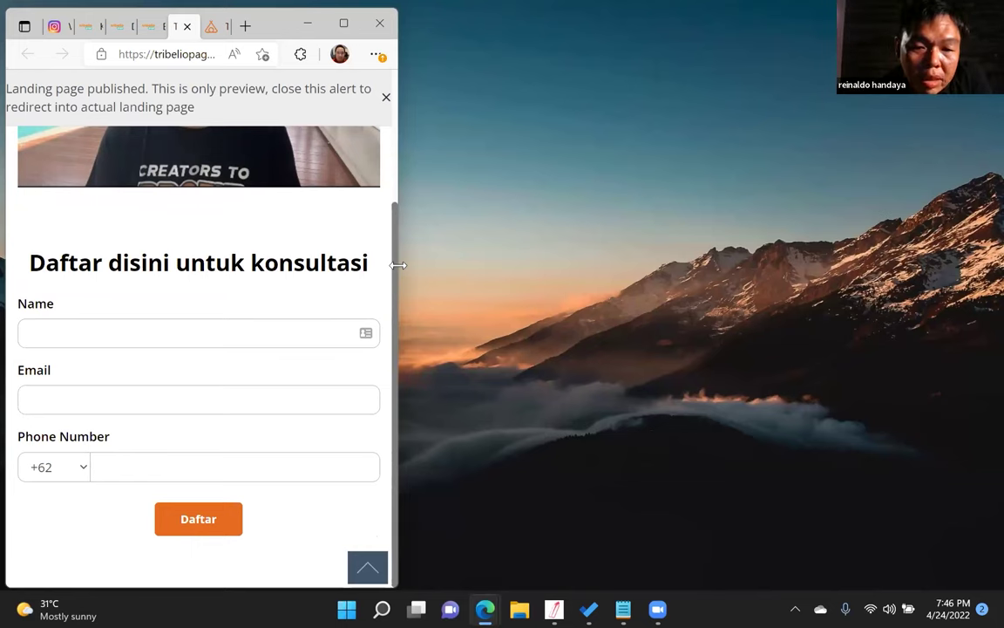
key(super+Up)
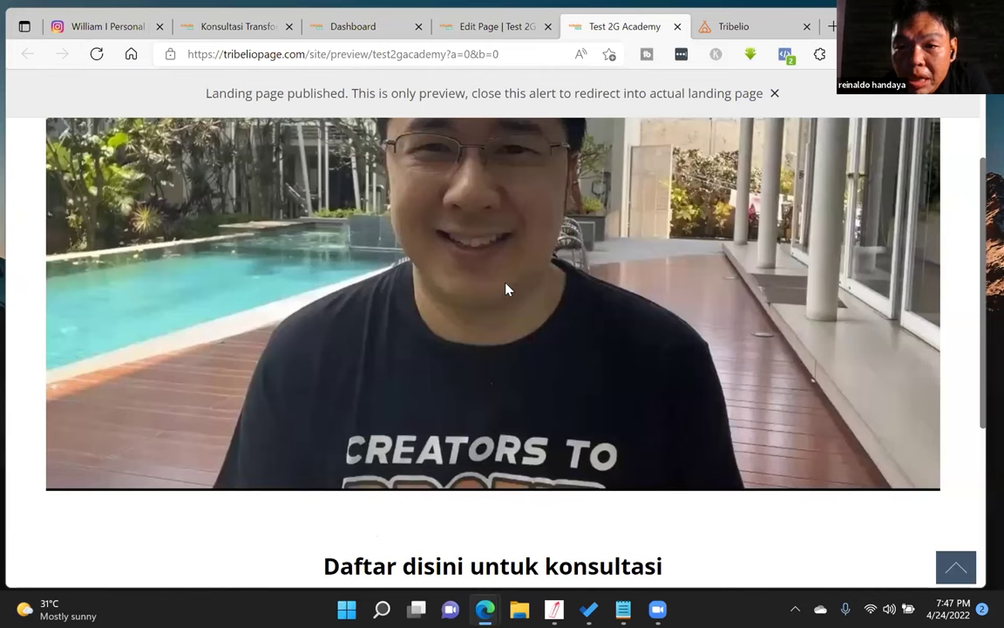
scroll(506, 289, up, 2)
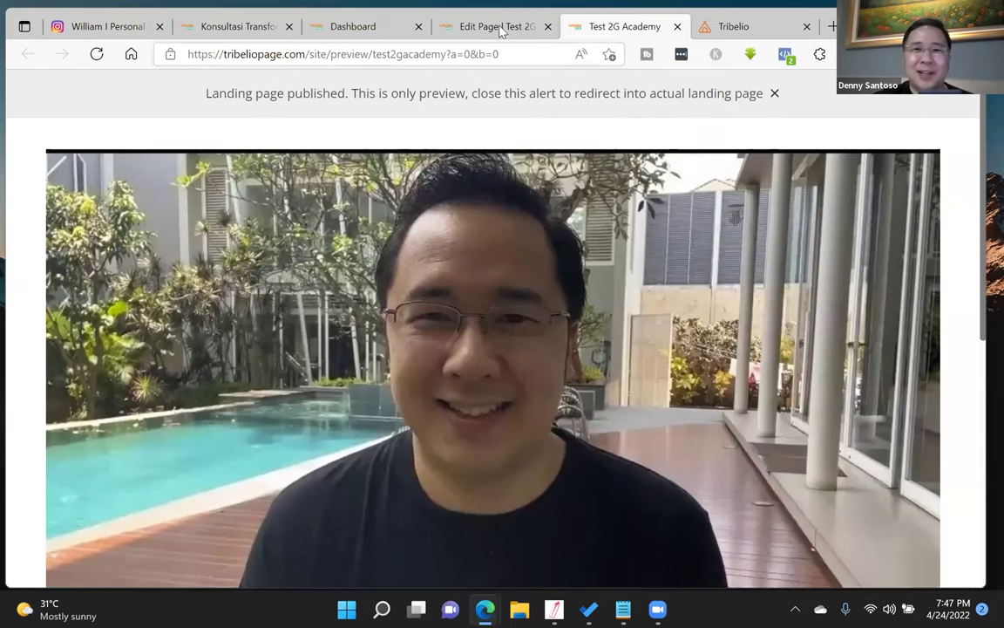
scroll(519, 218, down, 4)
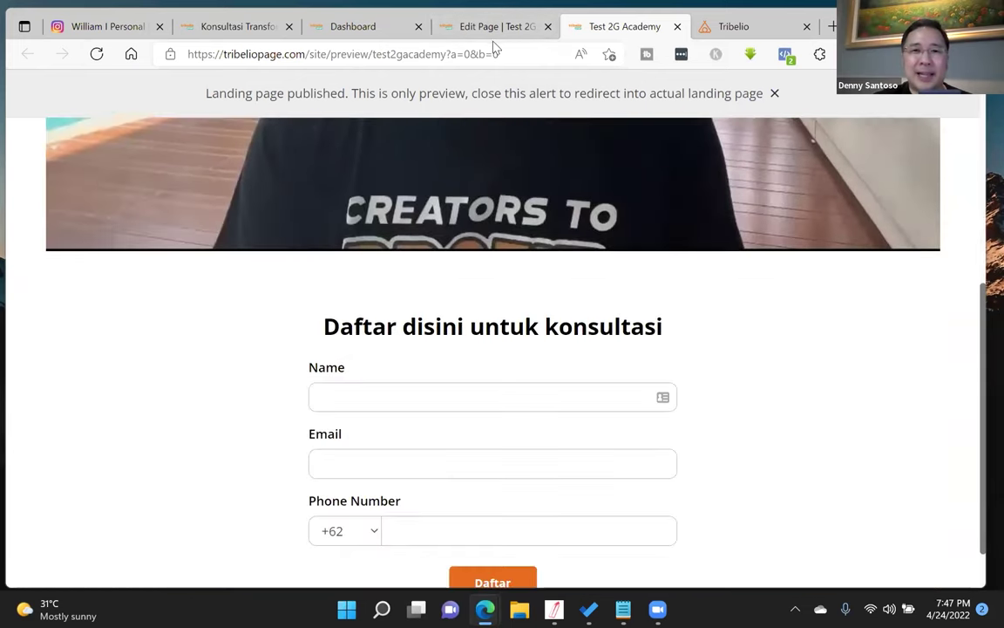
scroll(494, 45, up, 3)
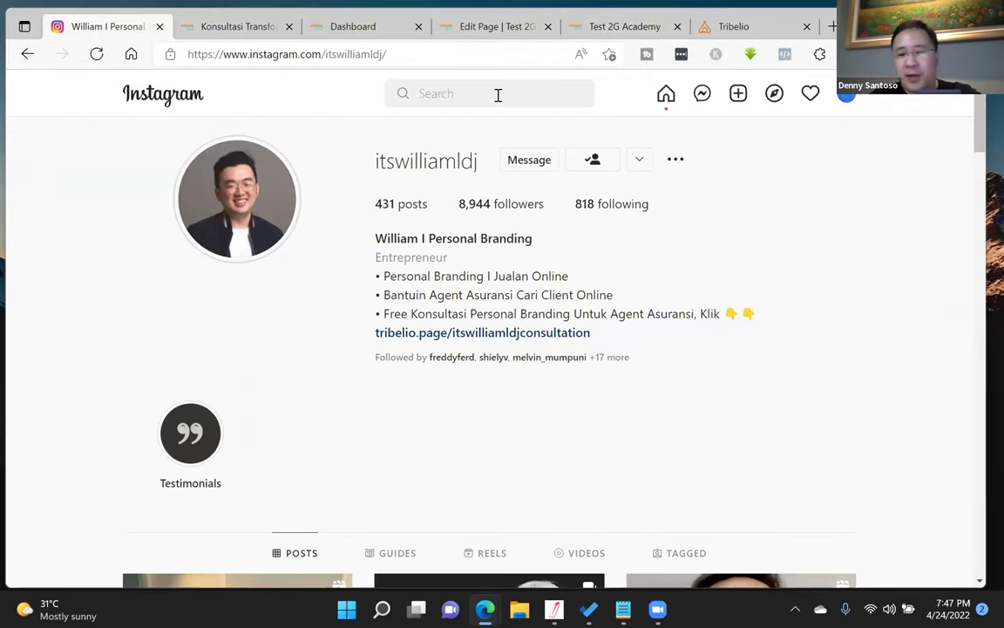
- Search Instagram for the entrepreneur's name and browse the verified profile's posts
click(496, 95)
text(hermanto)
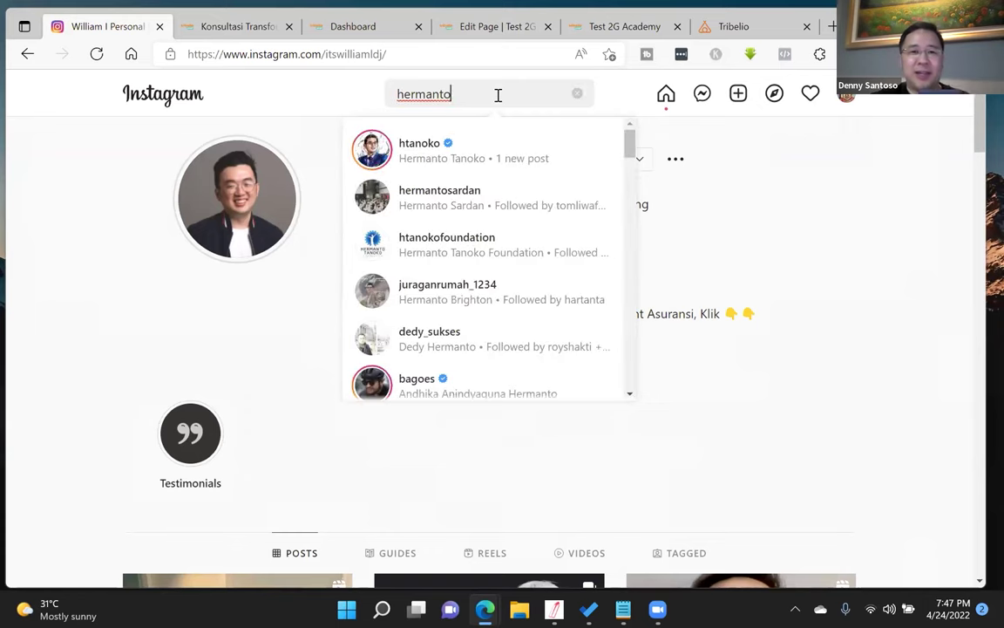
click(502, 162)
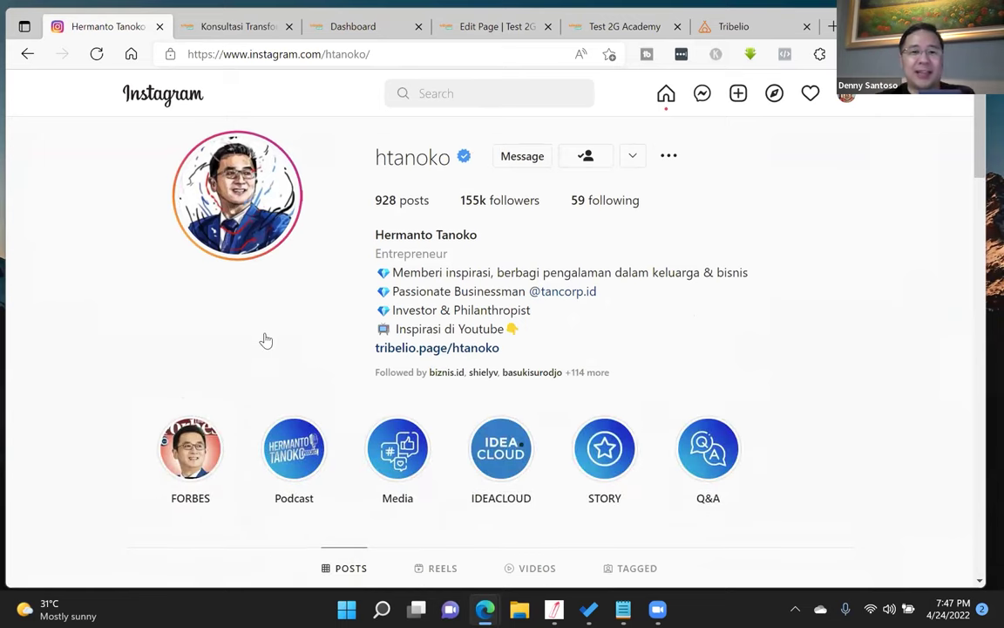
scroll(263, 340, down, 1)
scroll(265, 340, down, 5)
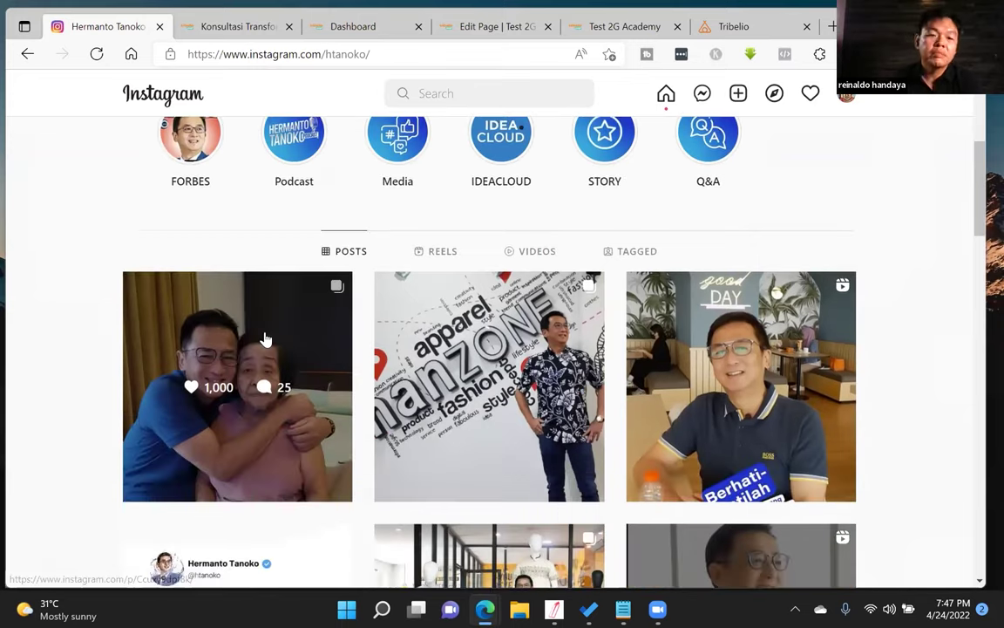
scroll(262, 291, down, 6)
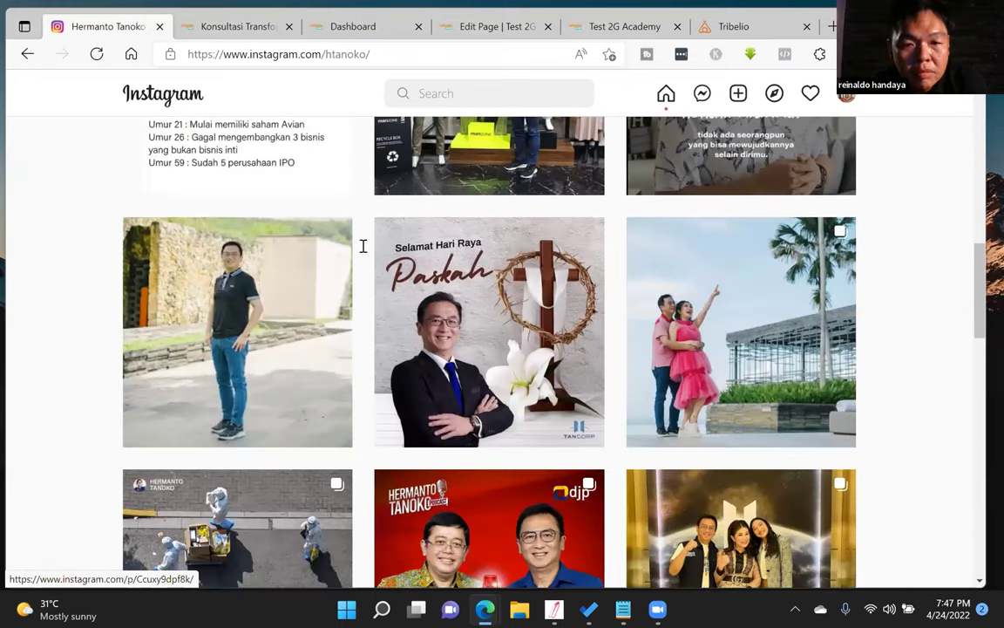
scroll(396, 349, up, 3)
scroll(468, 354, down, 3)
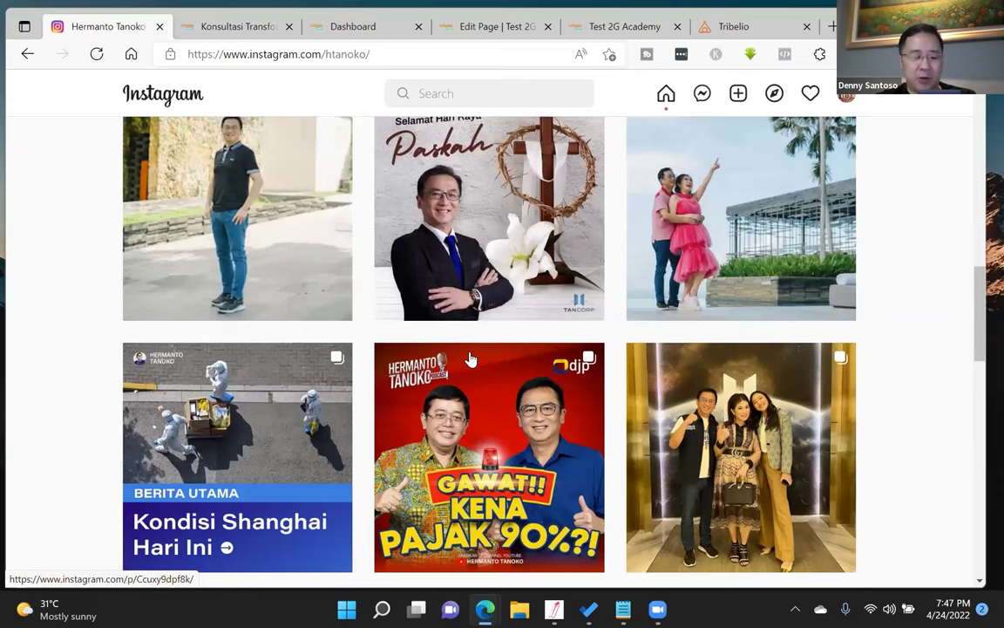
scroll(471, 362, up, 10)
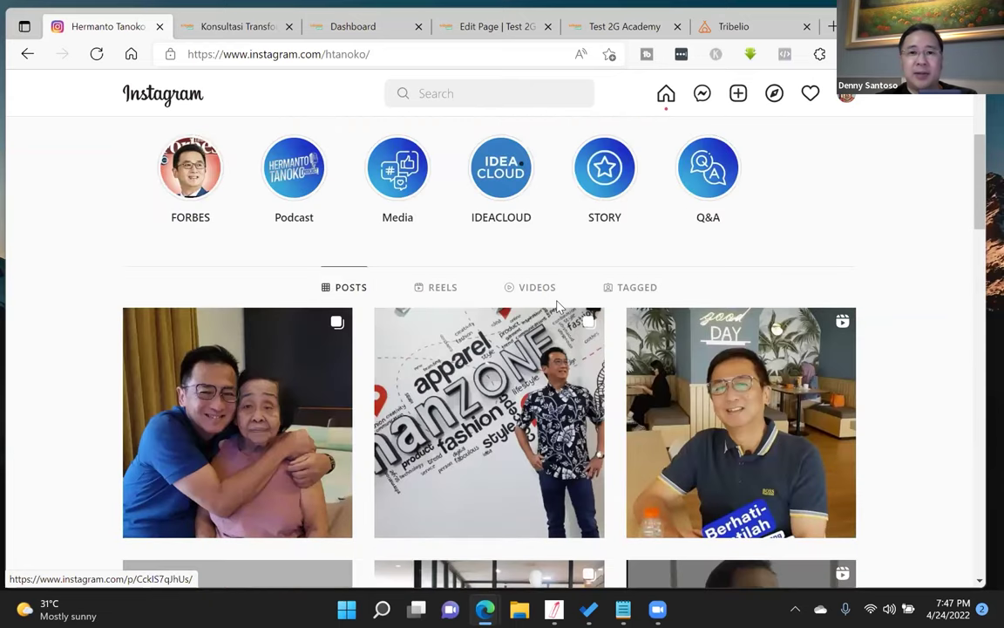
- View the profile's tribelio.page bio link at narrow width and play a featured video
click(366, 359)
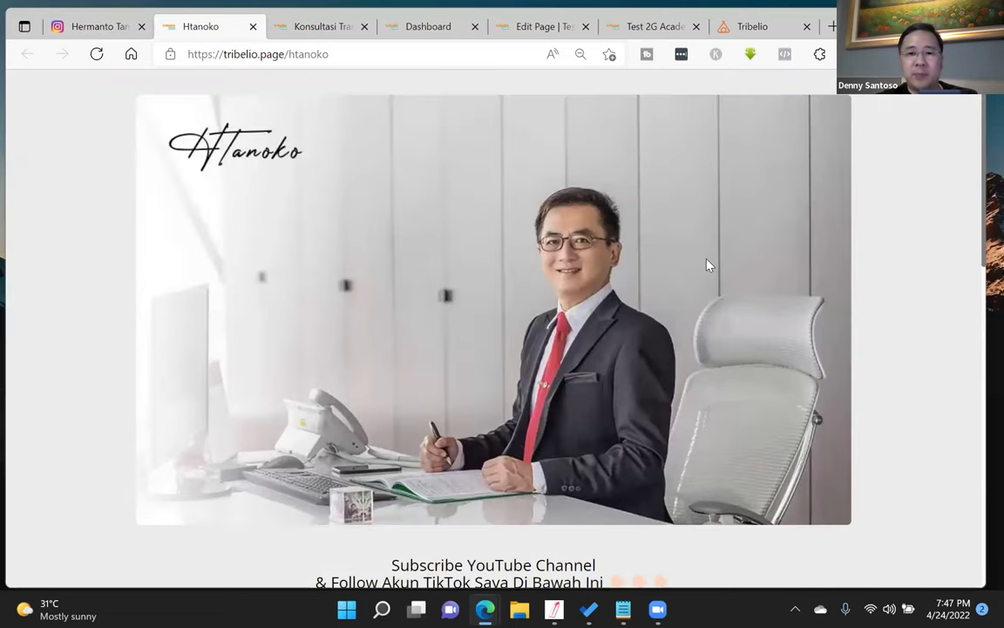
scroll(711, 266, down, 5)
scroll(977, 274, down, 3)
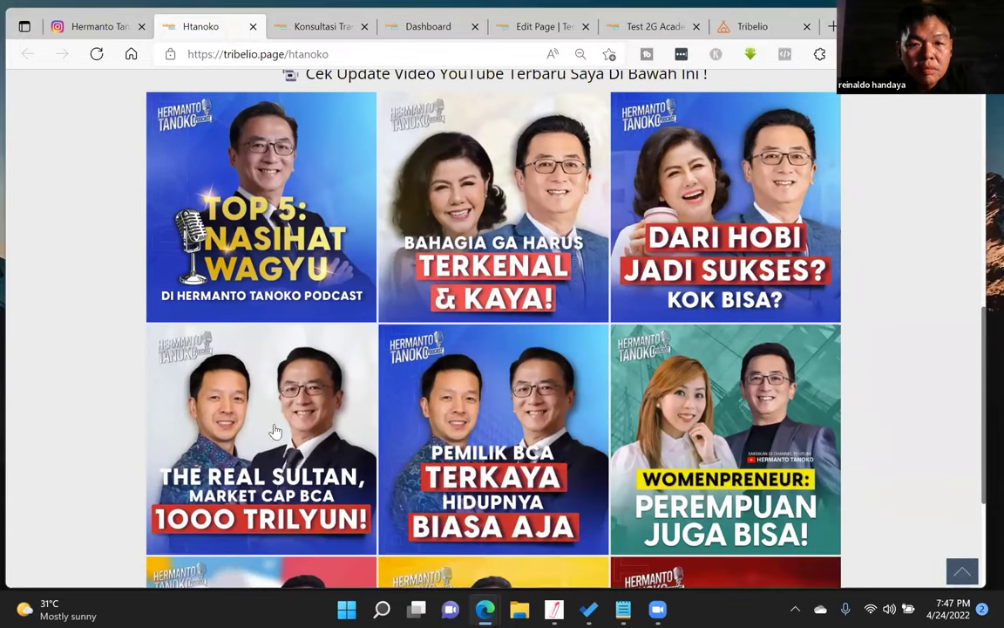
key(super+Left)
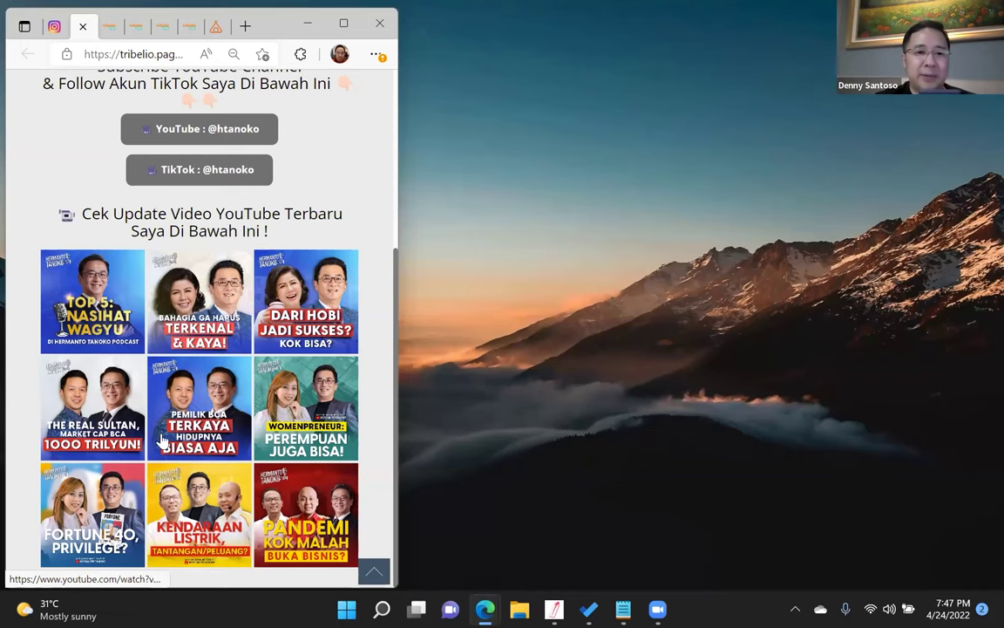
click(84, 287)
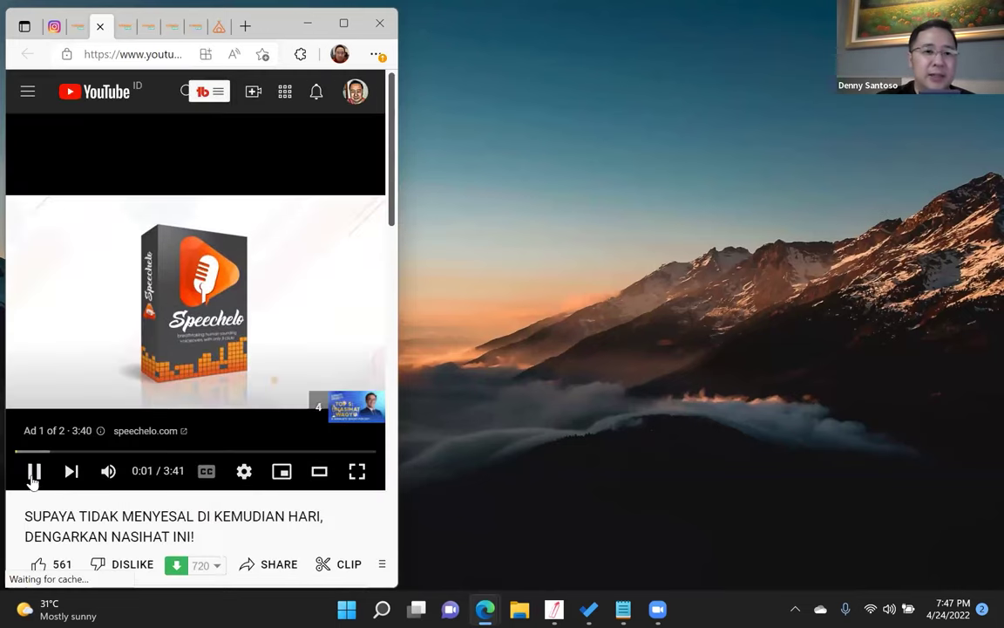
click(34, 471)
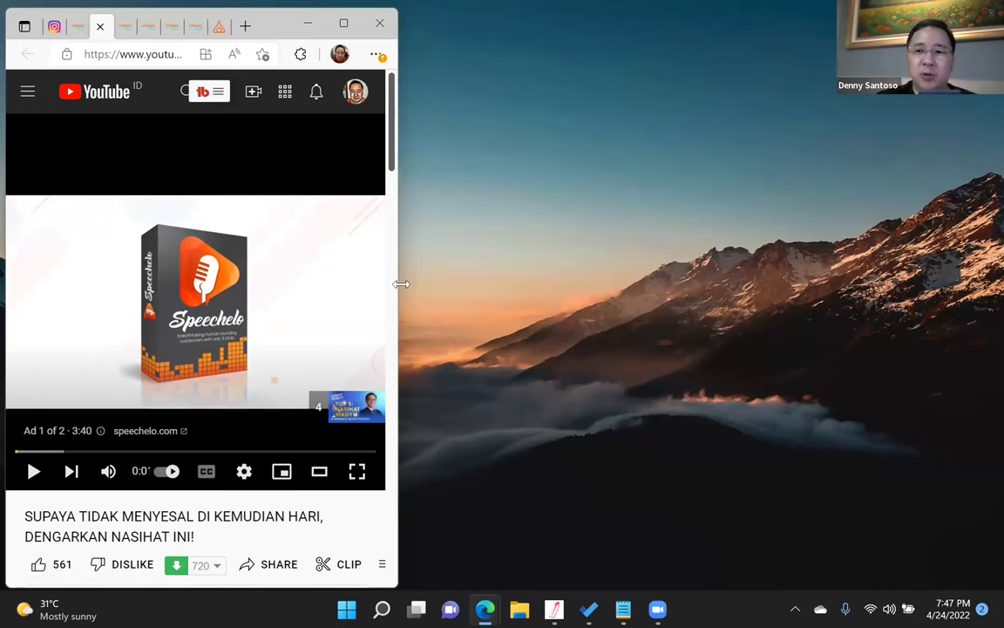
drag(401, 285, 1001, 284)
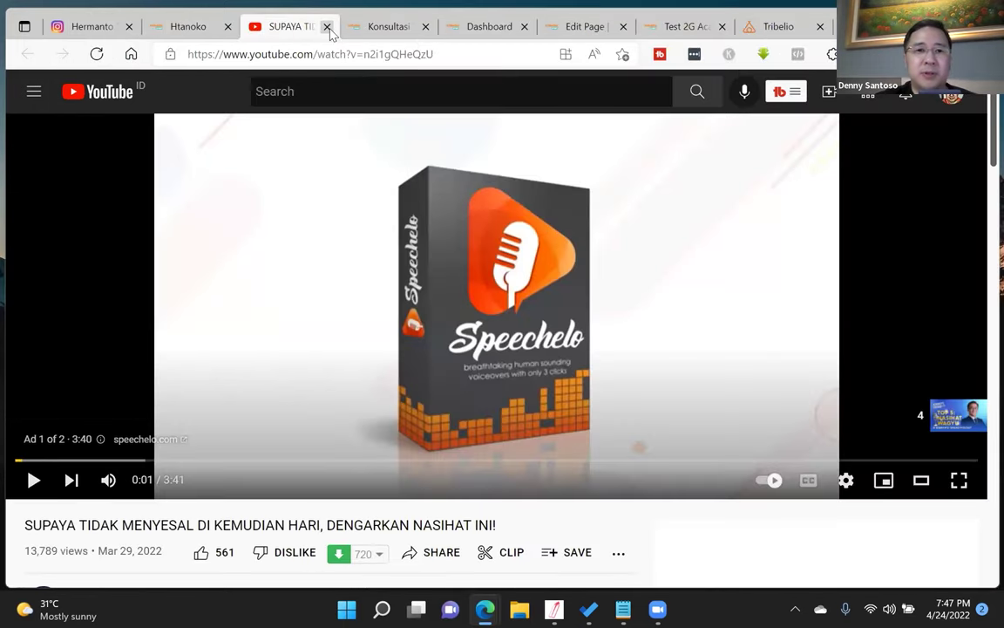
- Close the video tab and show the component list in the Test 2G Academy editor
click(328, 27)
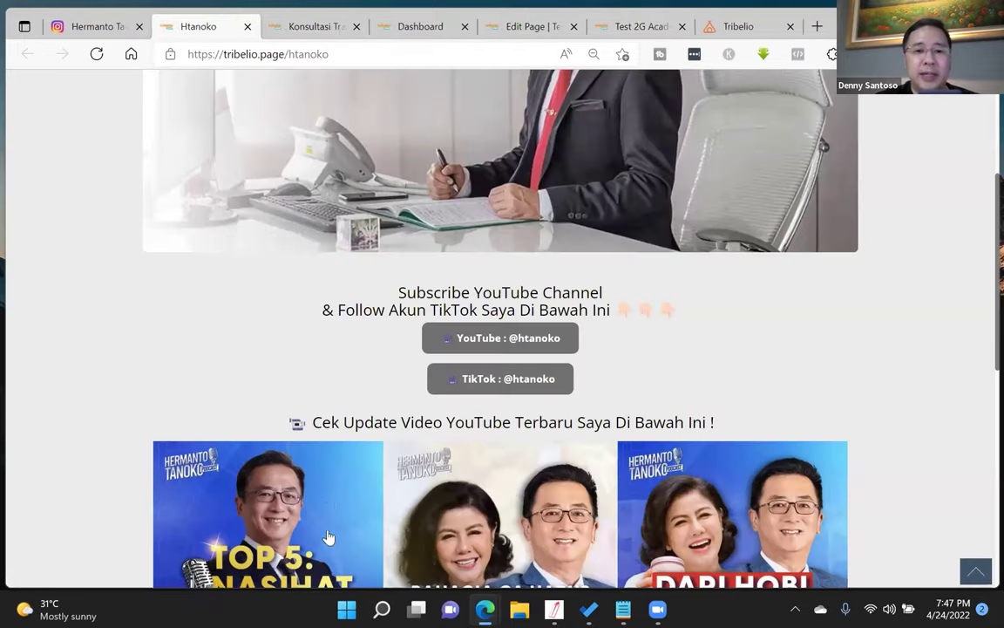
scroll(329, 409, down, 3)
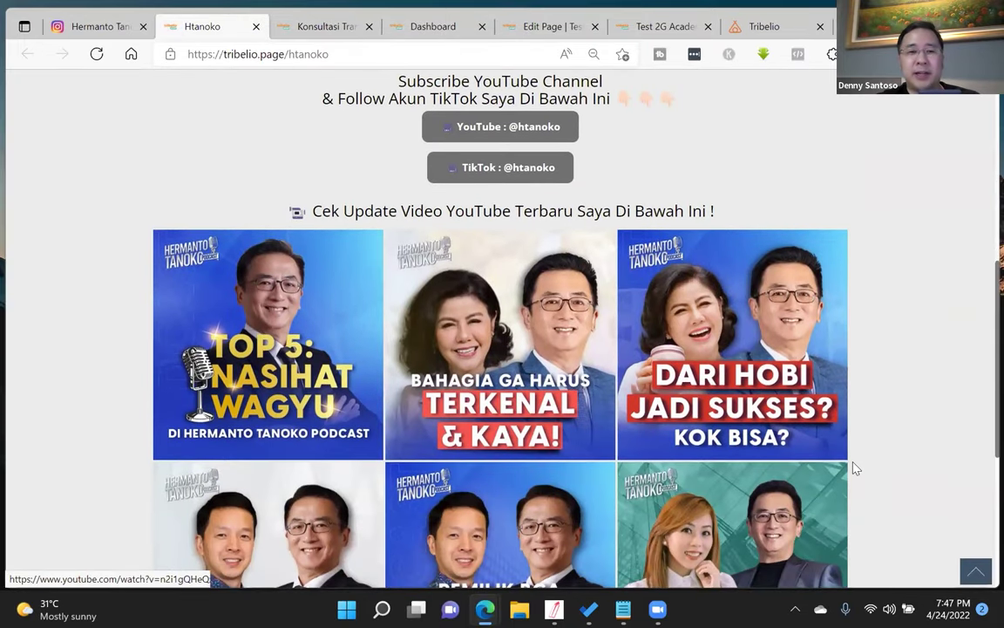
scroll(852, 479, up, 1)
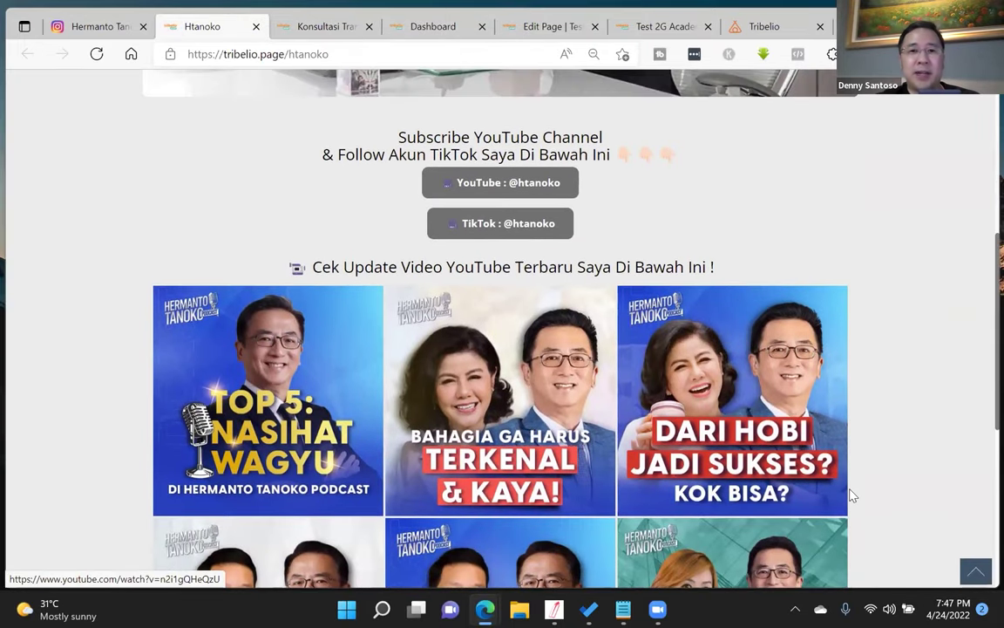
click(444, 29)
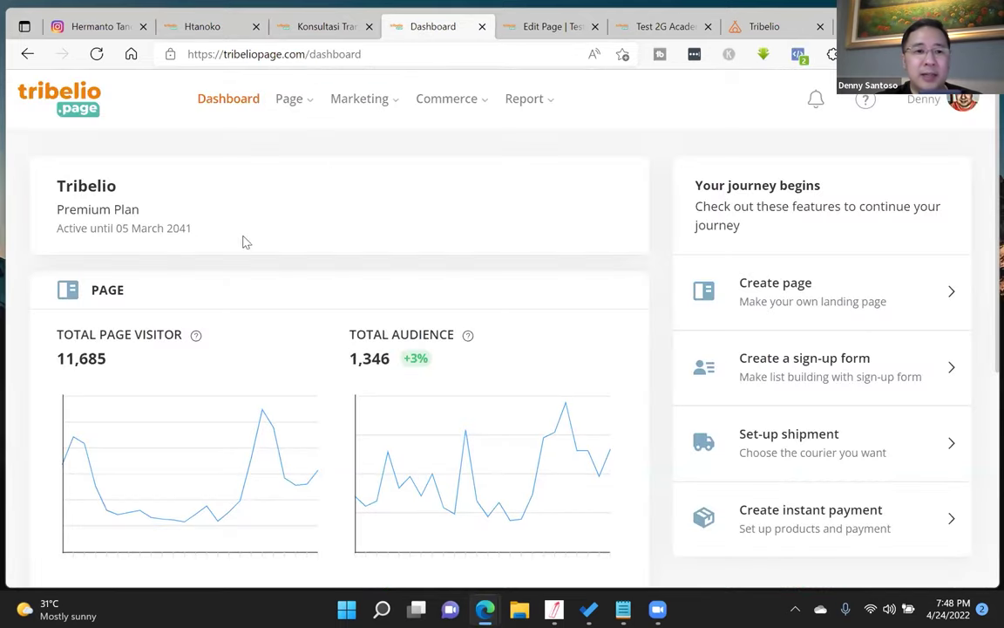
key(ctrl+Tab)
click(79, 299)
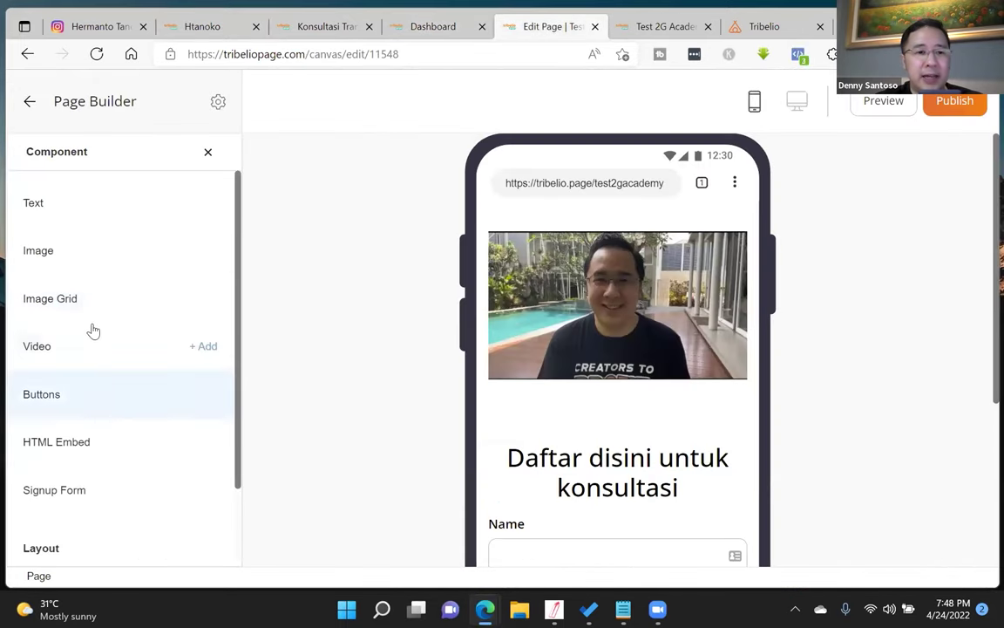
- Add an Image Grid block and upload file a as its first image
click(206, 299)
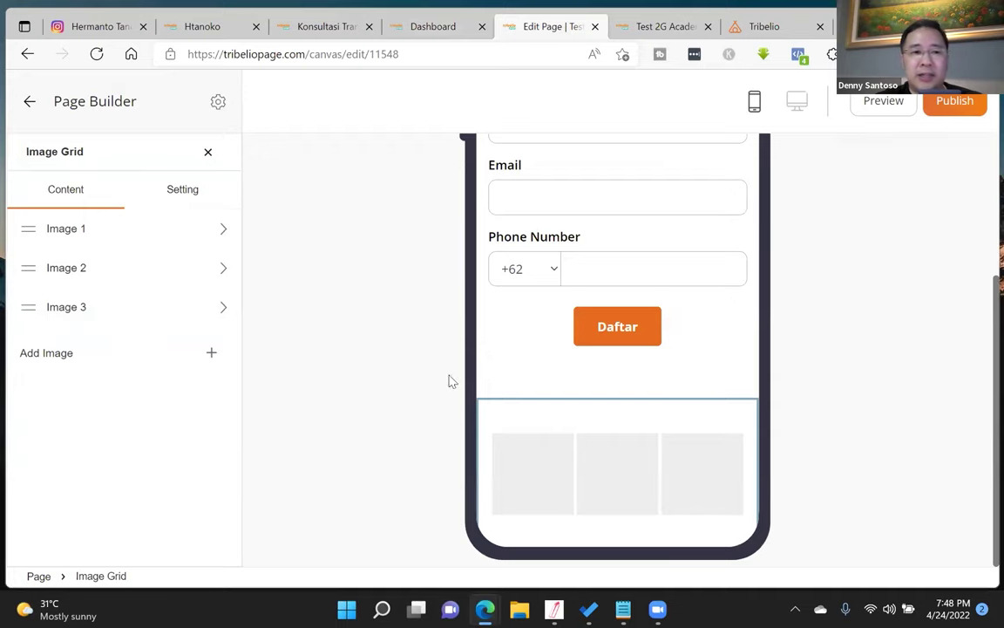
click(150, 228)
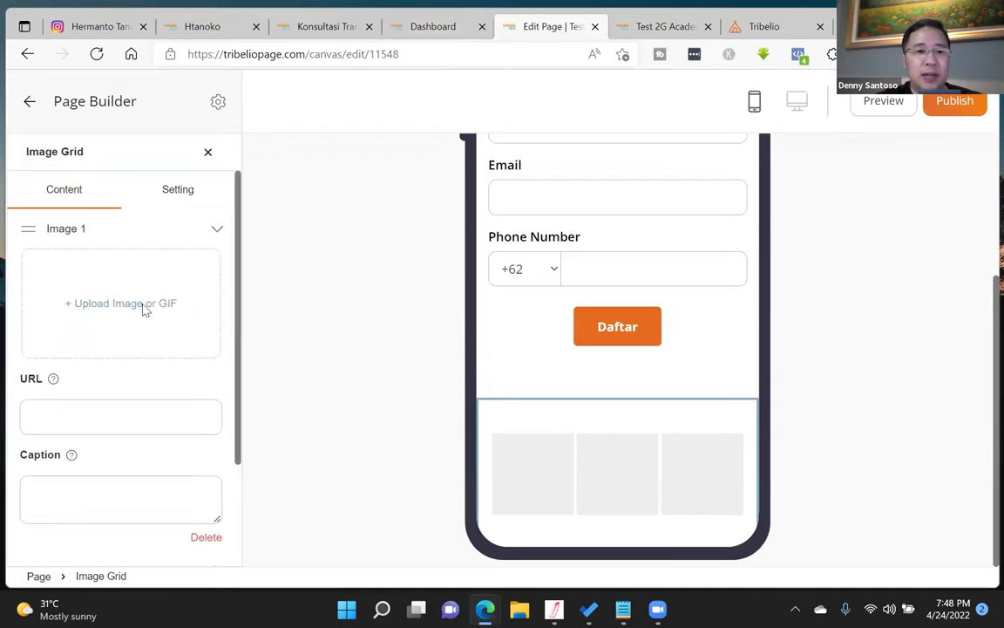
click(145, 305)
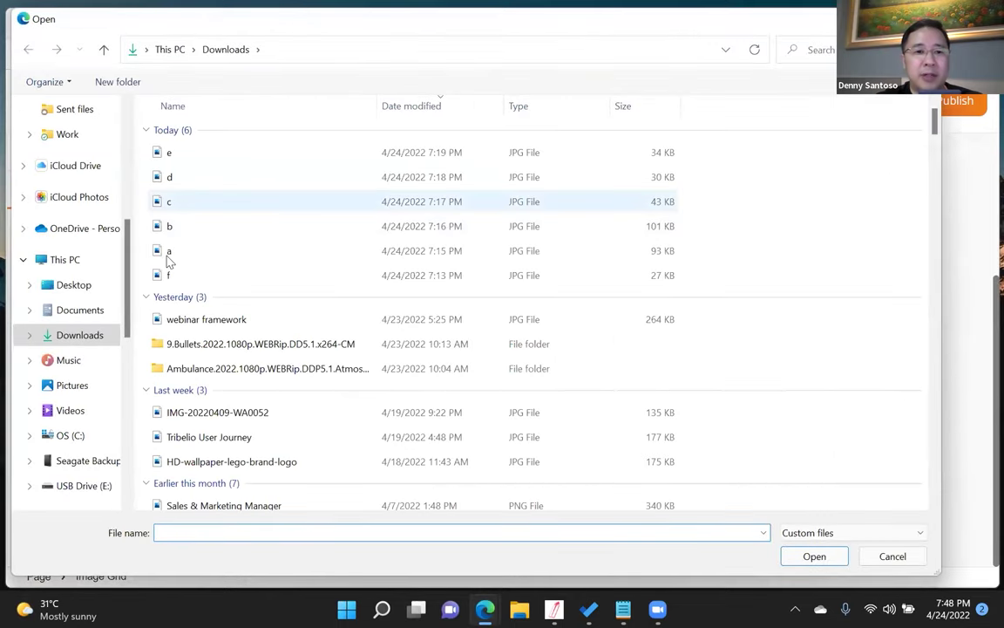
click(168, 253)
click(815, 558)
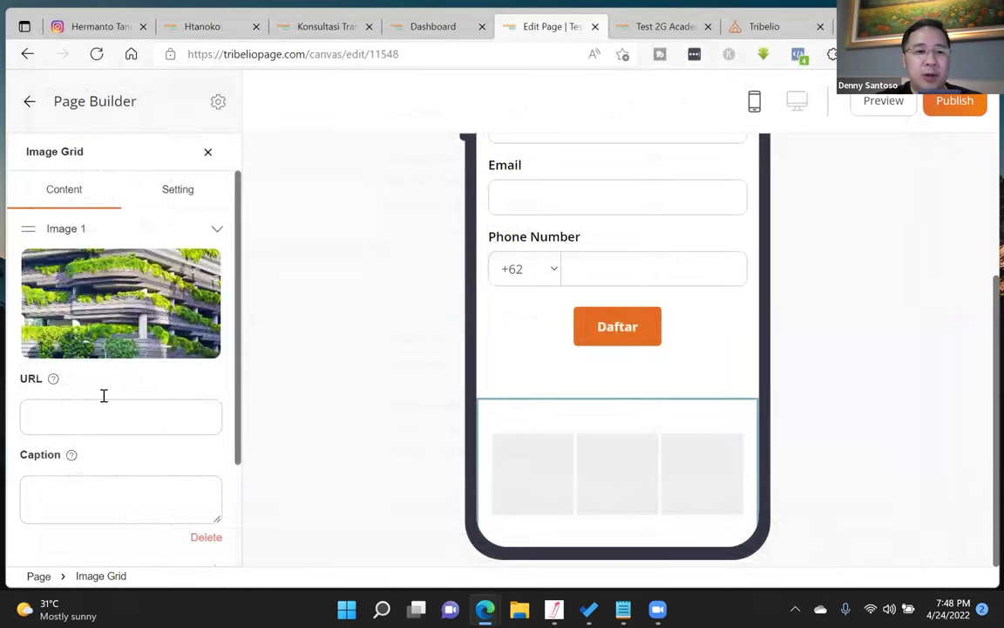
scroll(103, 396, down, 3)
scroll(139, 408, up, 3)
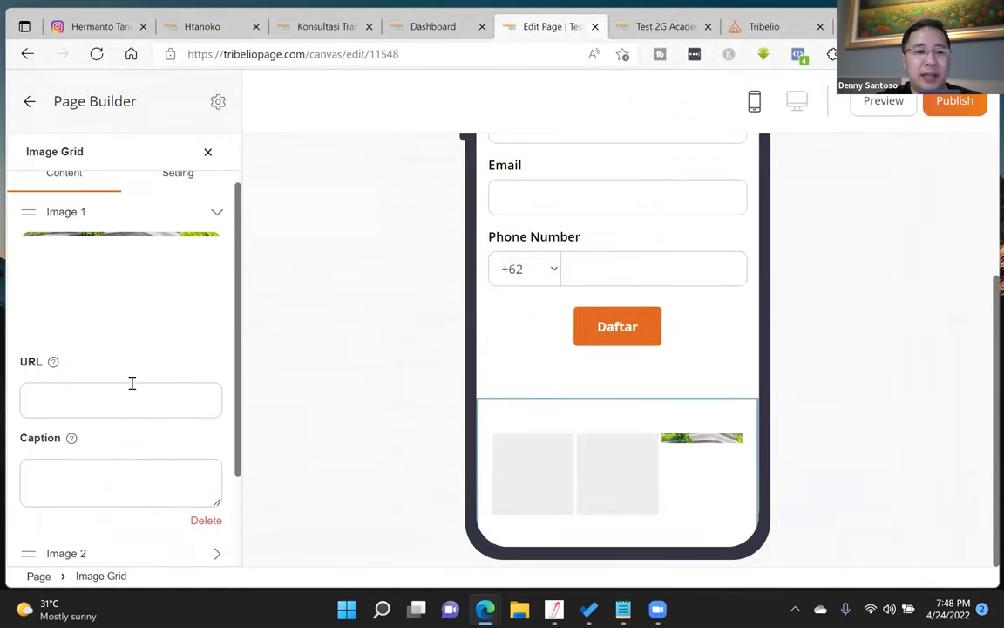
- Upload files b and c as the grid's second and third images
click(132, 383)
scroll(87, 419, down, 2)
click(70, 436)
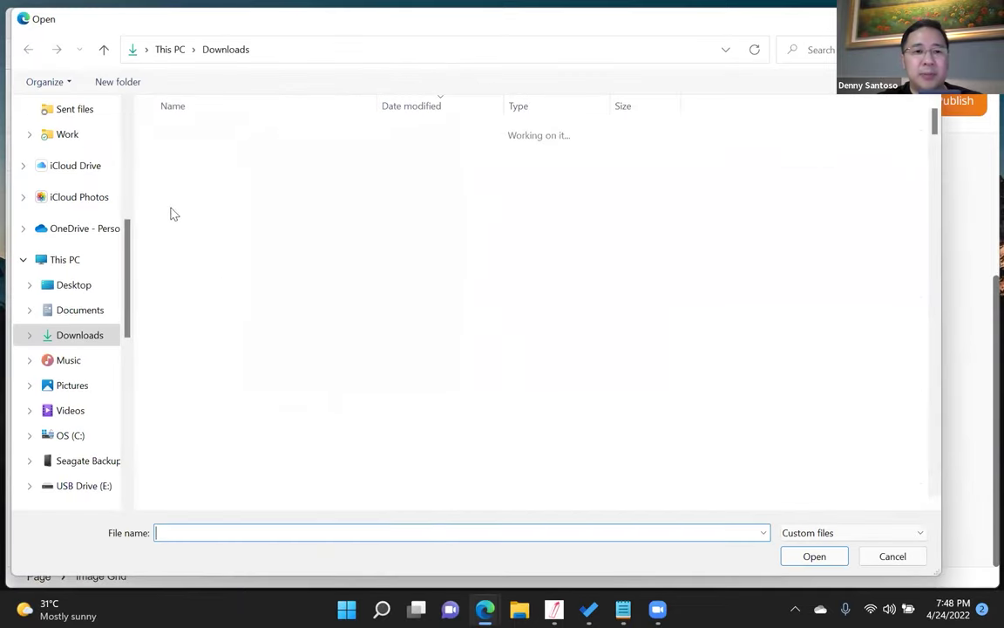
text(b)
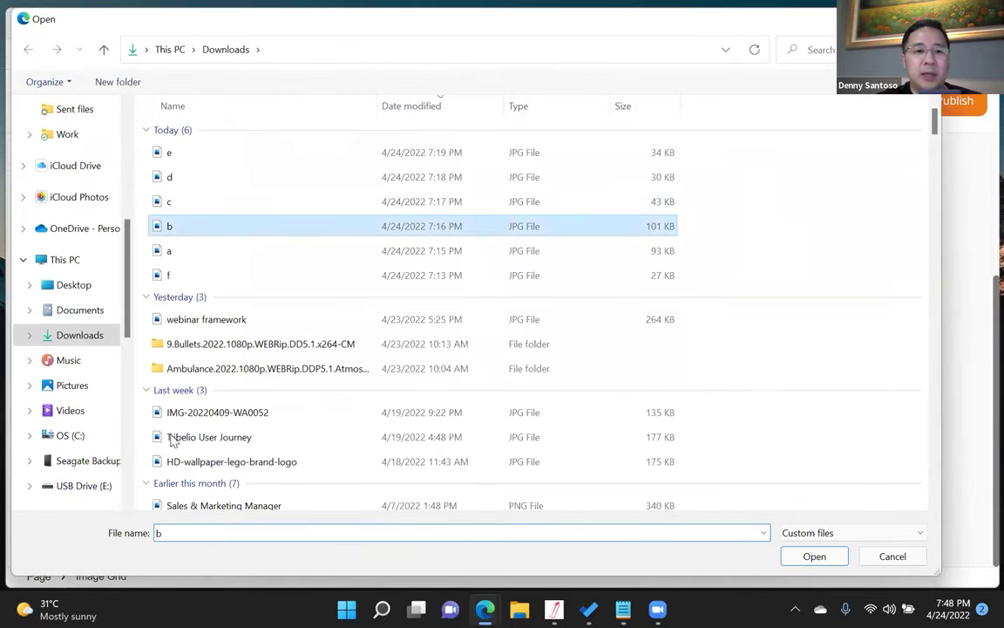
key(Return)
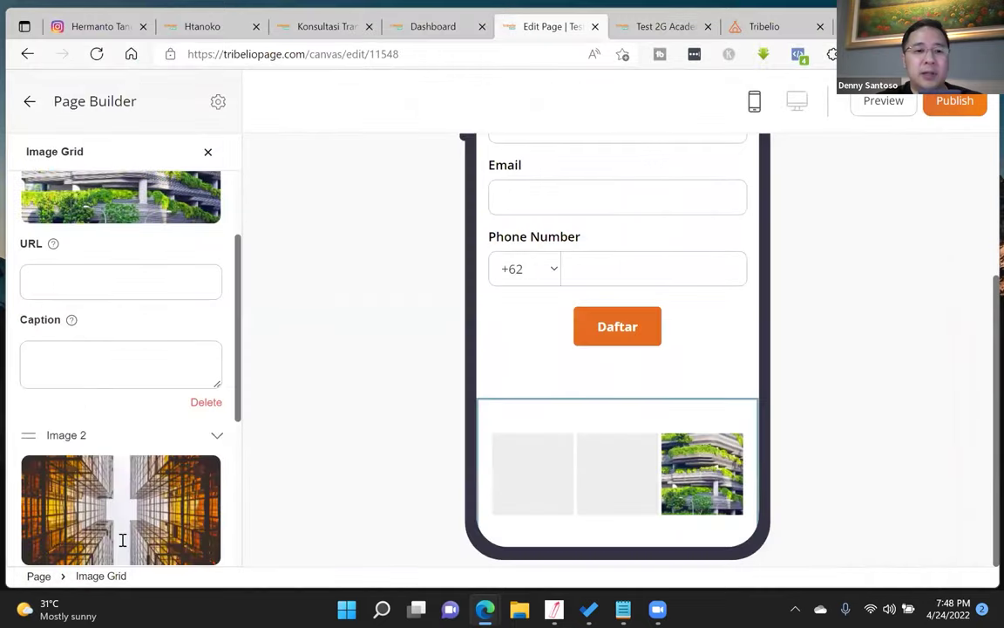
click(166, 202)
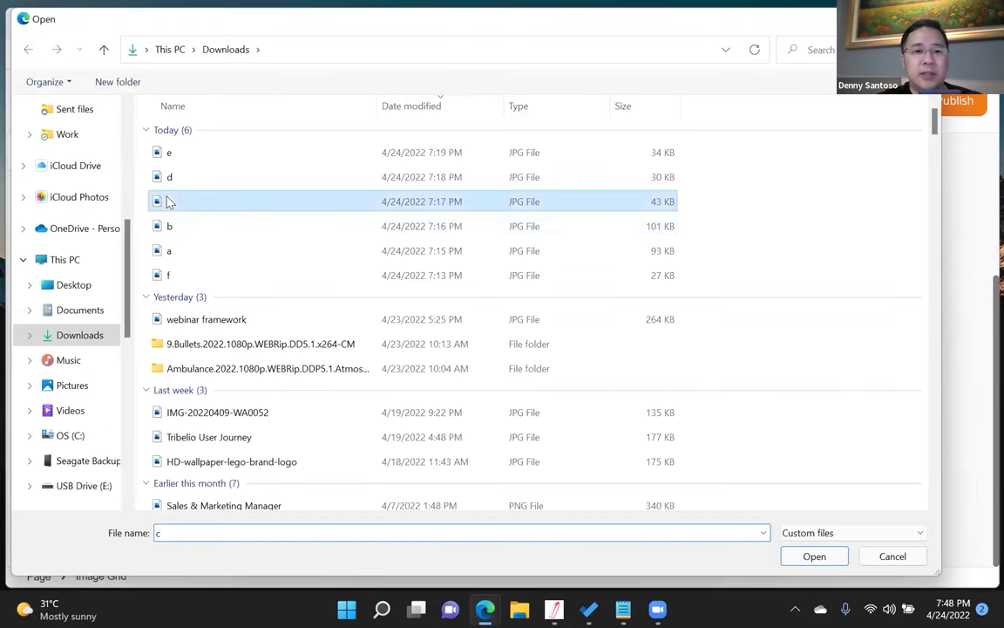
click(811, 557)
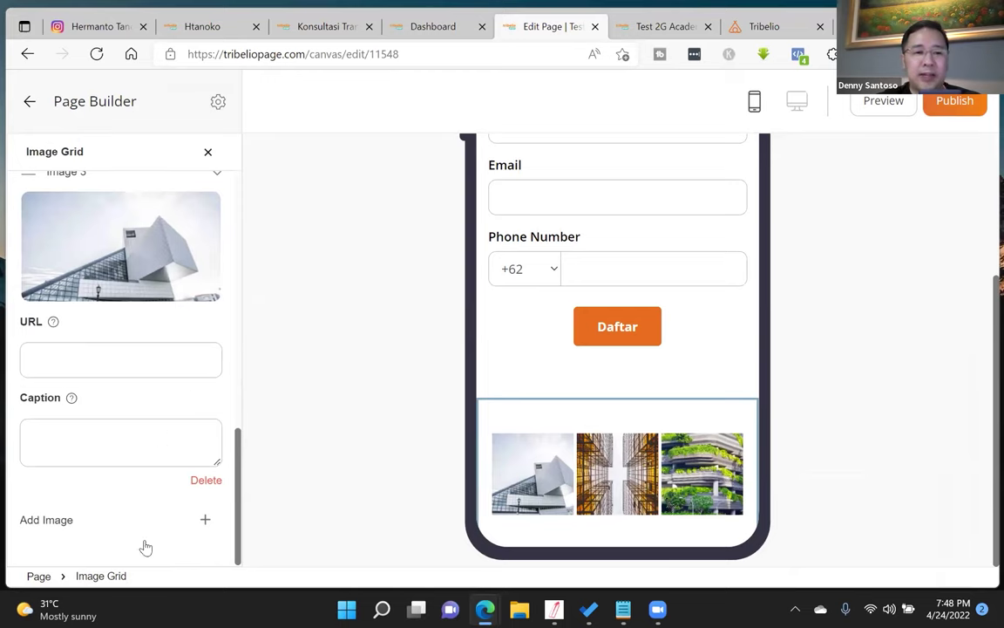
- Add three more empty image slots to the grid and publish the page
click(207, 520)
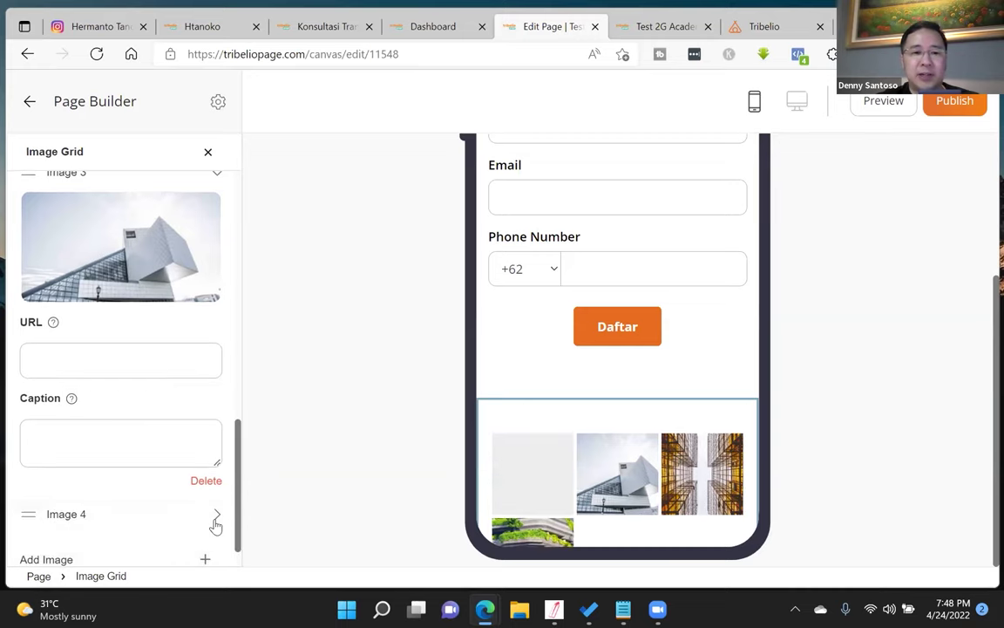
click(217, 517)
scroll(219, 504, down, 3)
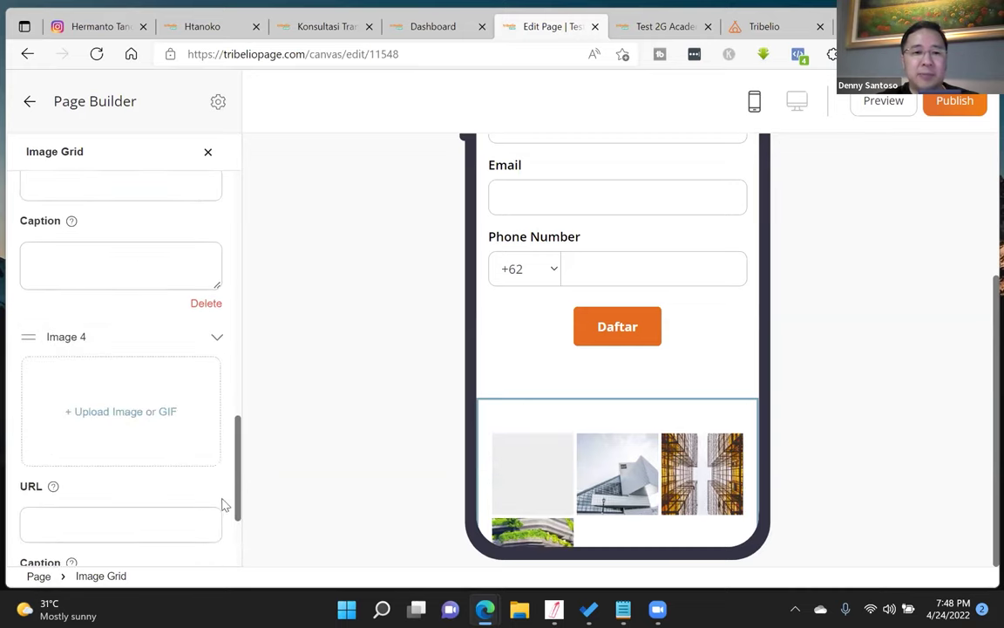
scroll(171, 505, down, 2)
click(205, 521)
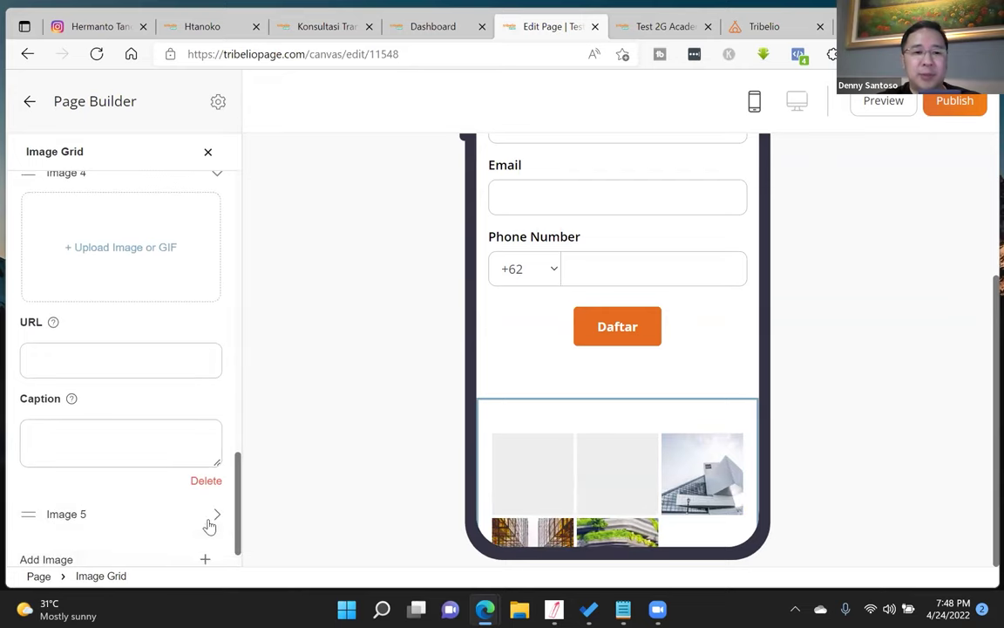
scroll(207, 547, down, 2)
click(206, 520)
scroll(165, 492, down, 2)
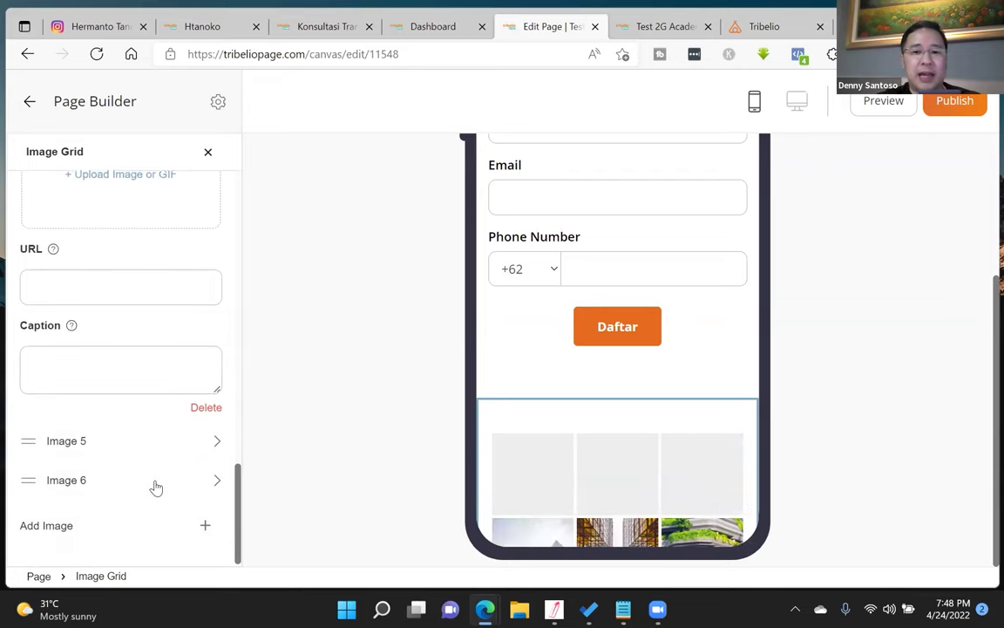
scroll(567, 433, down, 1)
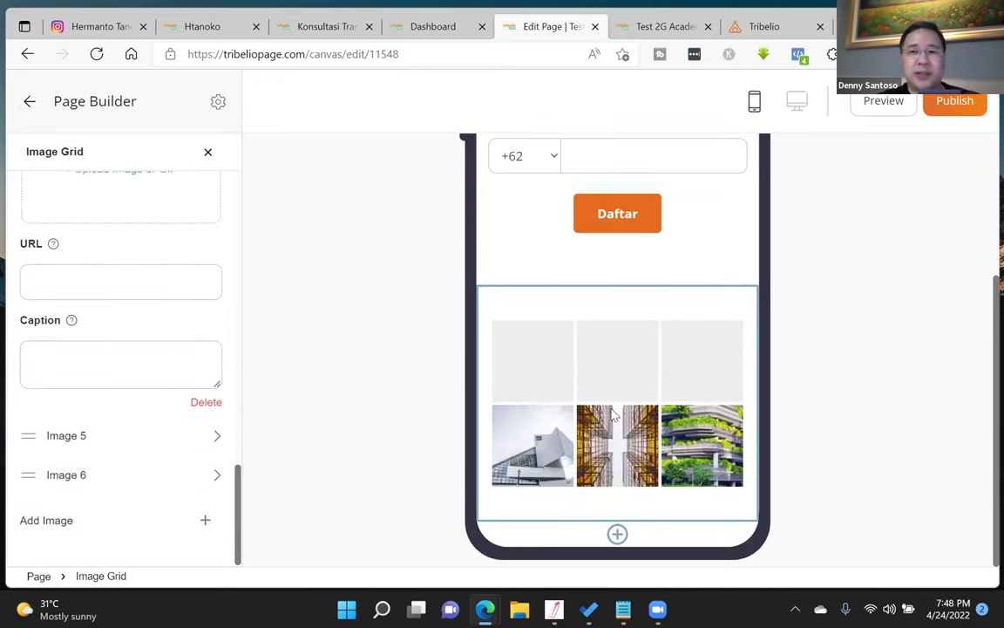
click(963, 111)
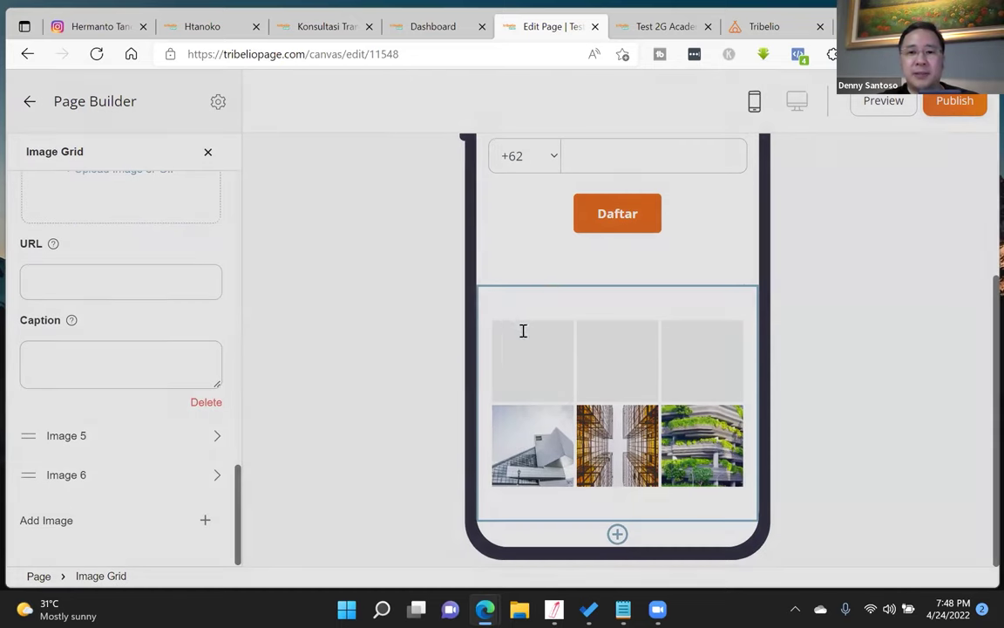
click(556, 365)
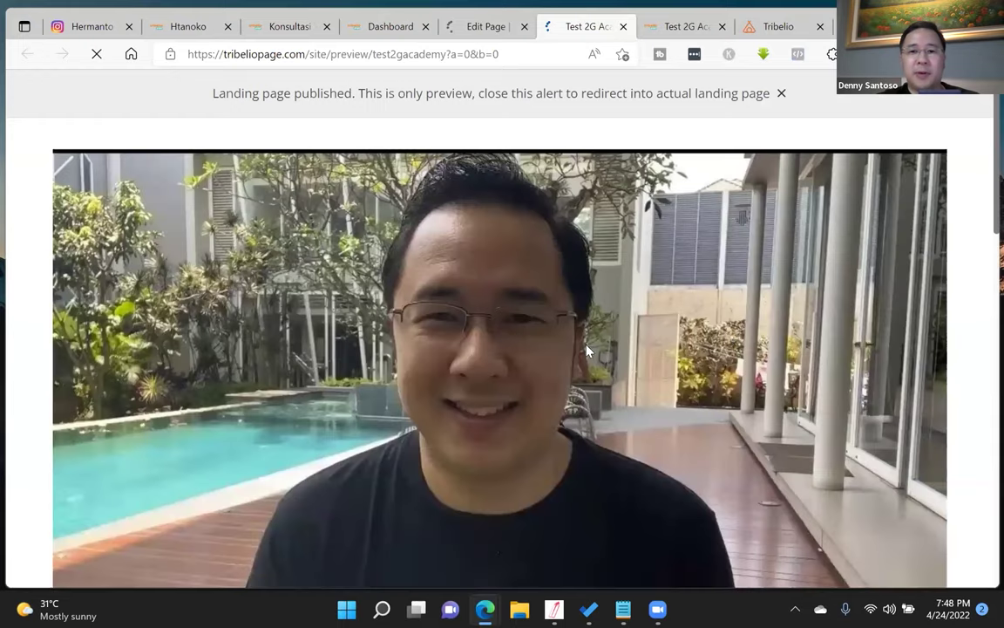
- Check the published page at phone width, then maximize the browser and close both preview tabs
scroll(967, 300, down, 10)
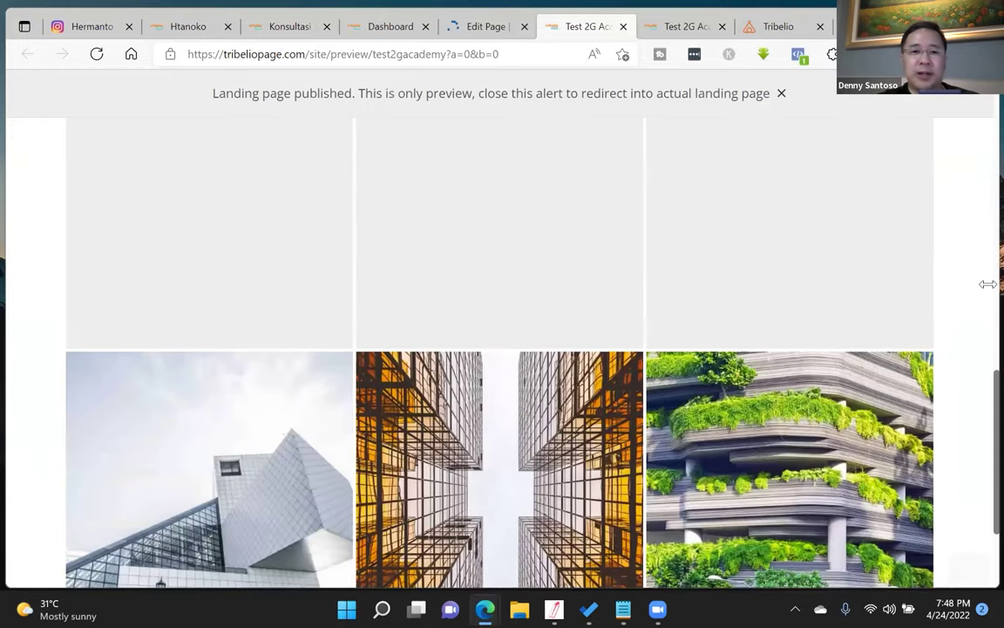
scroll(125, 489, down, 1)
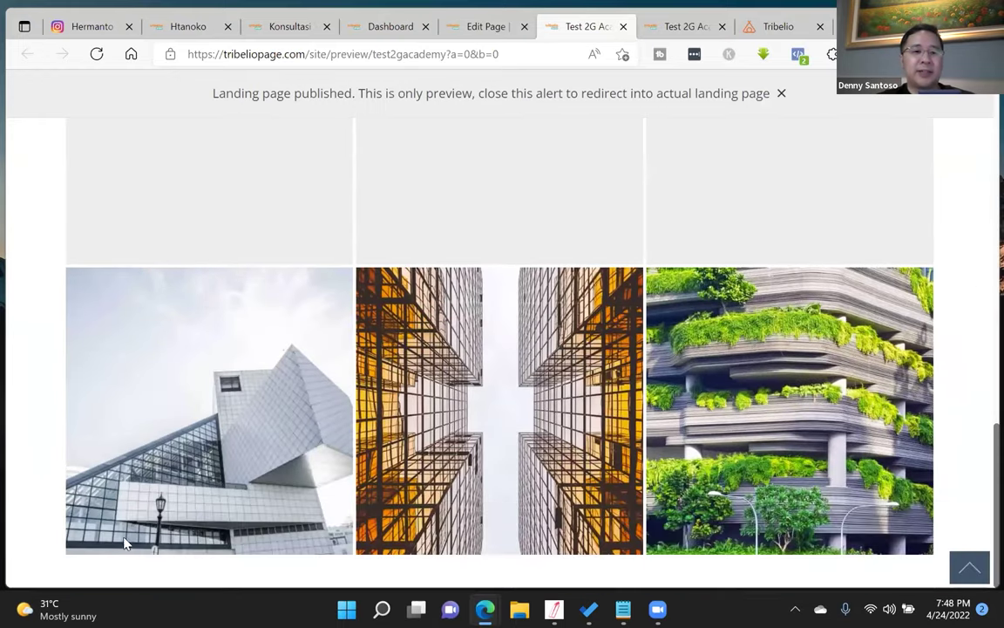
key(super+Down)
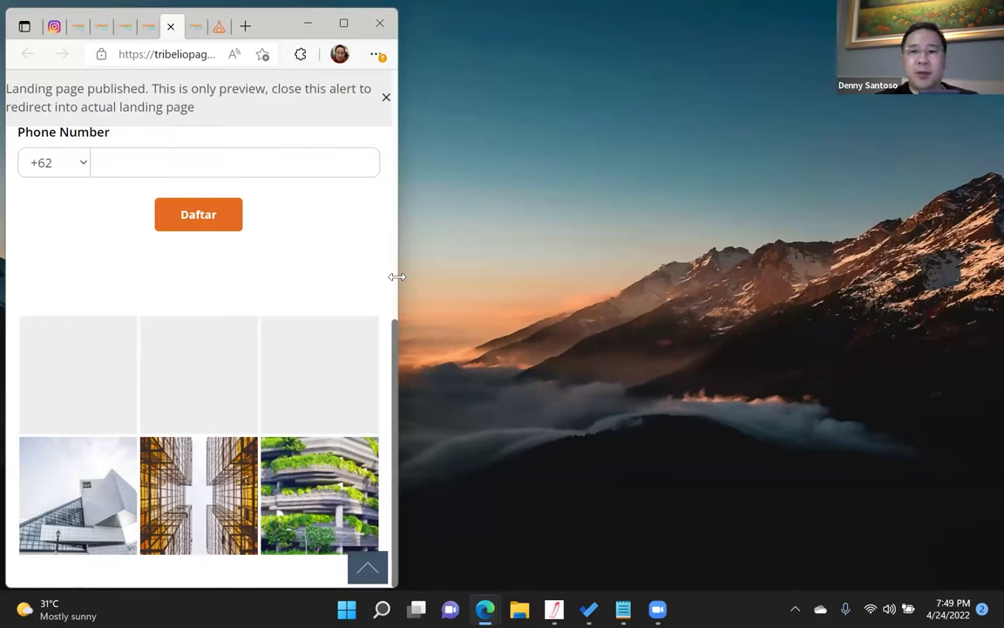
click(344, 23)
click(627, 26)
click(626, 27)
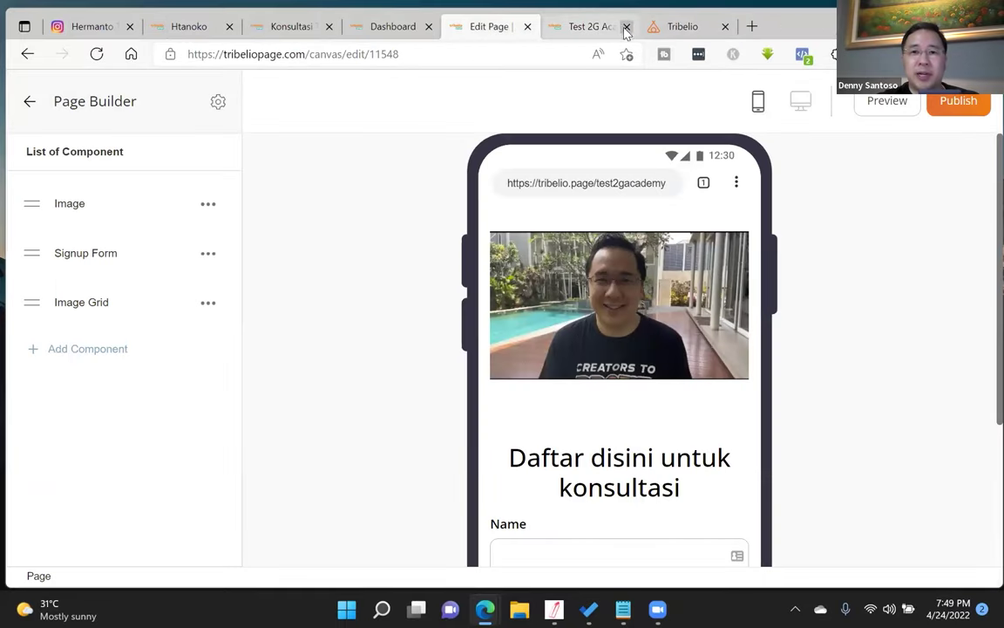
- Leave Page Builder and go to the Commerce > Instant Payment product list
click(26, 102)
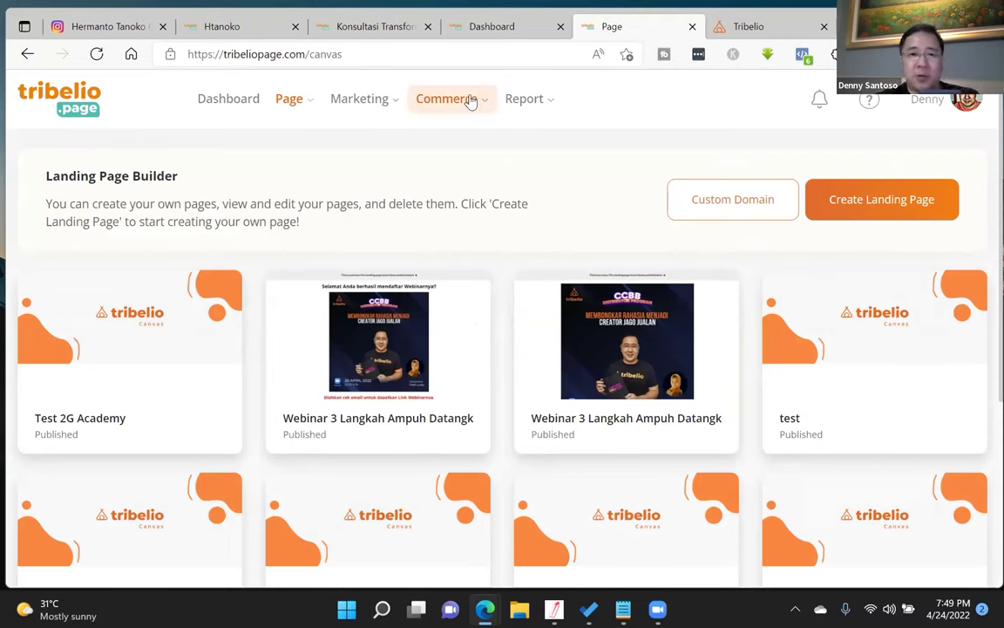
click(477, 103)
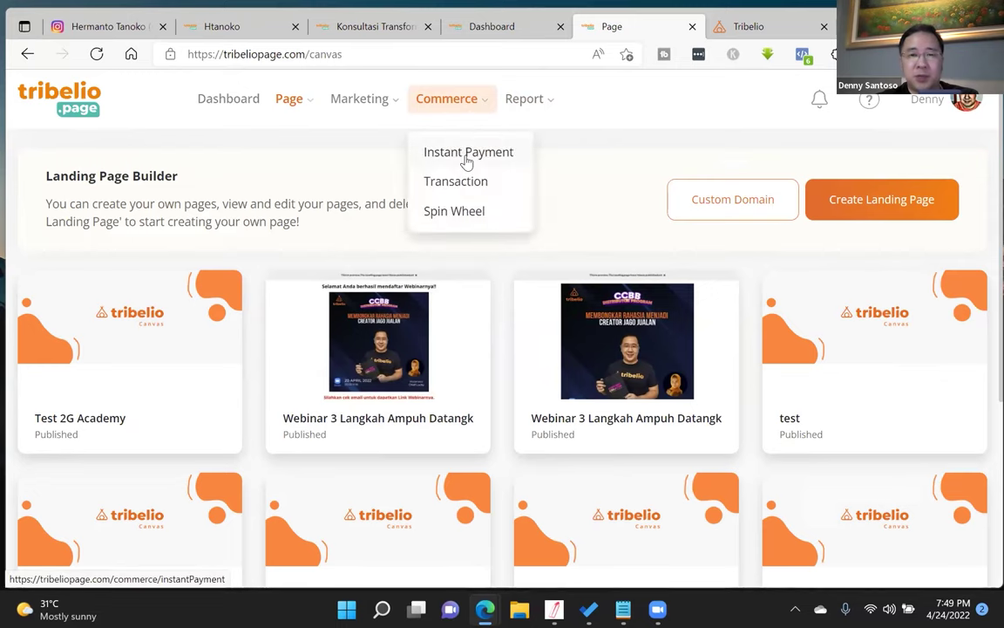
click(467, 155)
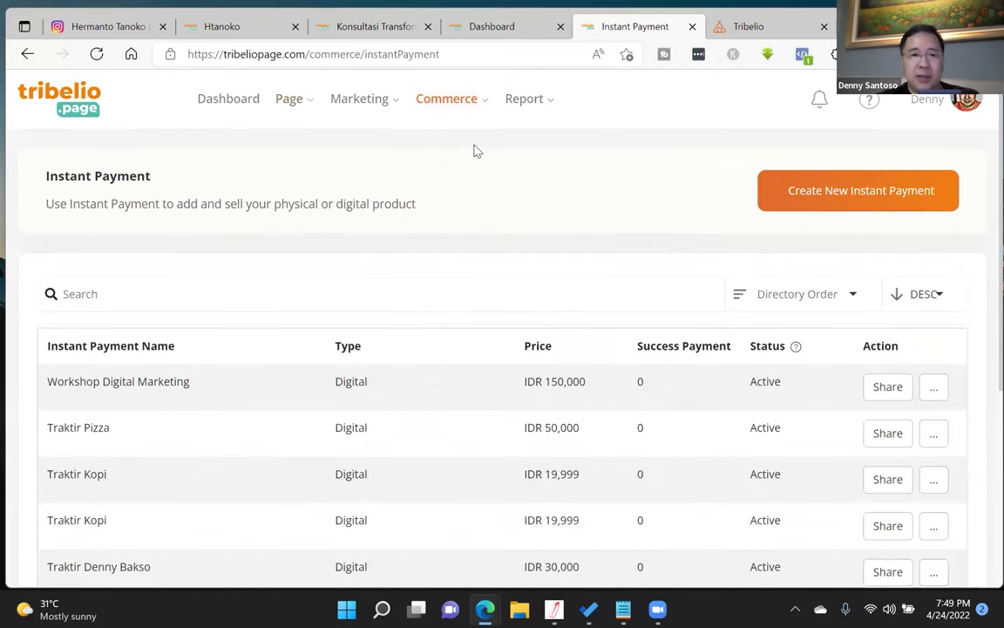
scroll(475, 150, down, 4)
scroll(664, 220, up, 5)
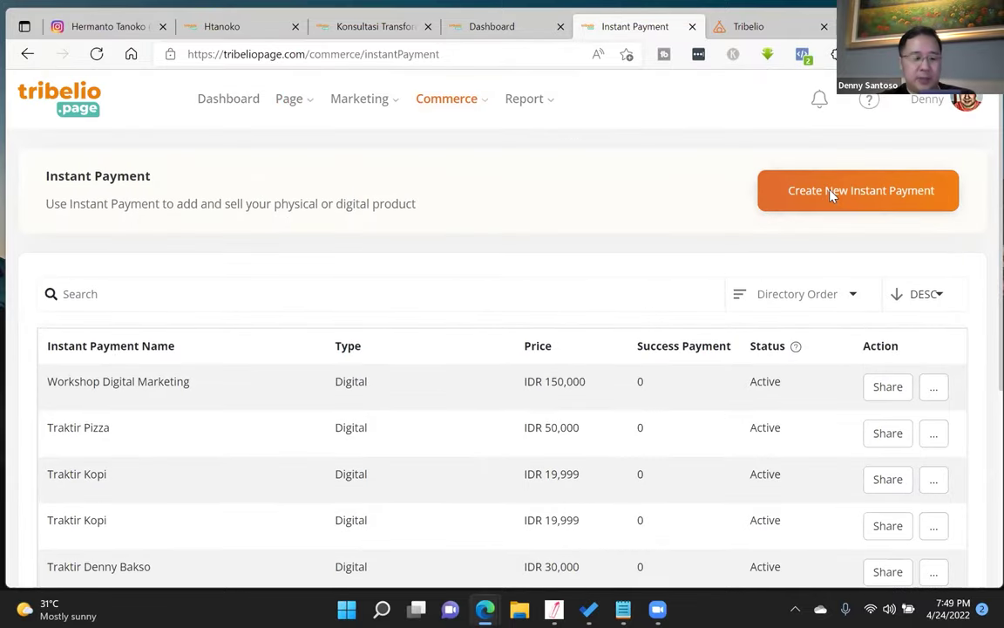
- Create a Digital Product instant payment 'Traktir Bakso' with link traktirbakso, priced 25,000
click(831, 197)
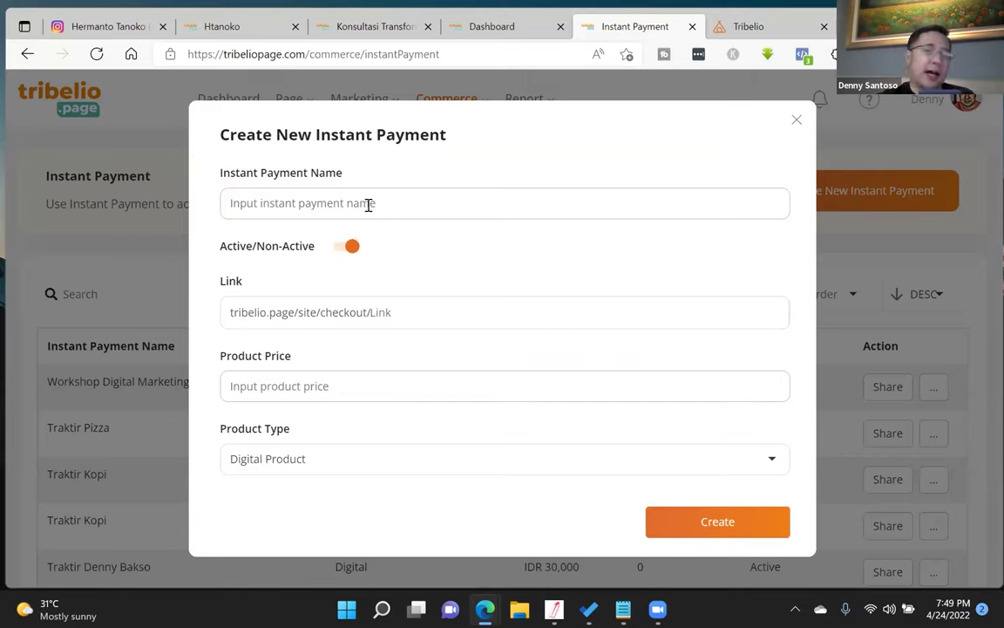
text(Traktir Bakso)
click(406, 314)
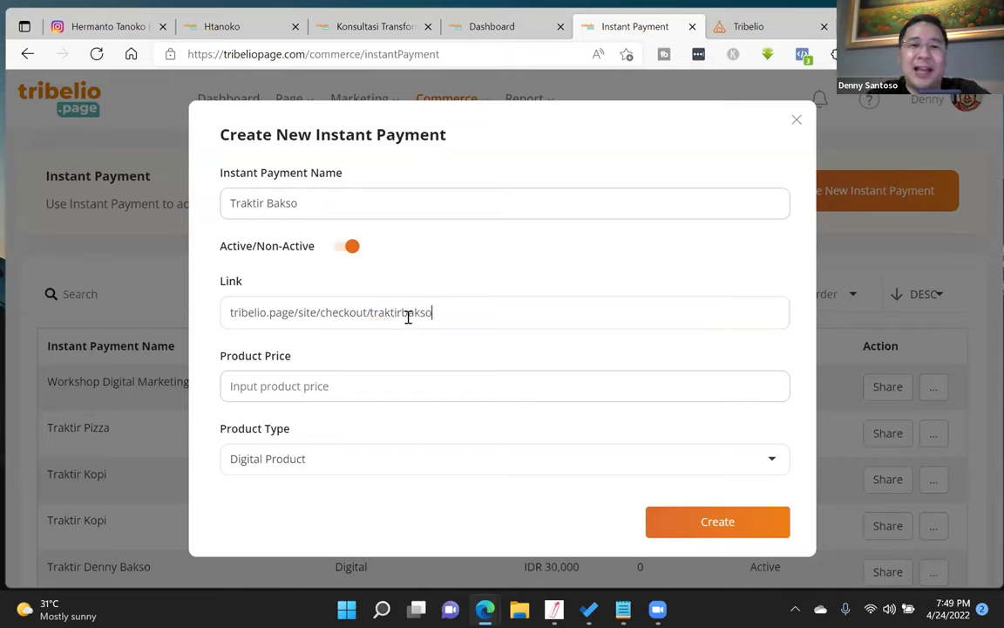
click(404, 381)
text(25)
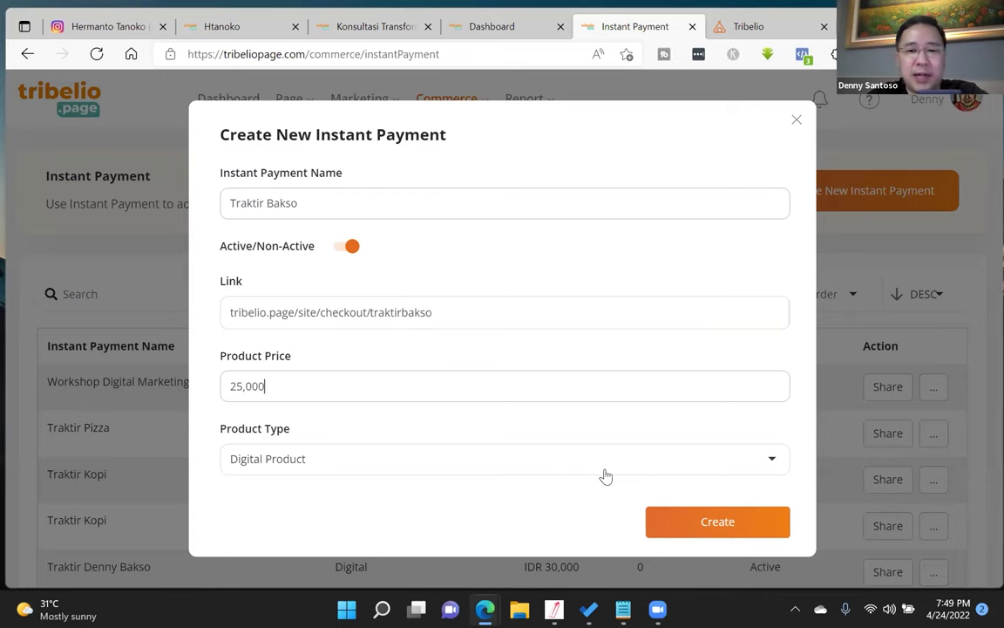
click(703, 522)
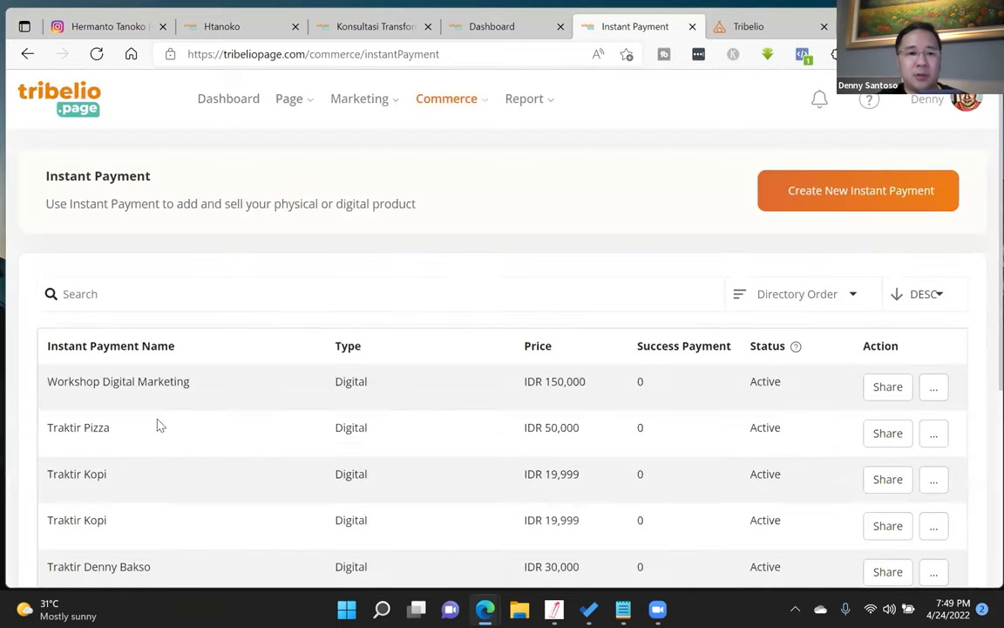
- Copy the Traktir Bakso payment's share link to the clipboard
scroll(166, 398, down, 3)
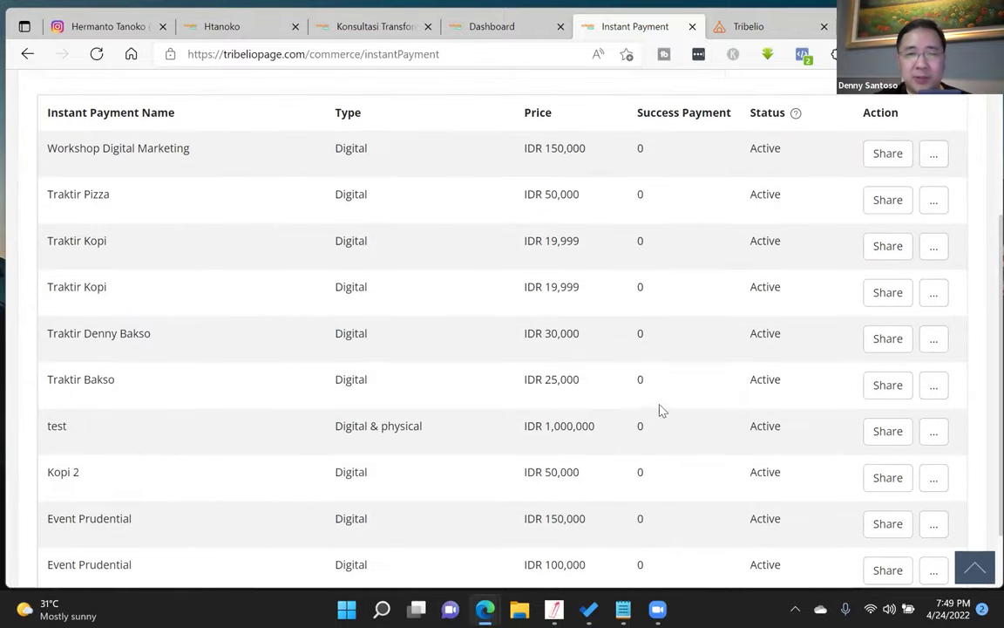
click(887, 386)
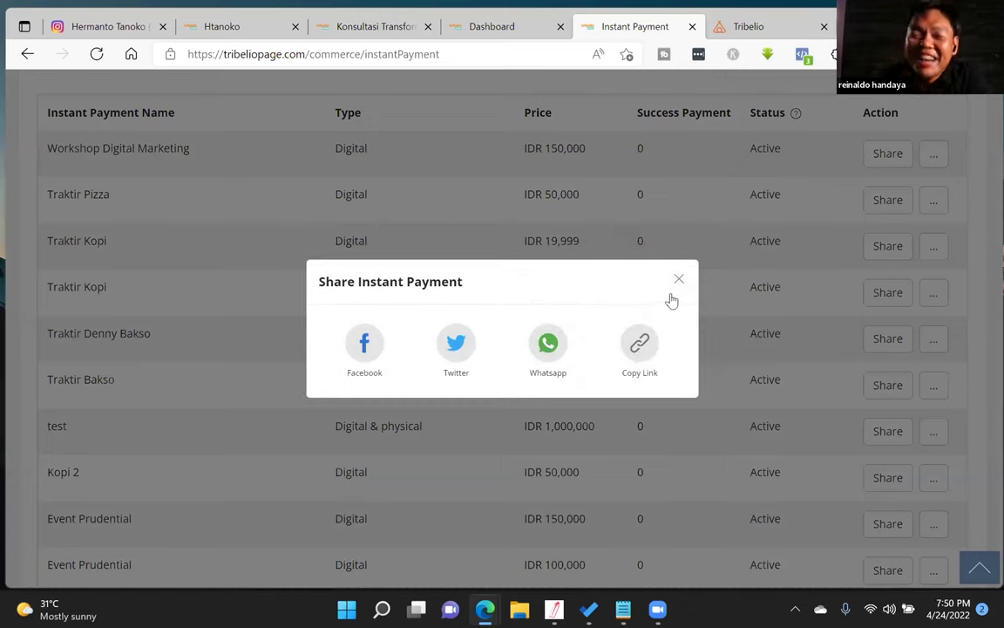
click(639, 343)
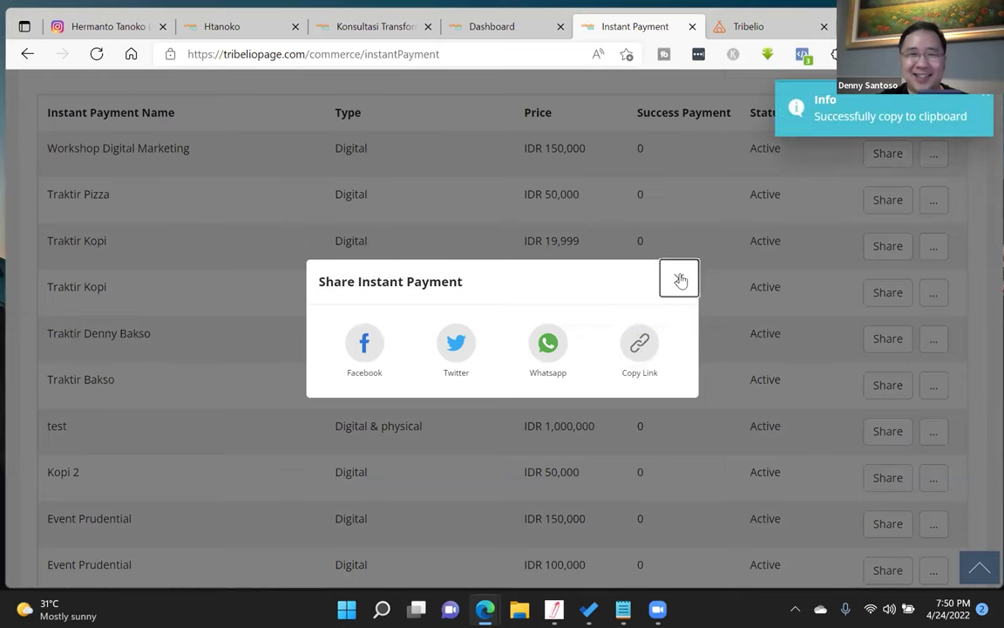
click(680, 279)
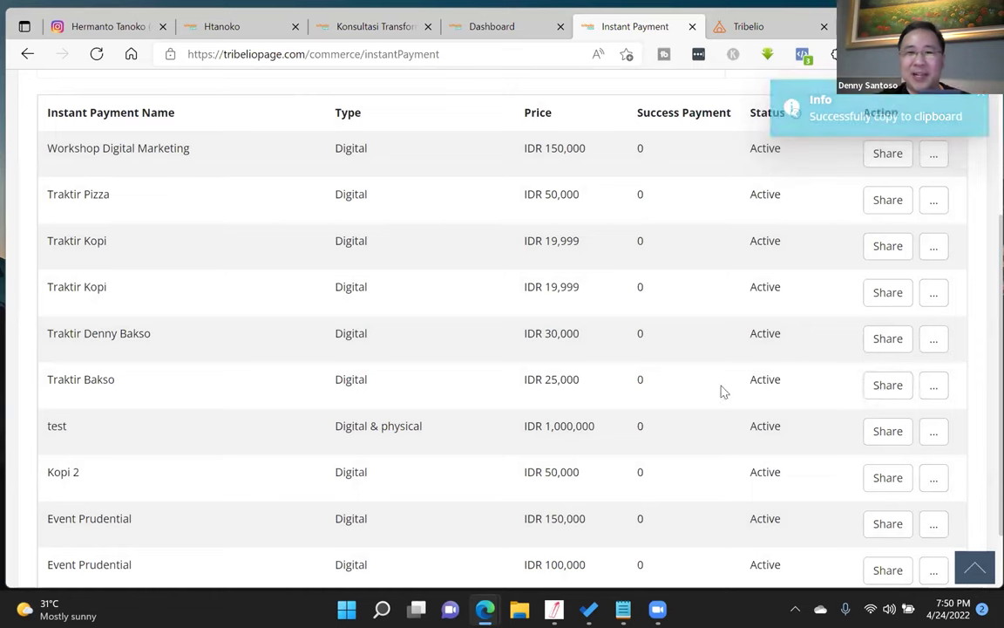
click(878, 386)
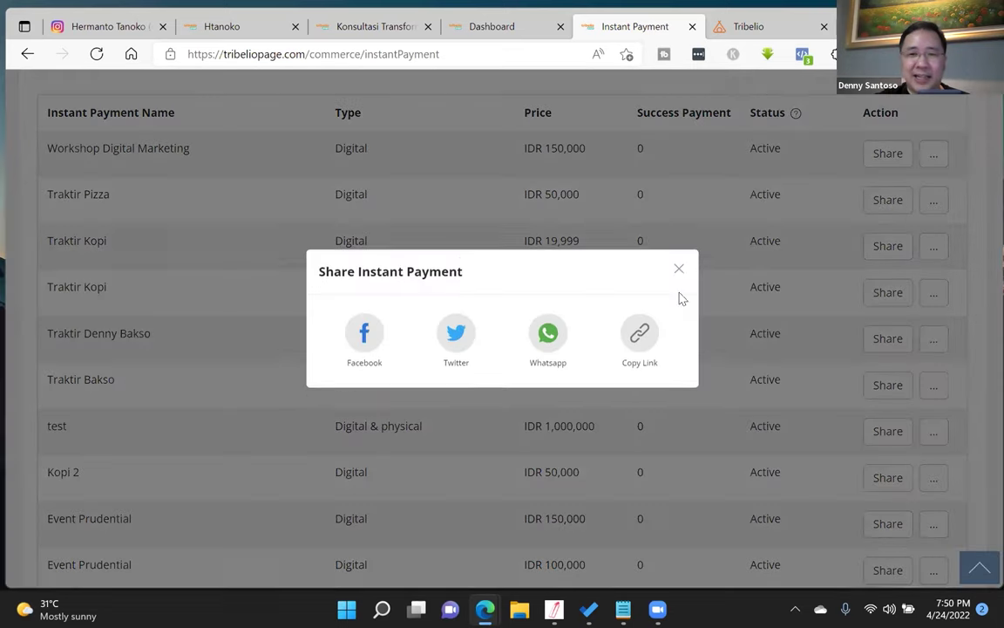
click(678, 280)
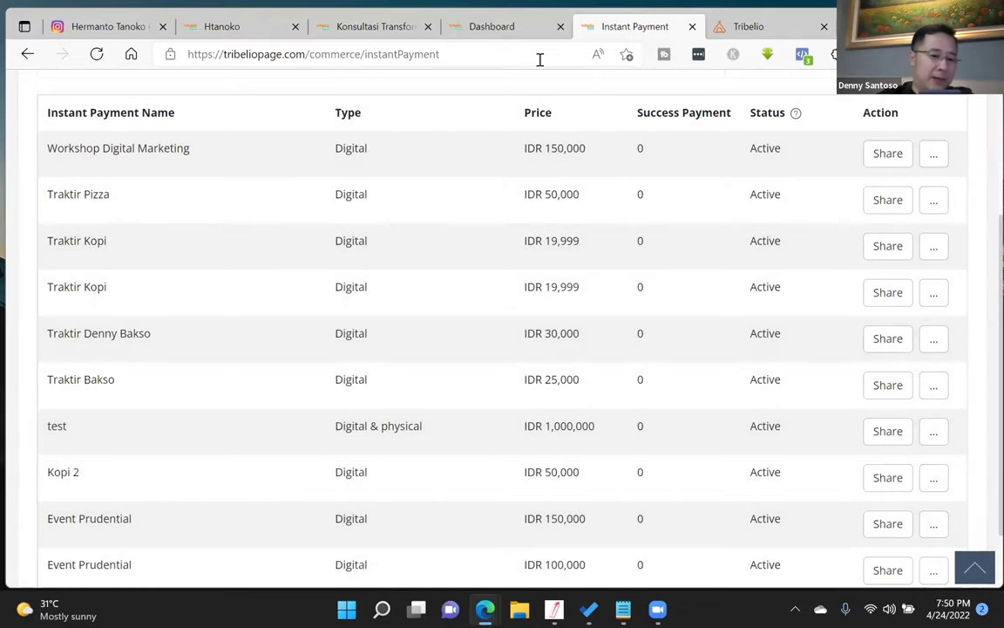
key(ctrl+t)
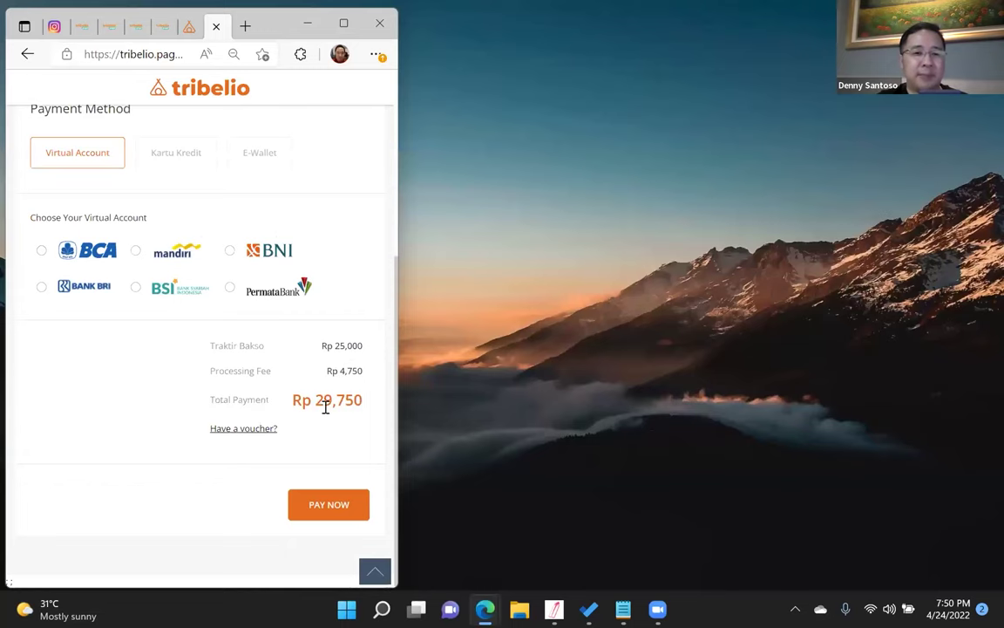
- Choose E-Wallet (LinkAja) payment on the Traktir Bakso checkout, totalling Rp 25,416
scroll(67, 321, up, 2)
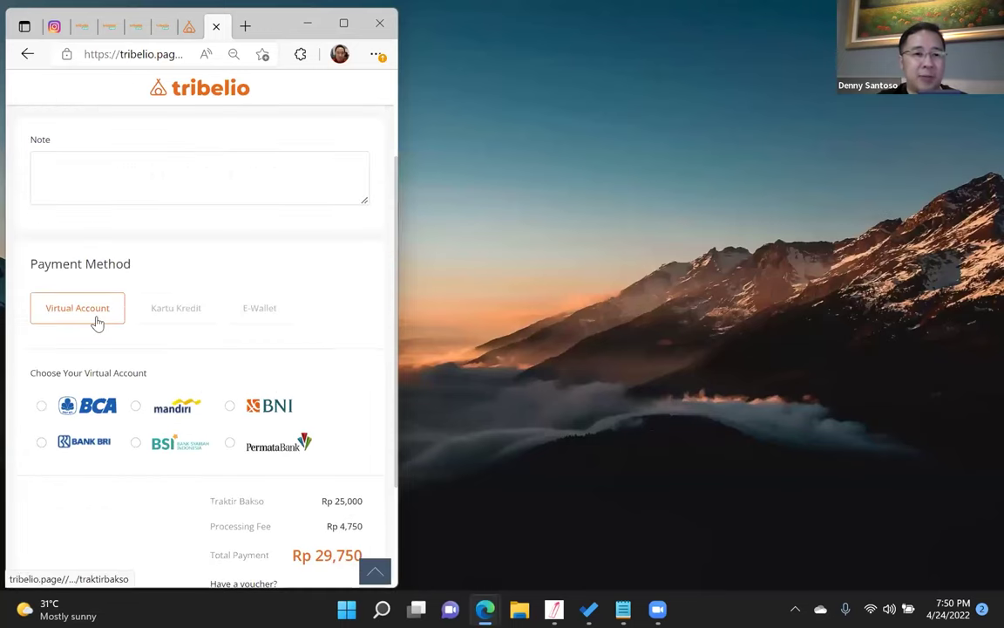
click(170, 309)
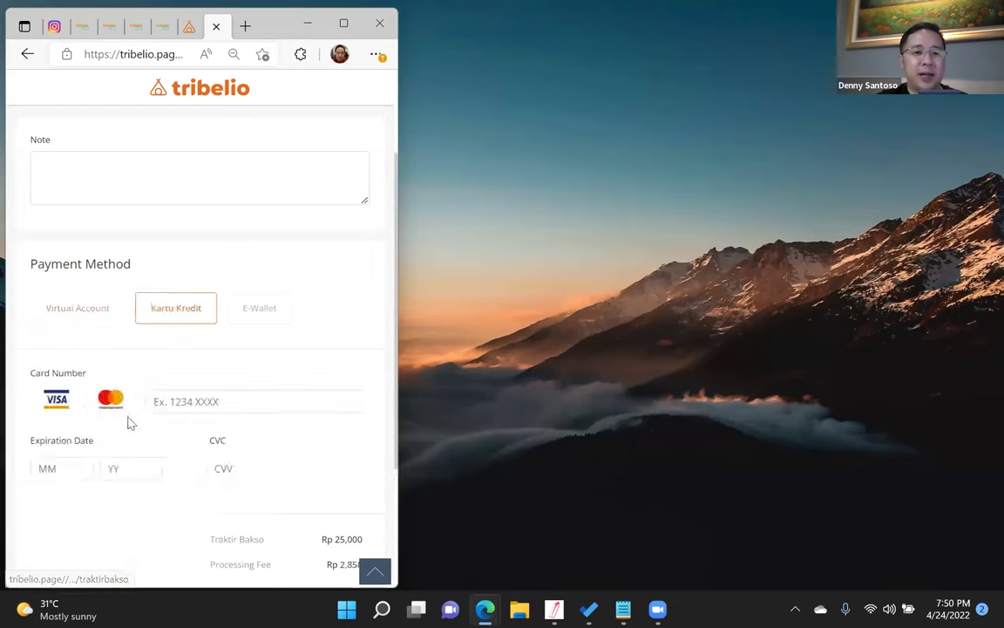
click(261, 307)
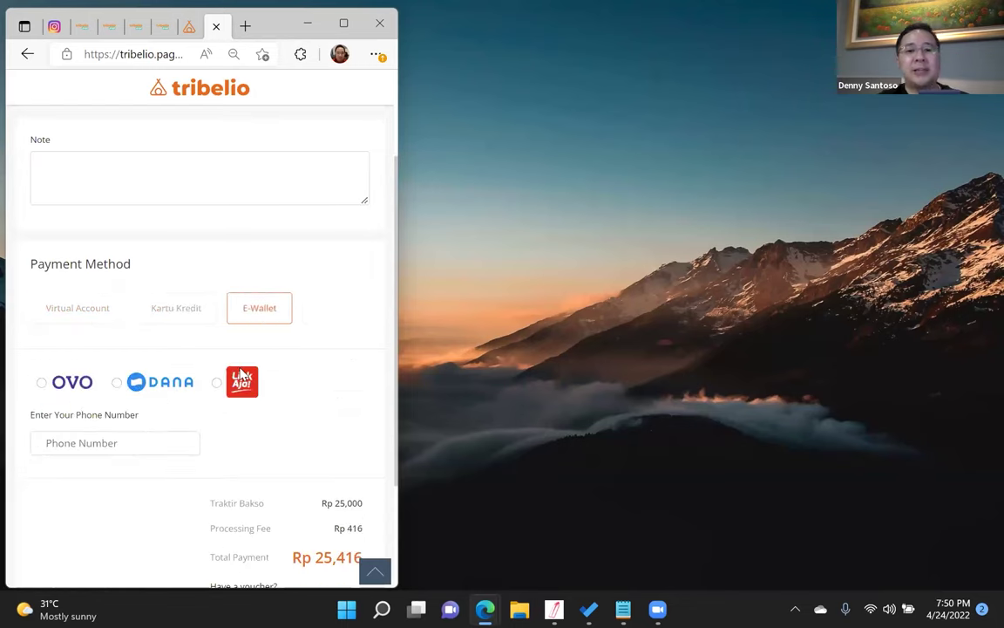
click(245, 369)
right_click(245, 369)
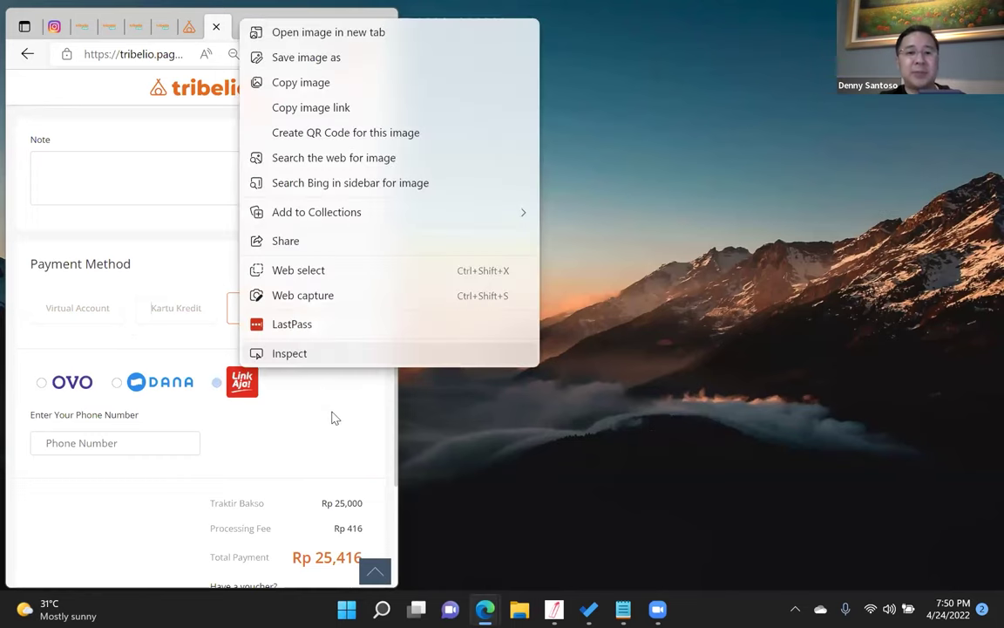
click(342, 402)
scroll(345, 389, down, 2)
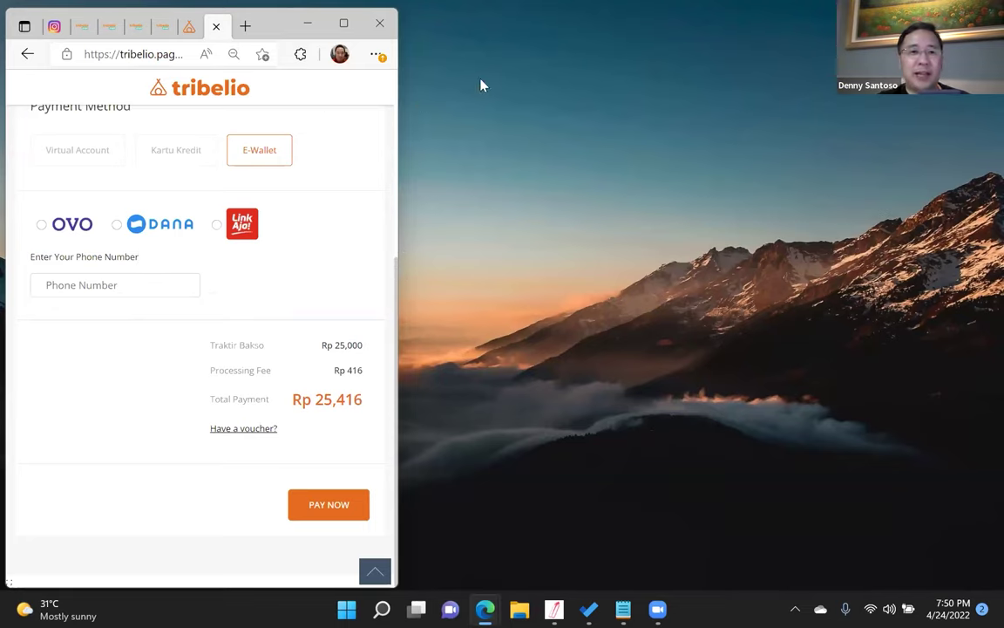
key(super+Up)
click(464, 54)
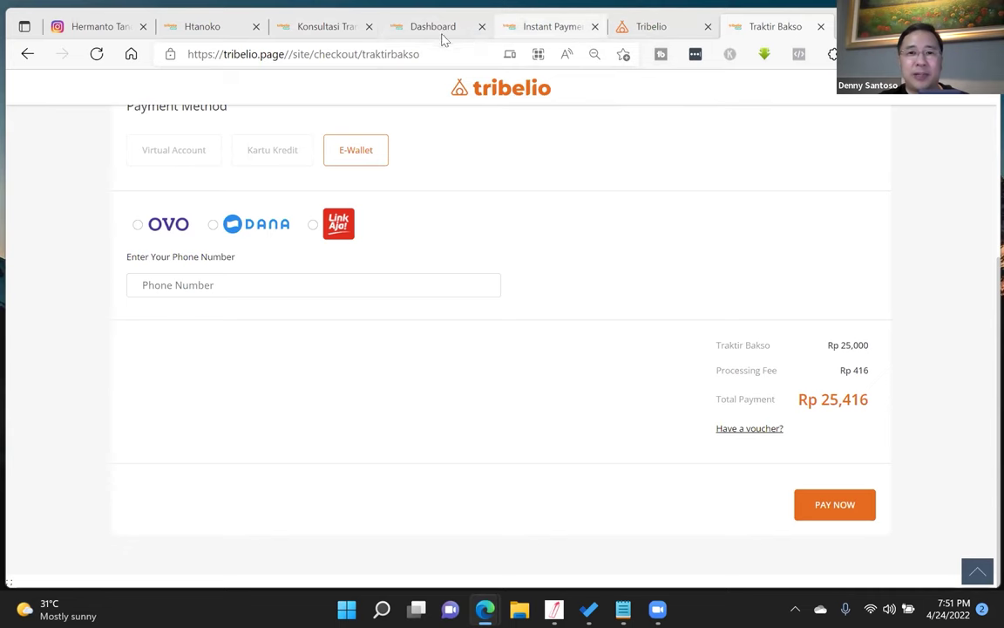
- Return to Page Builder and edit the Test 2G Academy landing page
click(443, 31)
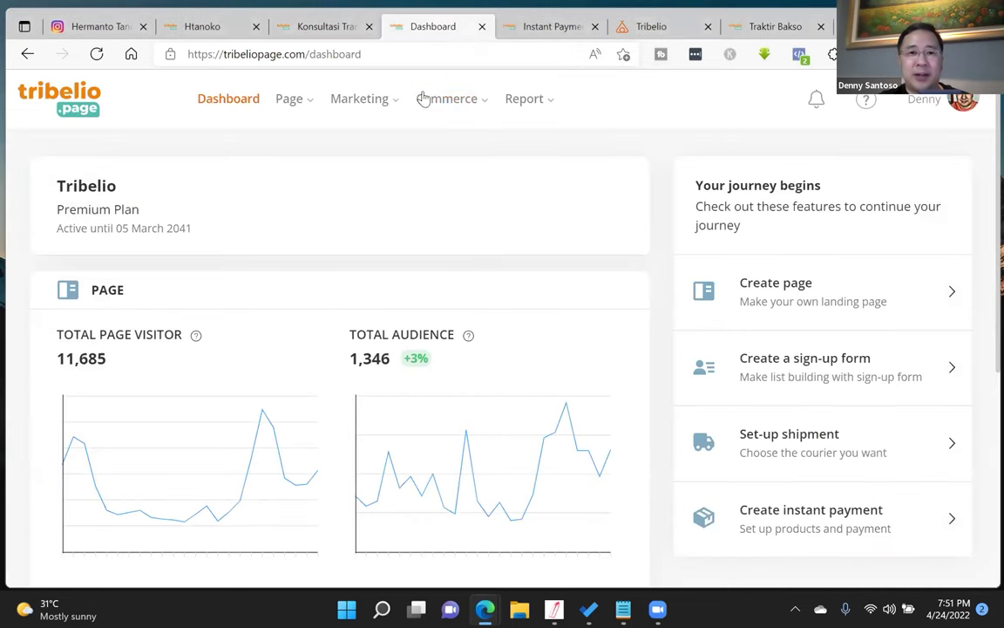
click(522, 29)
click(433, 27)
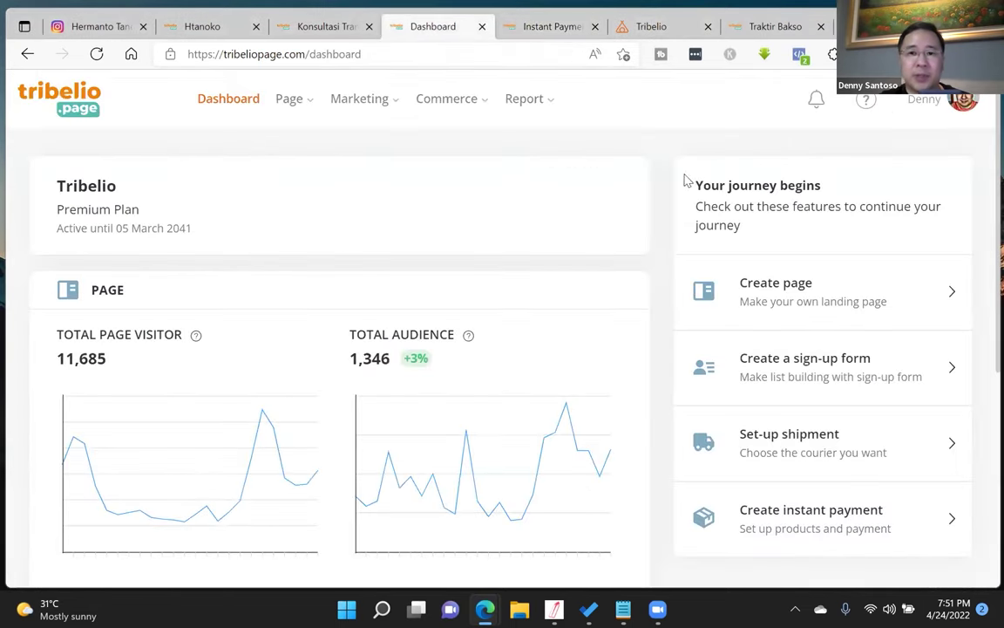
mouse_move(318, 107)
click(319, 153)
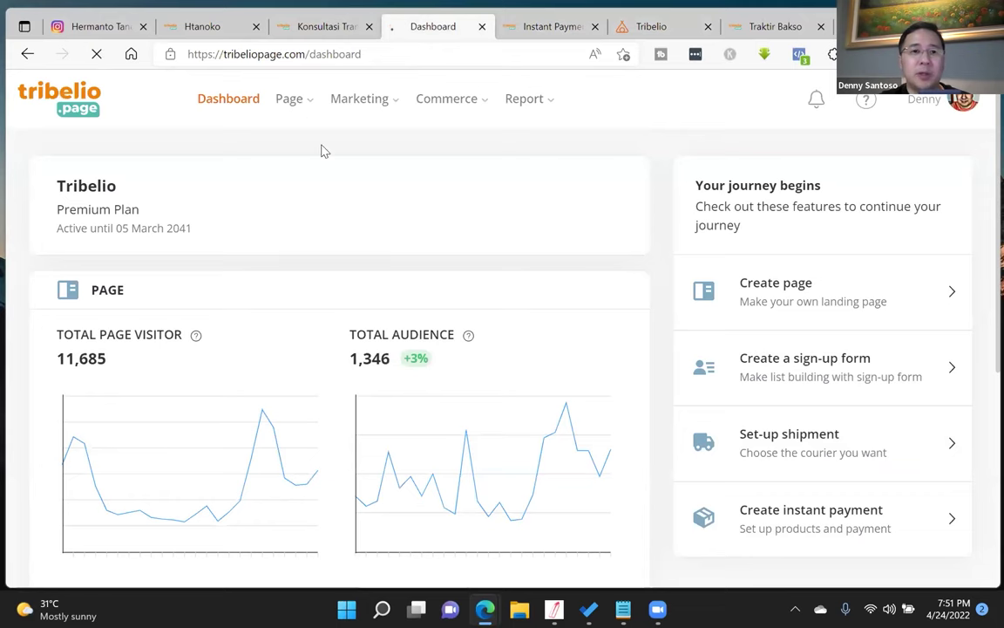
click(369, 26)
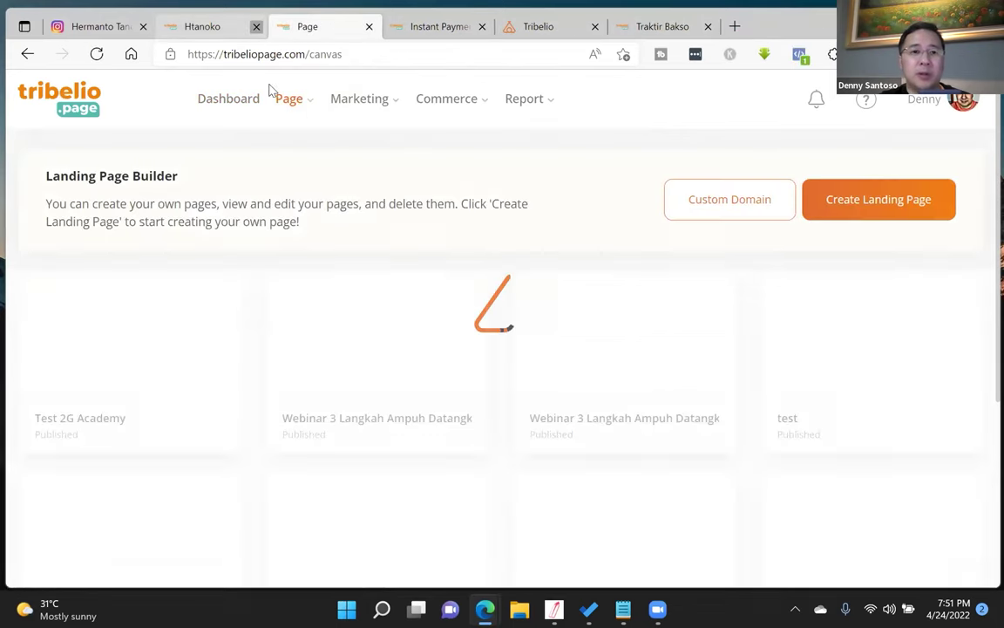
click(256, 26)
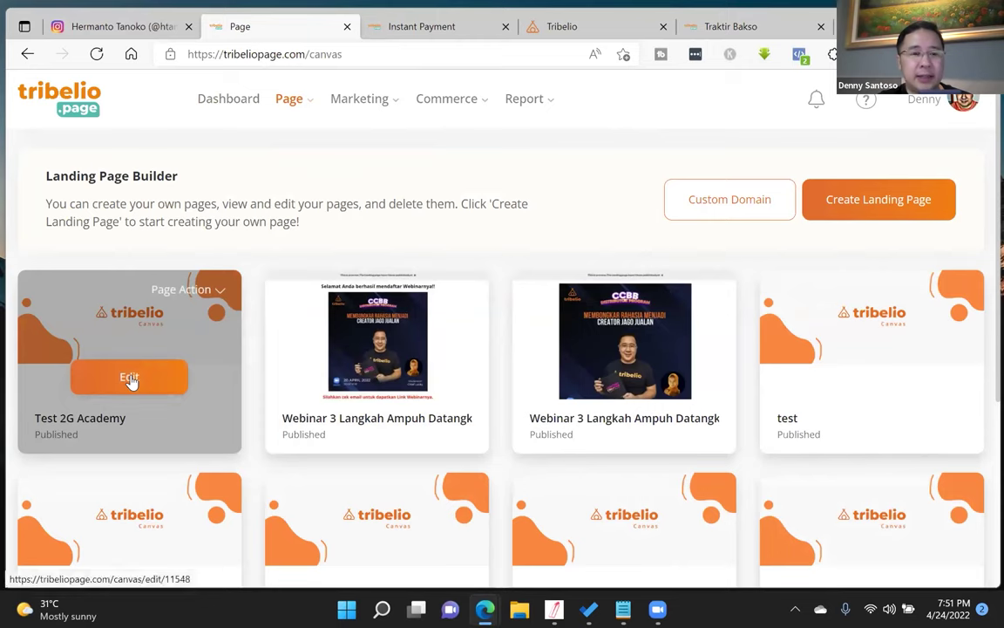
click(130, 379)
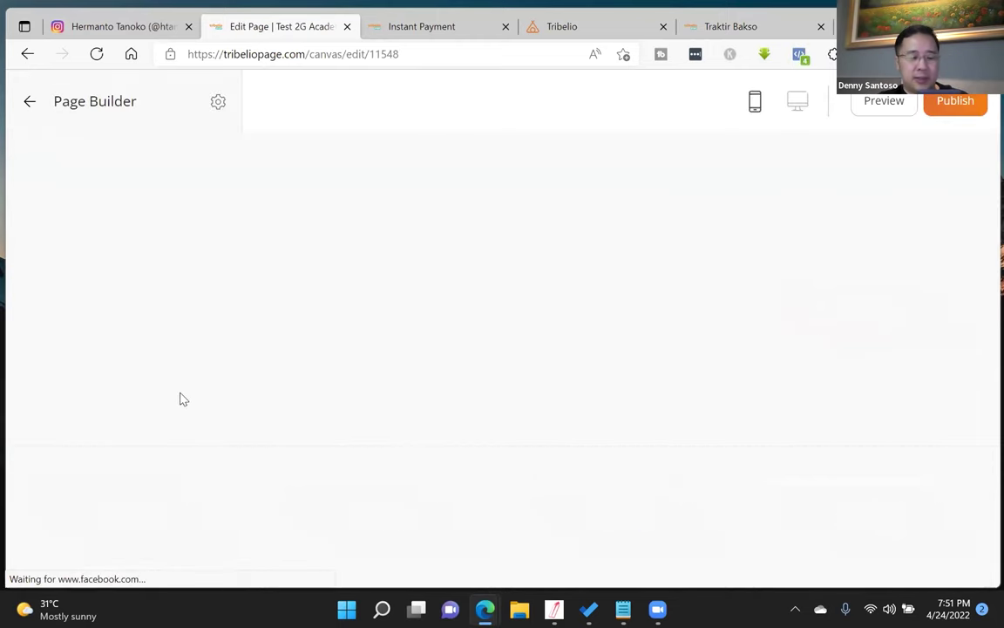
scroll(723, 404, down, 6)
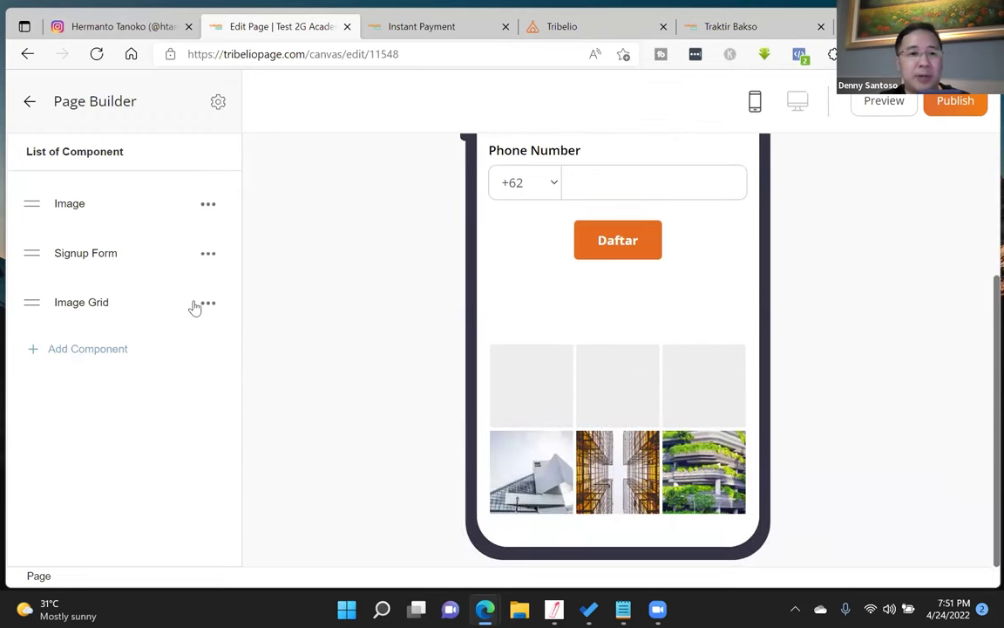
- Delete the Image Grid block and bring up the component list
click(208, 303)
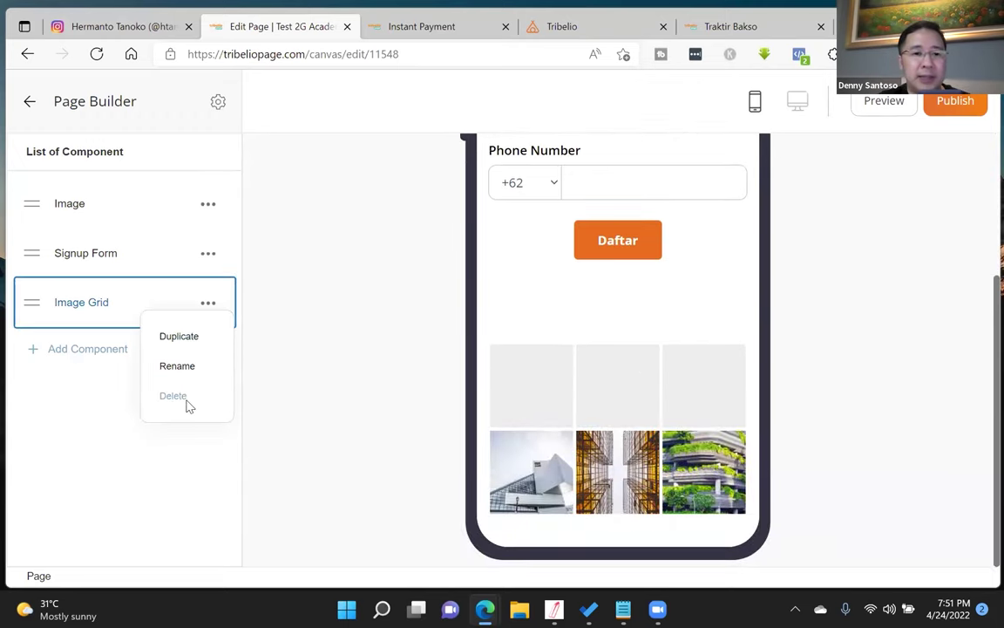
click(182, 397)
click(87, 300)
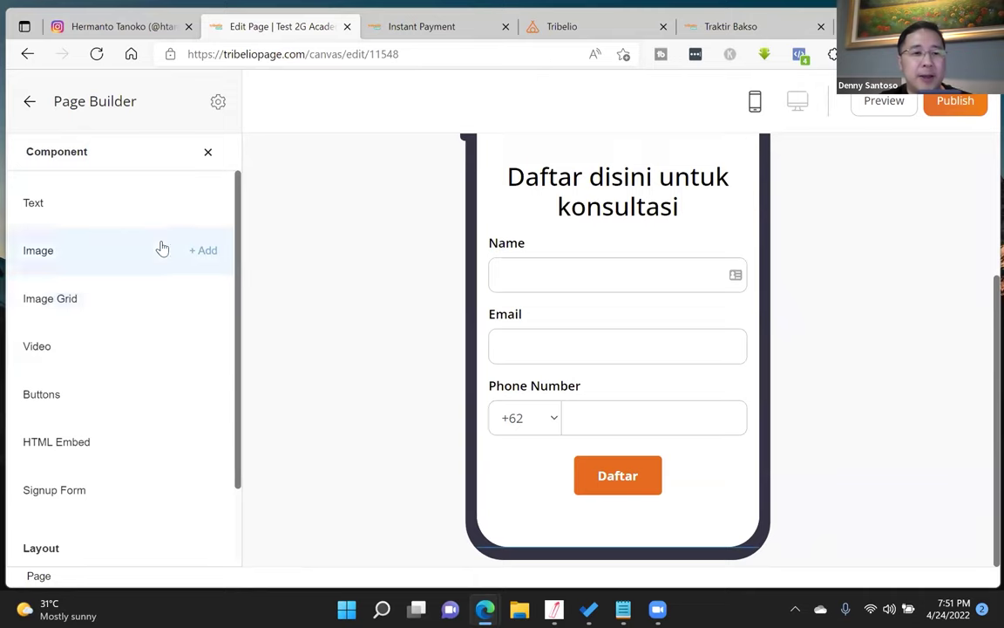
scroll(152, 312, down, 2)
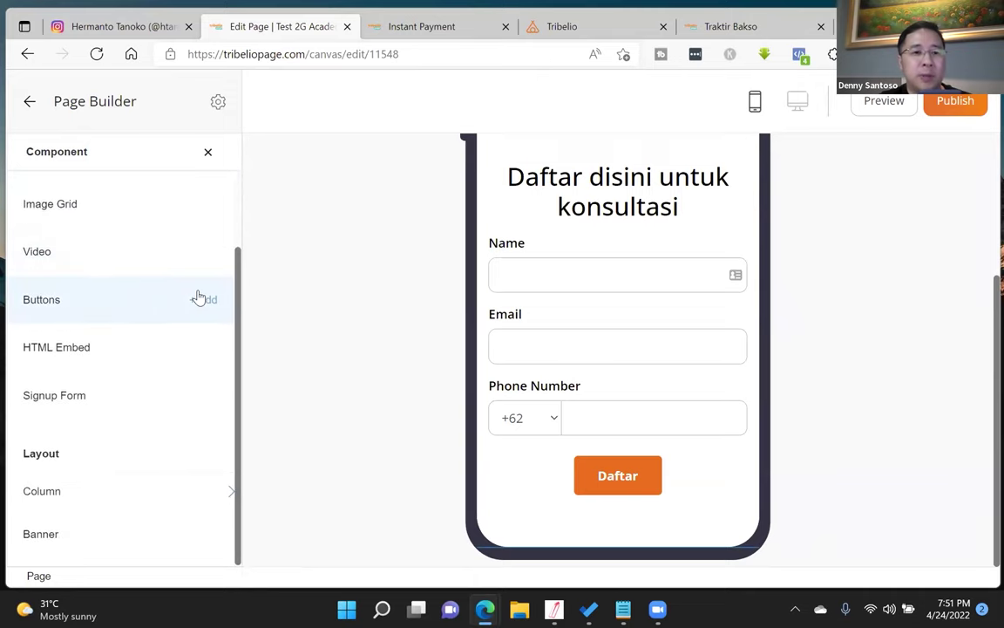
- Add a Text block replacing its placeholder with 'Kalau suka dengan content saya, click tombol di bawah untuk traktir saya bakso'
scroll(83, 253, up, 2)
click(143, 218)
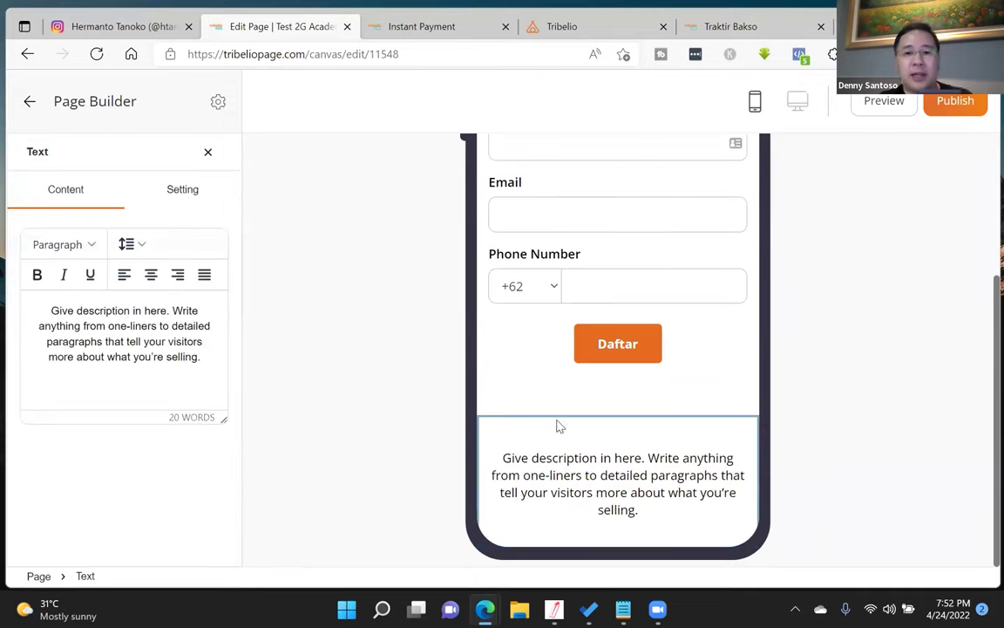
drag(205, 357, 25, 317)
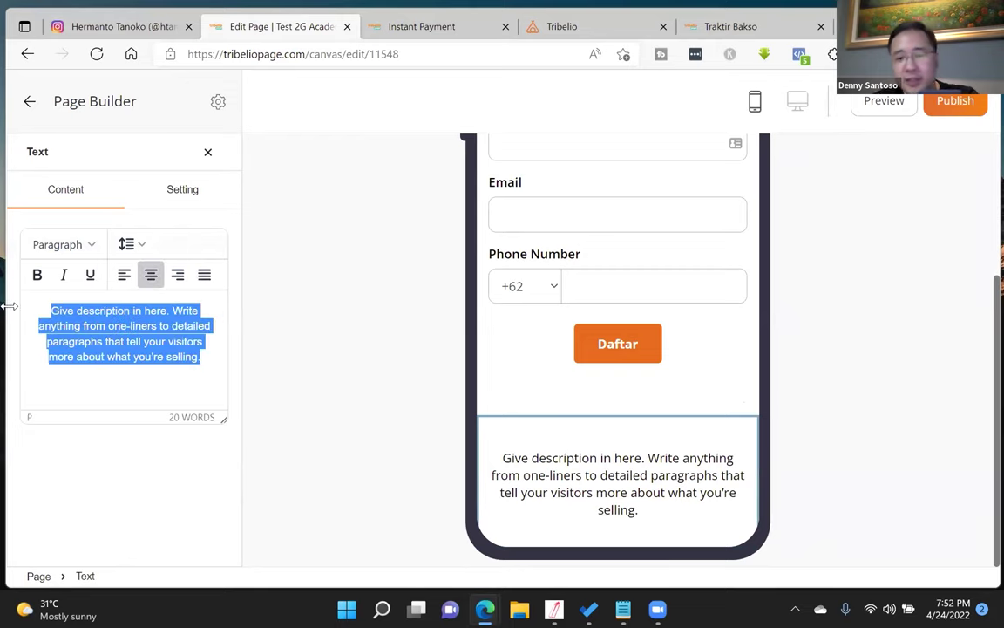
text(Trakit)
key(BackSpace)
key(BackSpace)
text(k)
key(BackSpace)
key(BackSpace)
key(BackSpace)
key(BackSpace)
key(BackSpace)
text(Kalau suka dengan content saya, click tombol di bawah untuk traktir saya bakso)
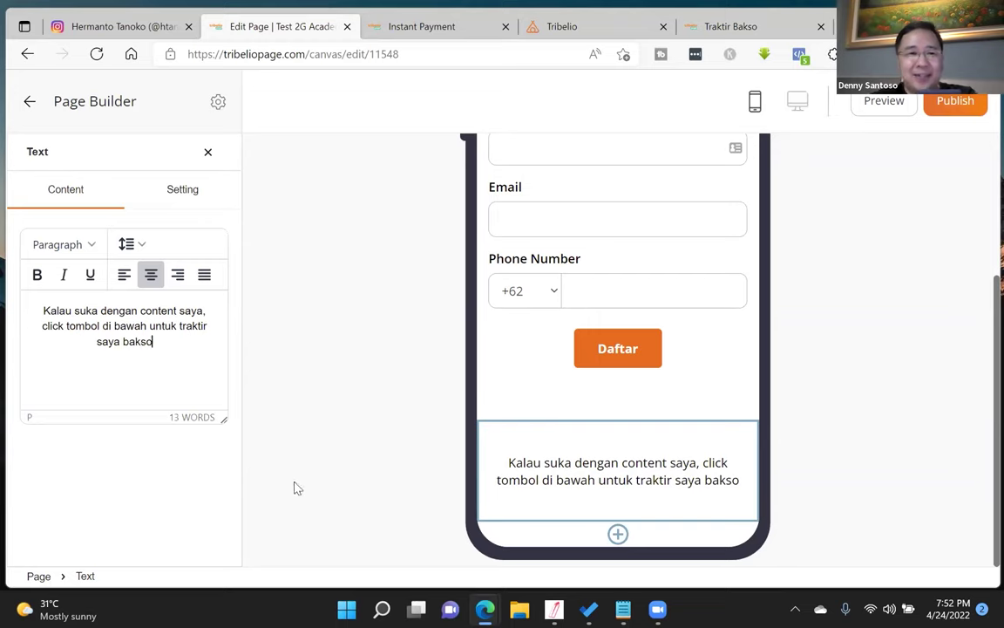
- Add a button labelled 'Traktir Bakso' plus the creator's name, linking to the pasted checkout URL
click(206, 153)
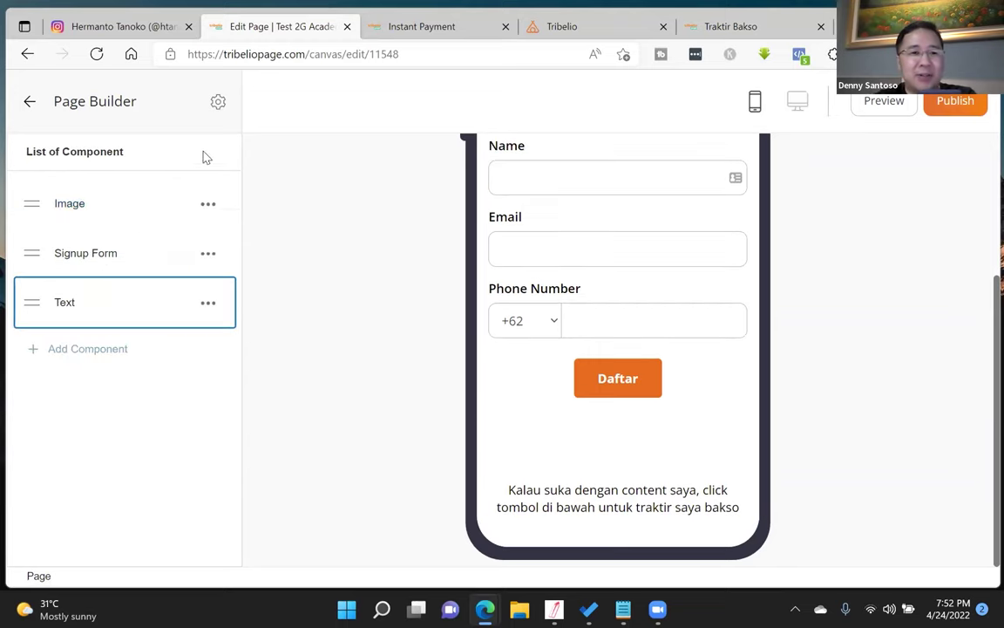
click(83, 351)
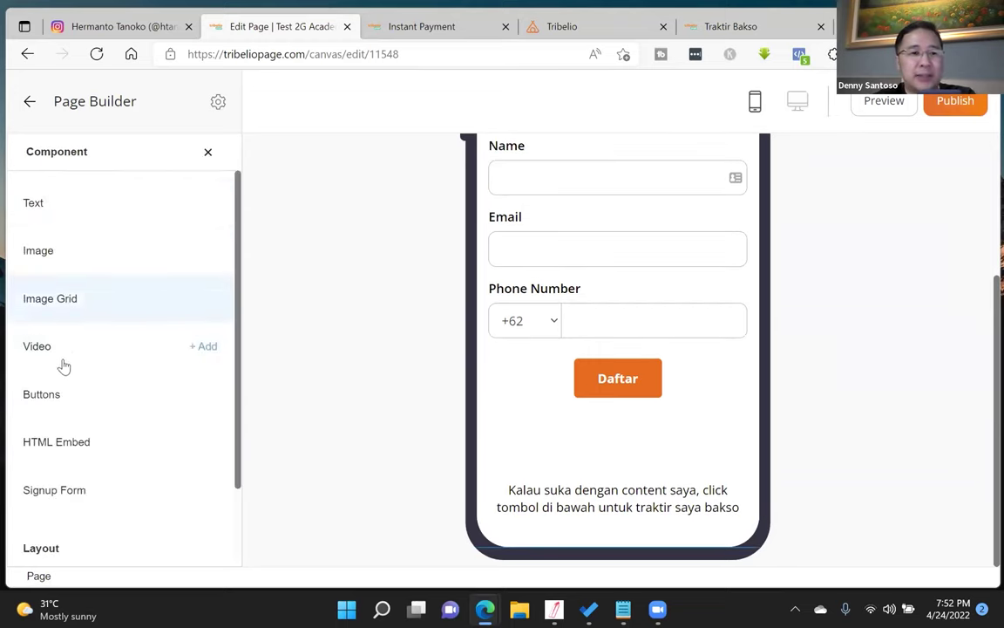
click(204, 394)
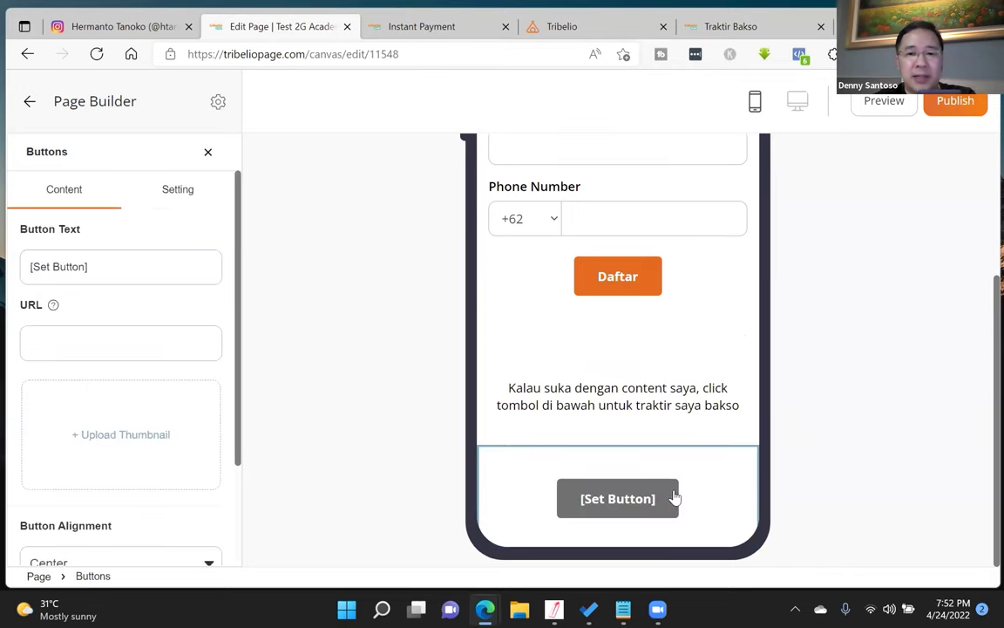
triple_click(87, 266)
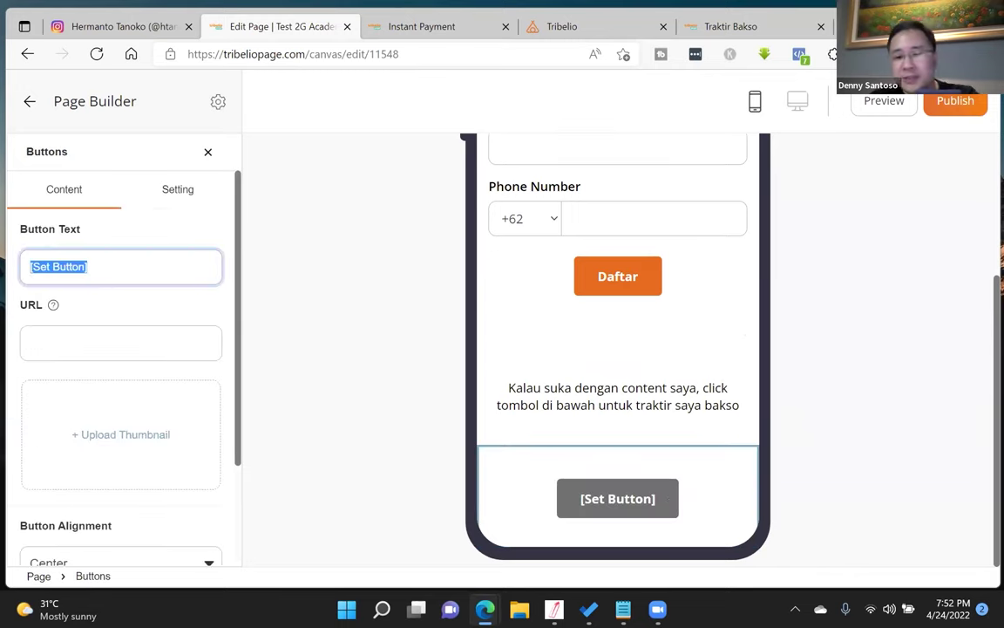
text(Trakti)
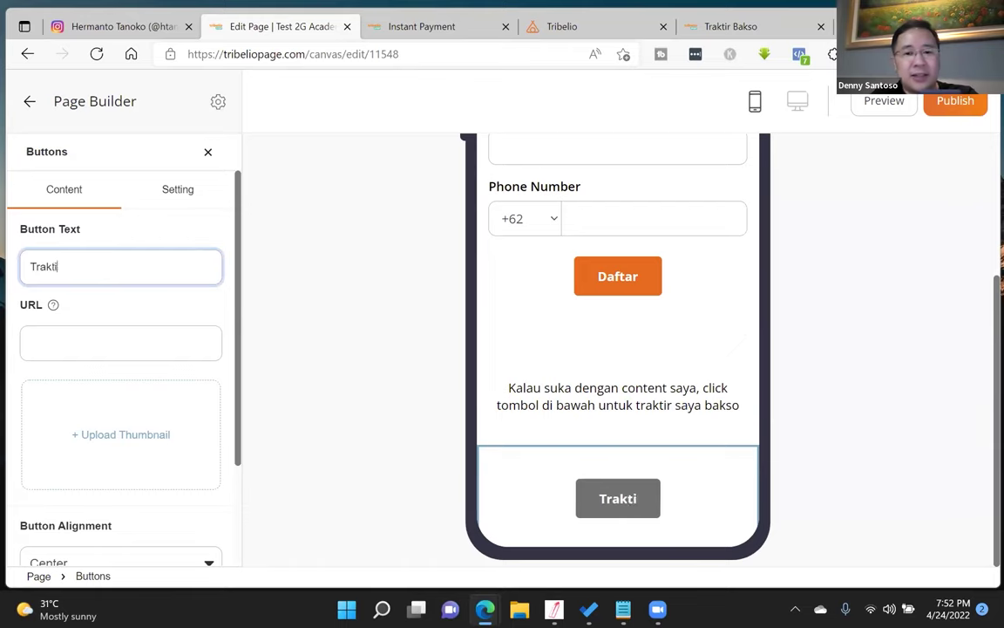
text(r Bkso Denny)
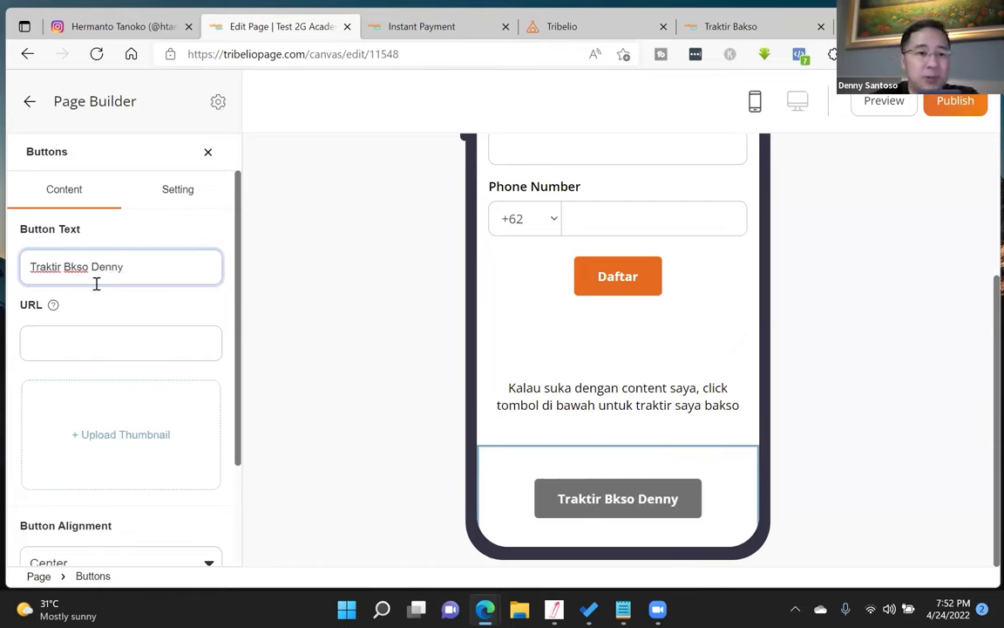
scroll(86, 275, down, 1)
text(a)
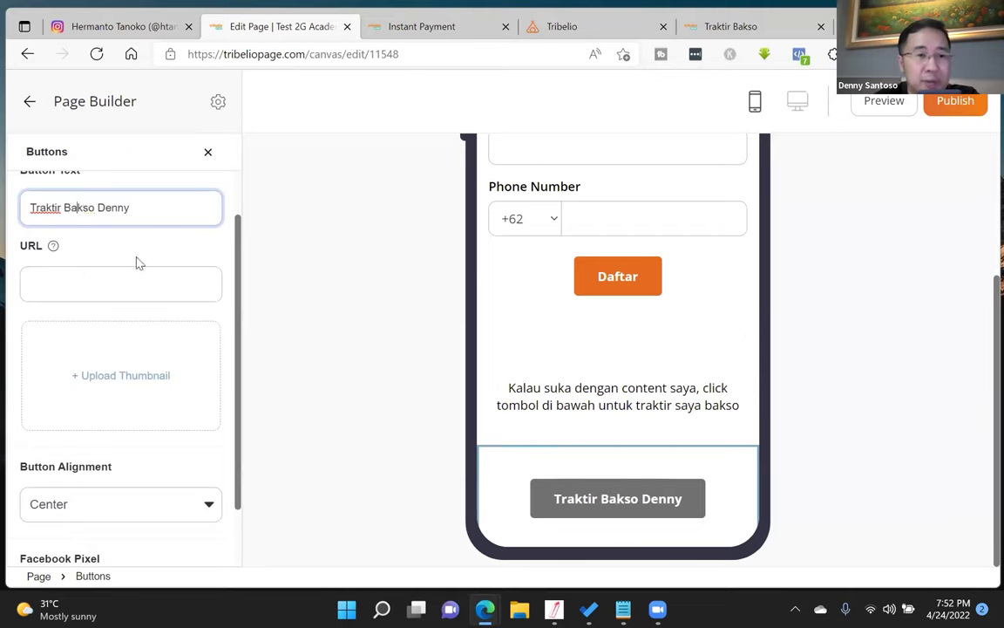
click(98, 285)
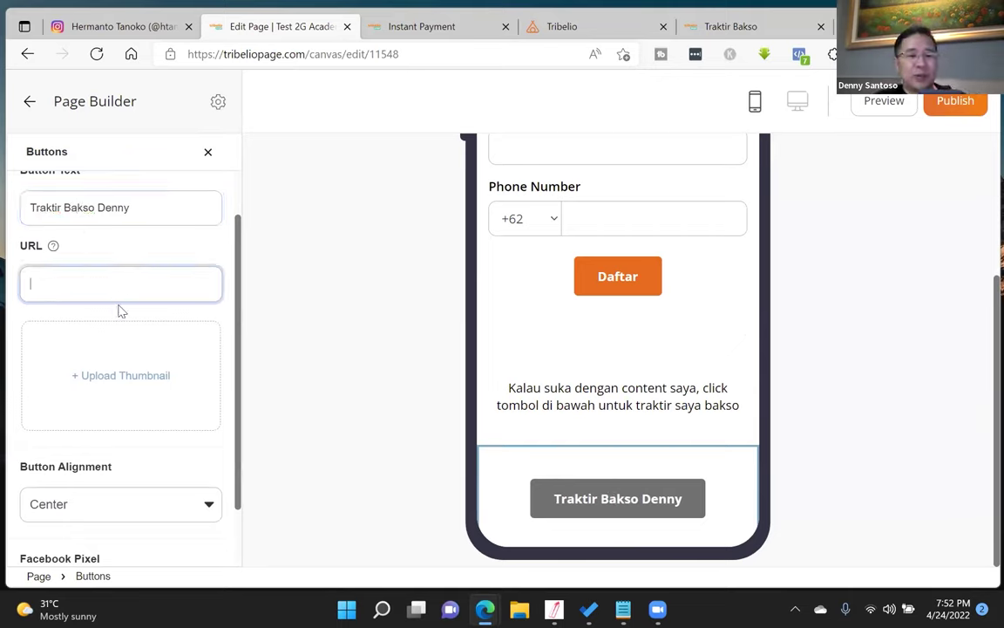
text(https://tribelio.page//site/checkout/traktirbakso)
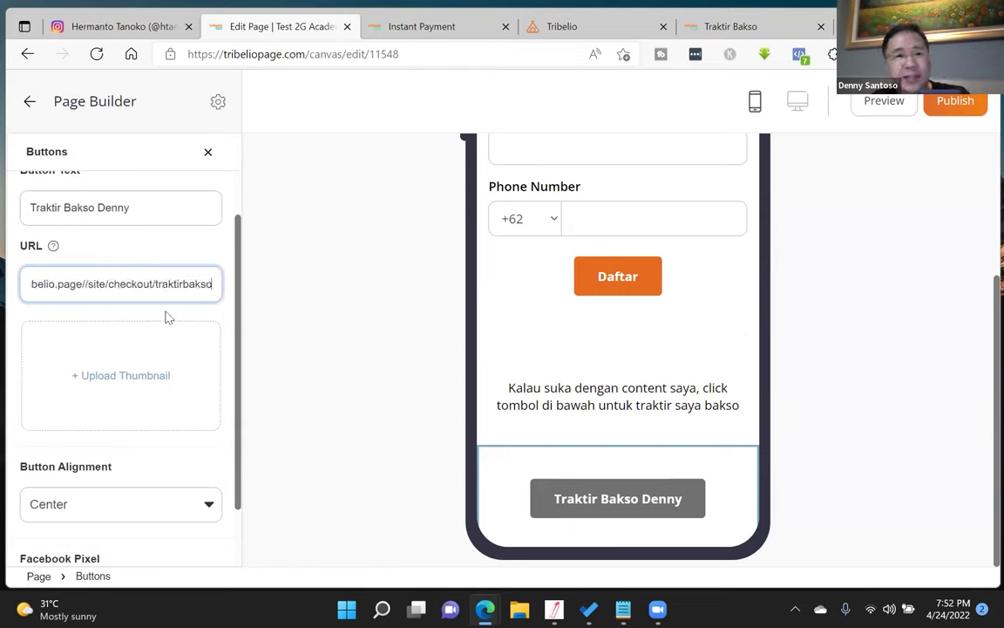
- Set the button colour to red #ca0404
scroll(187, 333, up, 1)
scroll(187, 261, up, 1)
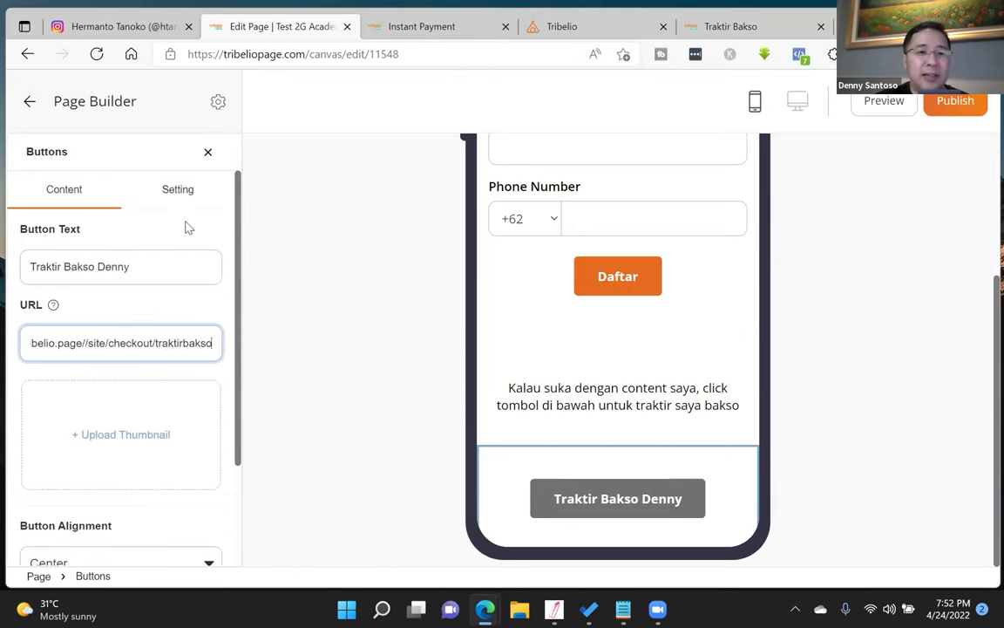
click(188, 195)
click(208, 302)
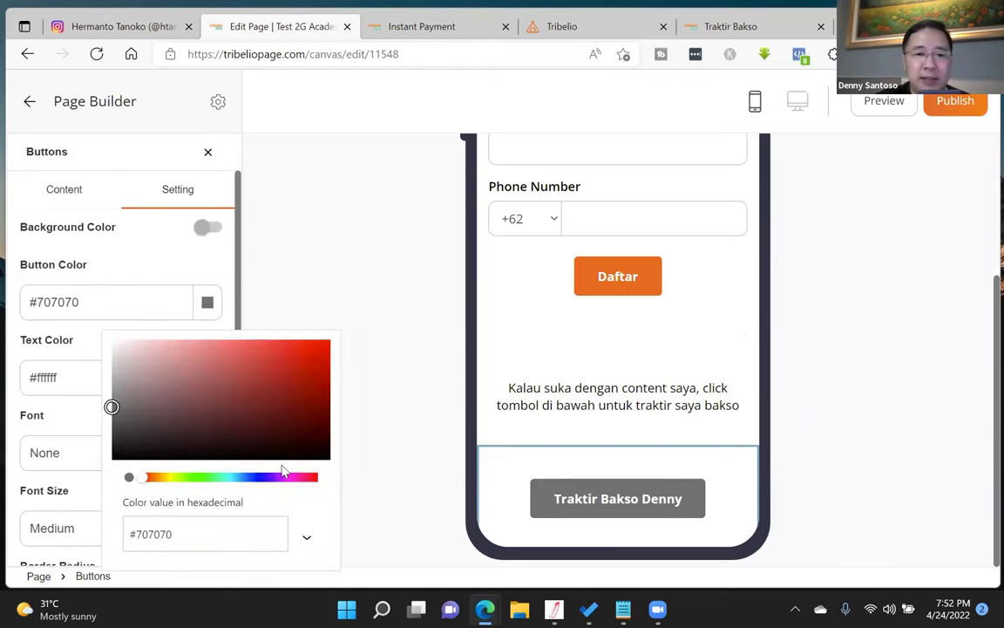
drag(321, 373, 326, 366)
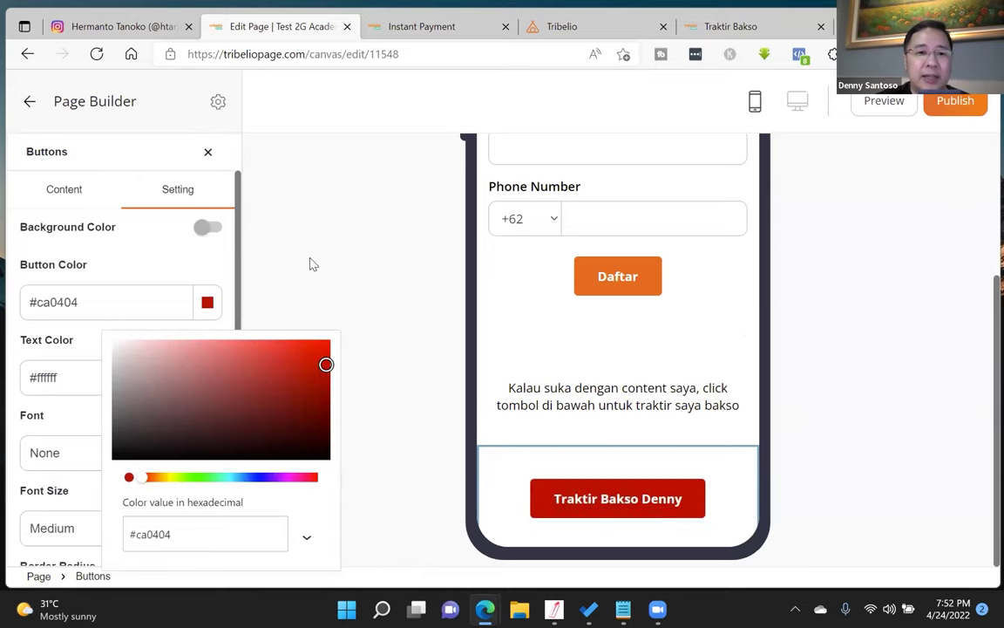
click(279, 232)
scroll(81, 446, down, 5)
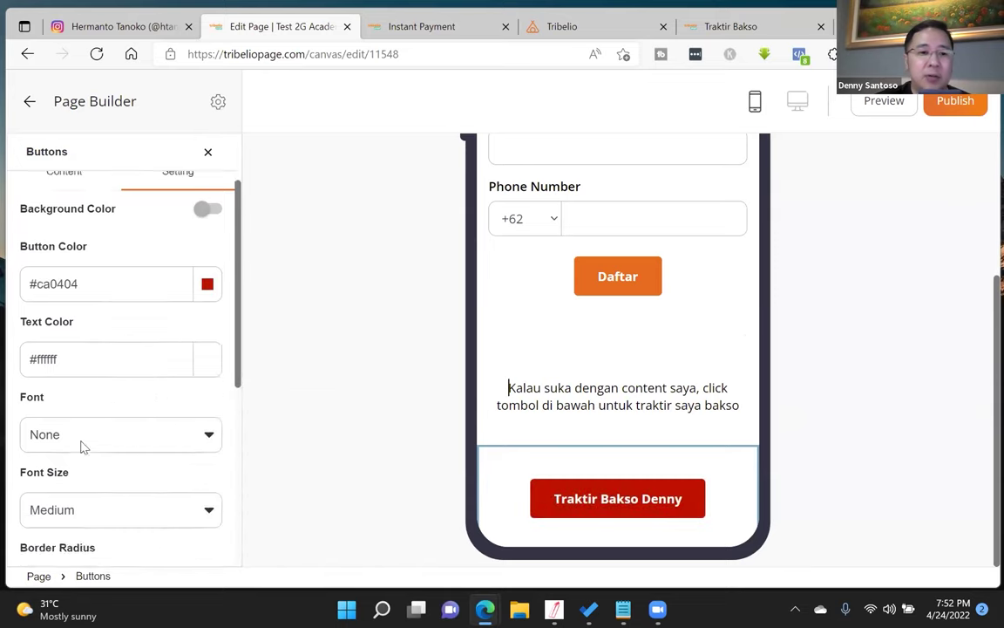
- Publish the updated page and view its preview at narrow phone width
click(953, 100)
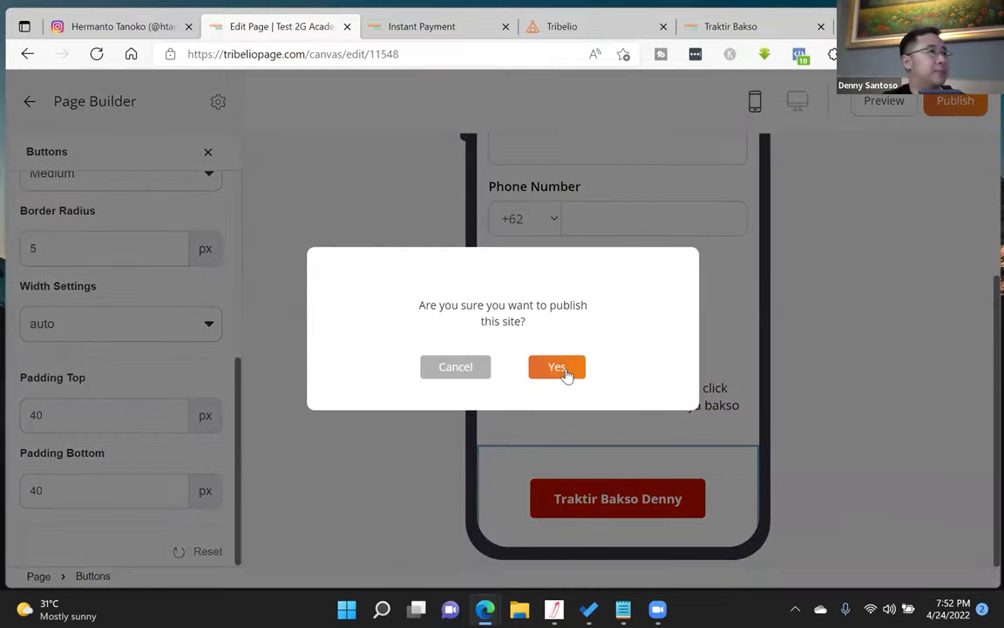
click(558, 368)
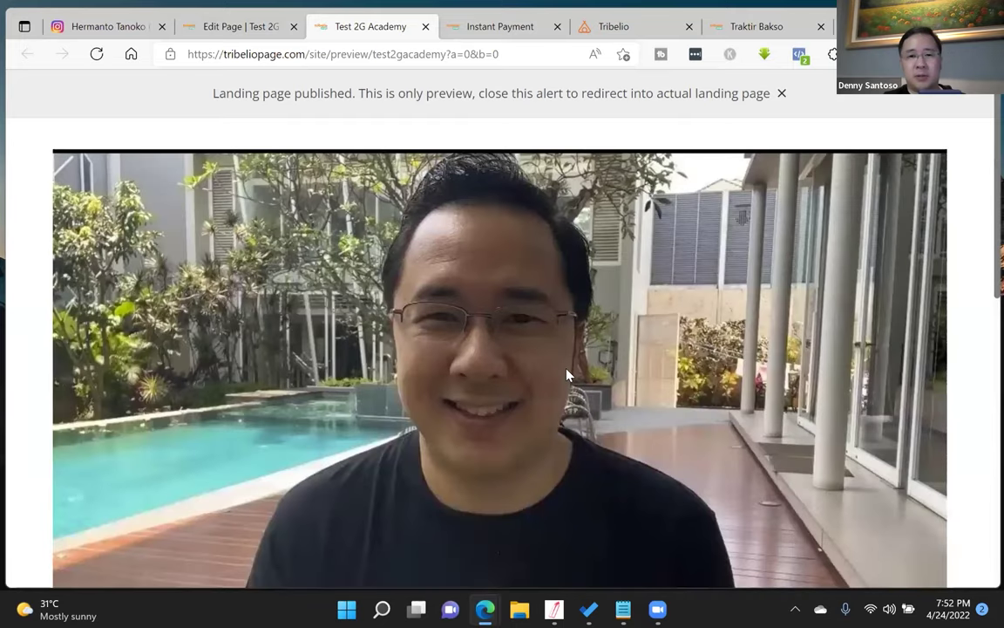
scroll(674, 273, down, 10)
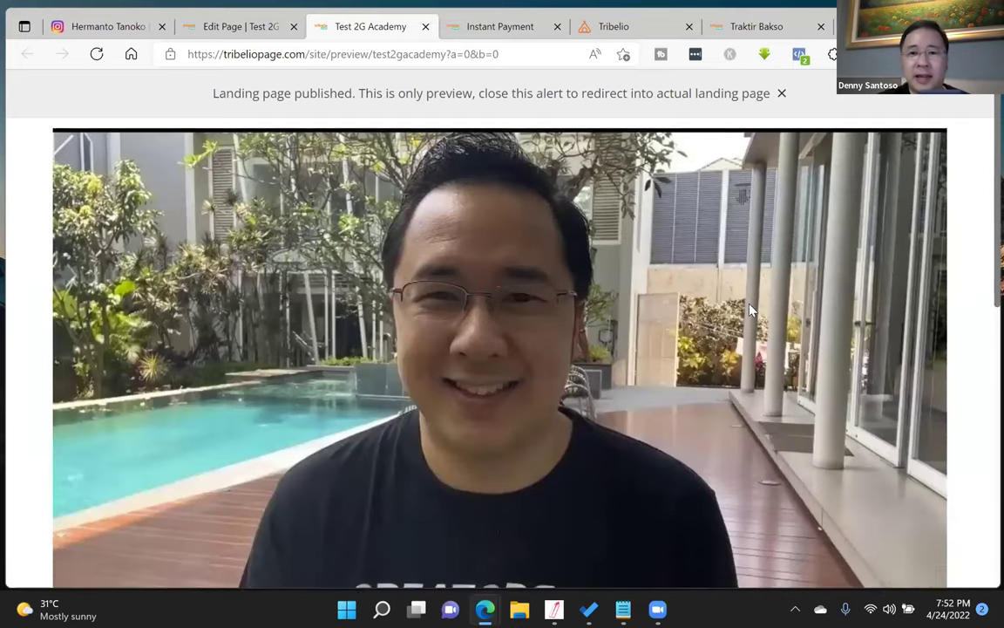
drag(988, 267, 134, 442)
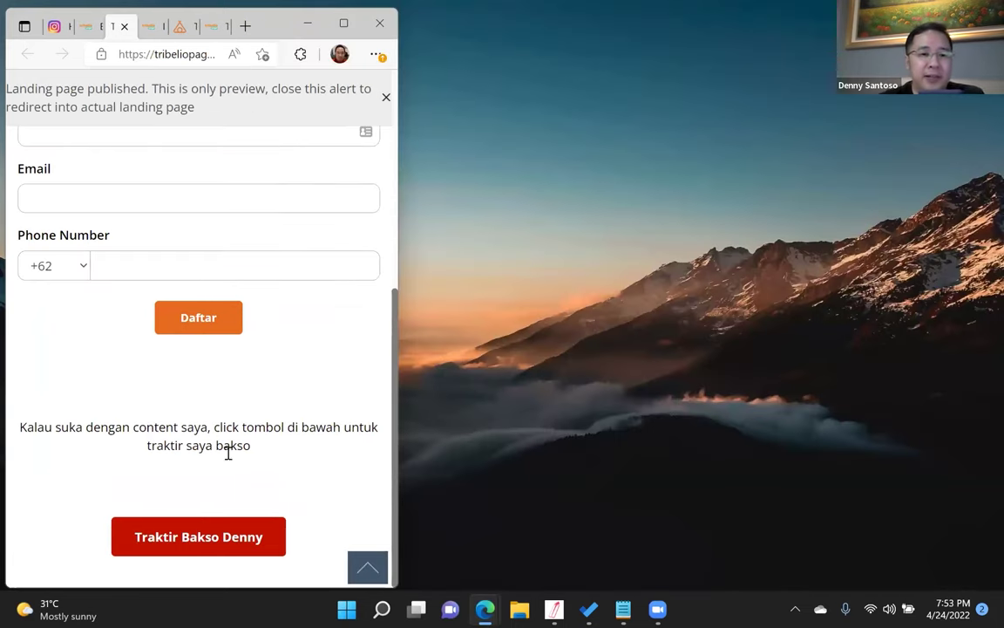
- Follow the Traktir Bakso Denny button to its checkout page and look it over
click(224, 538)
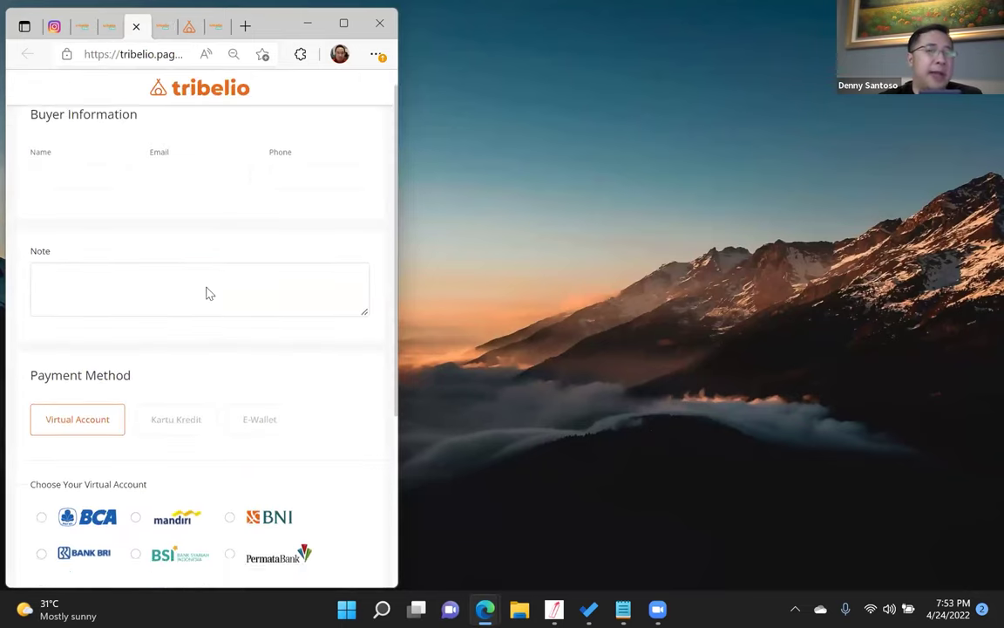
scroll(207, 294, down, 3)
scroll(207, 294, up, 1)
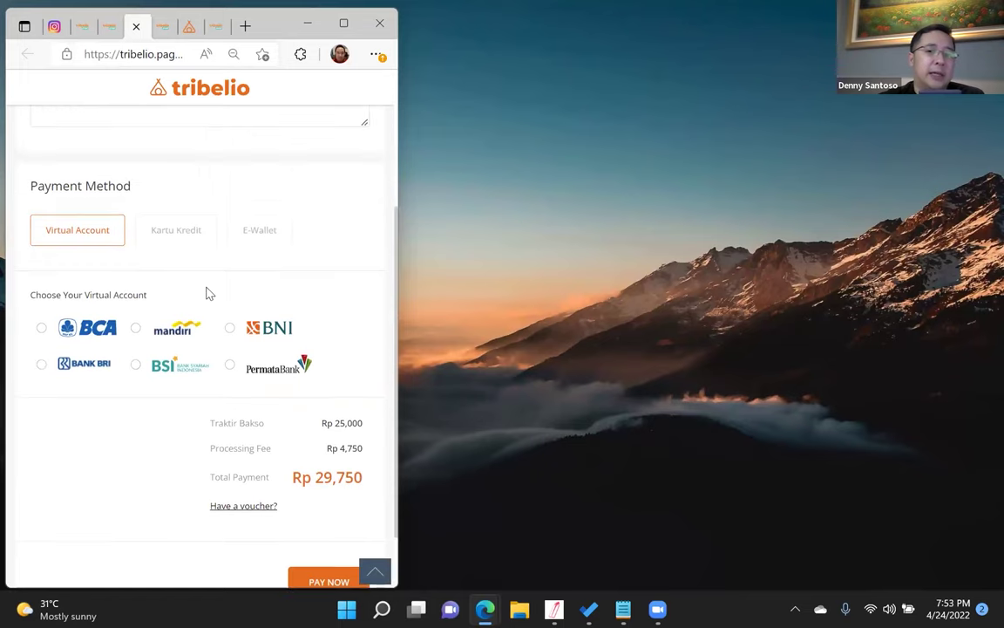
- Compare Kartu Kredit, Virtual Account and E-Wallet payment, settling on E-Wallet at full window width
click(175, 229)
click(250, 241)
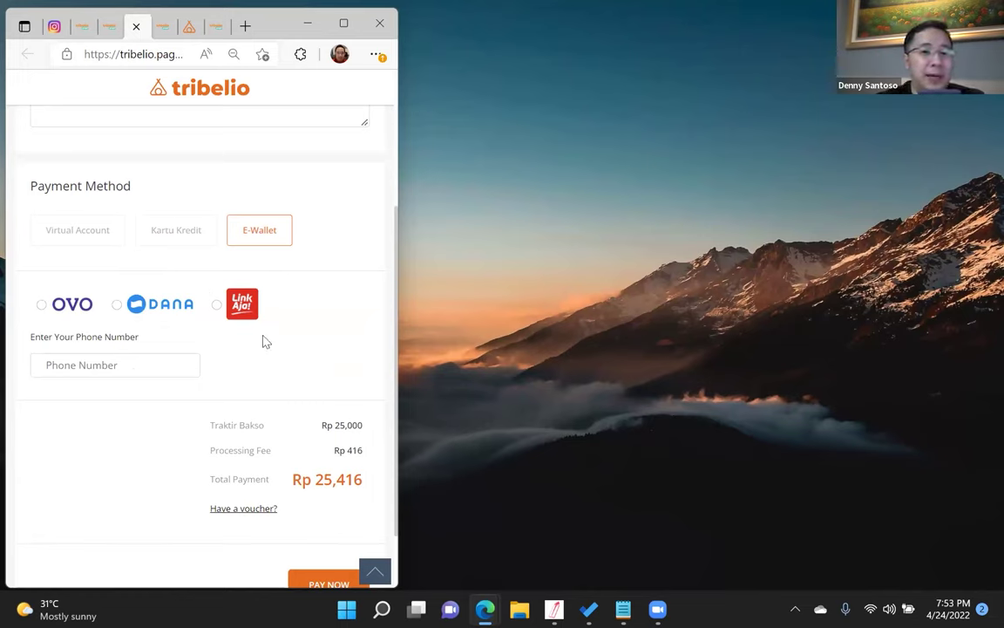
click(177, 231)
click(89, 229)
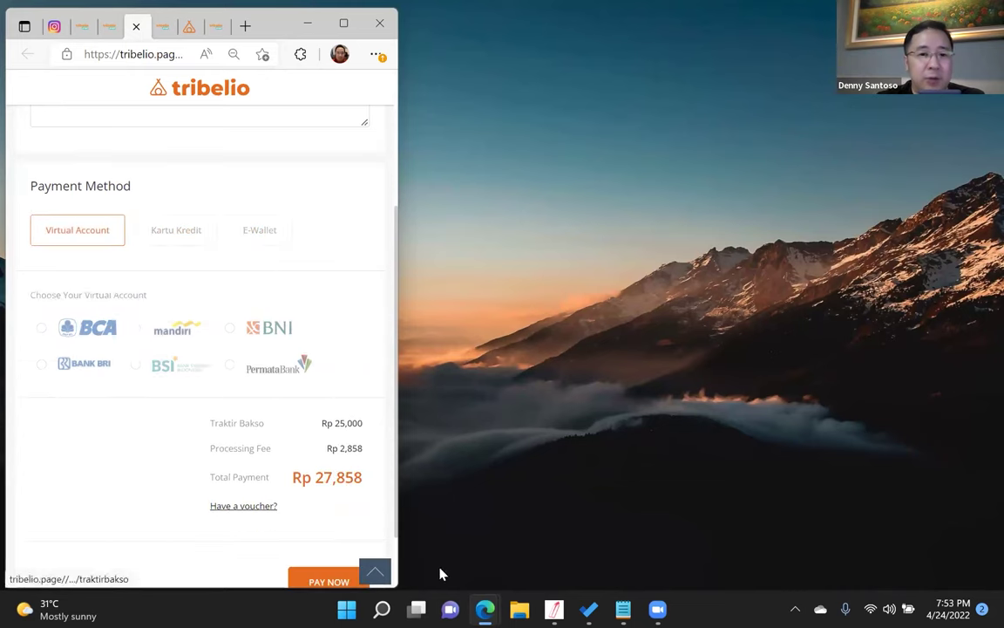
click(255, 233)
click(190, 235)
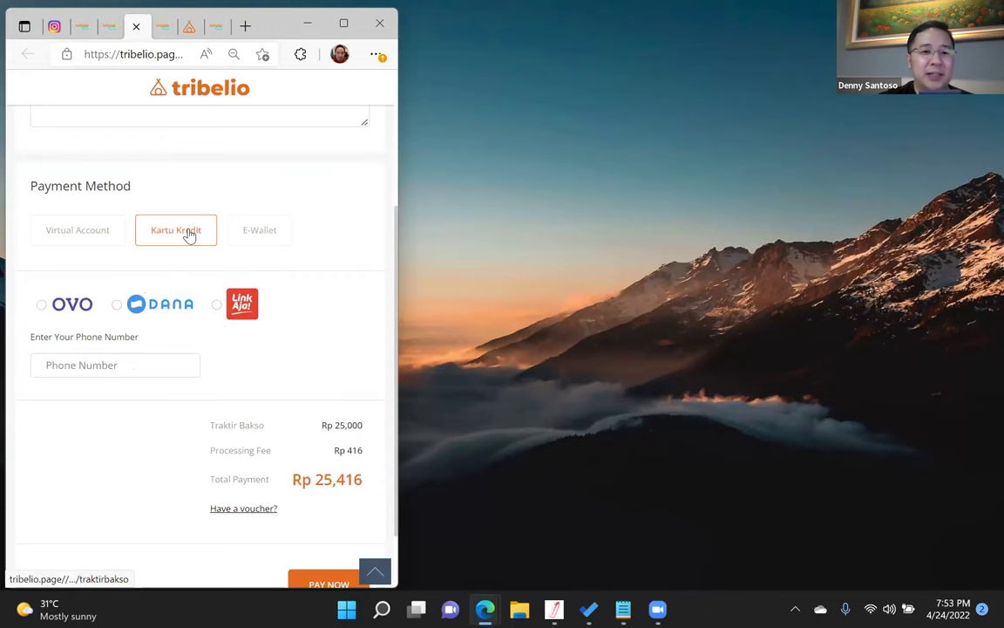
click(260, 231)
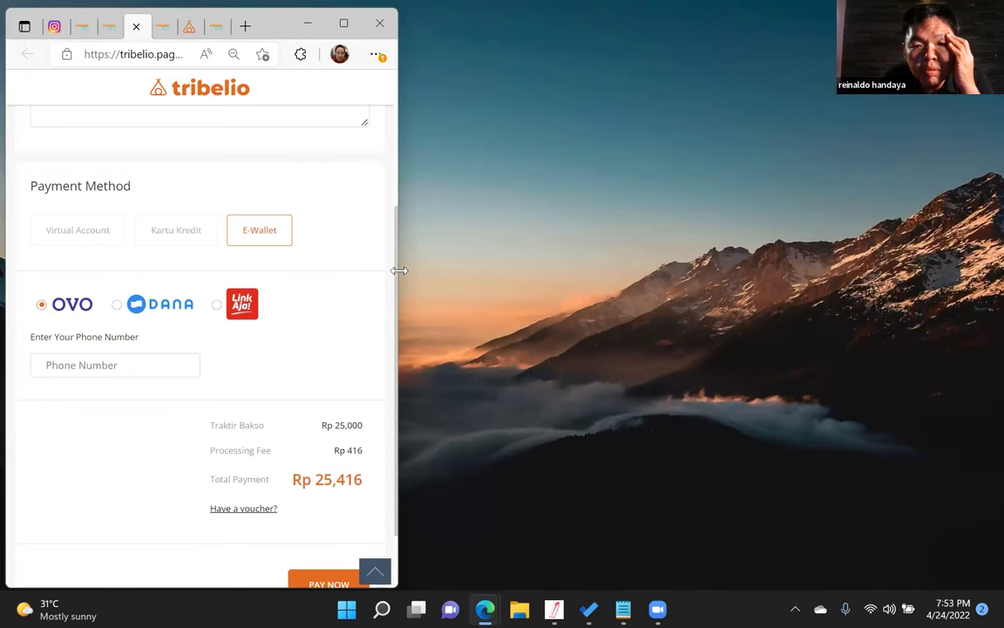
drag(987, 273, 983, 279)
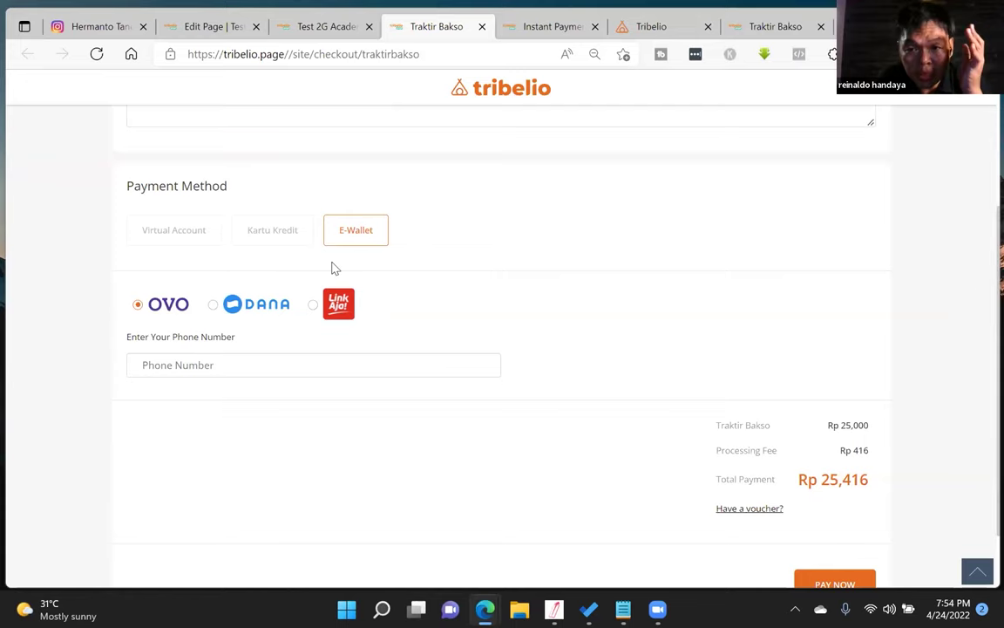
- Pay by Virtual Account, comparing BCA, Mandiri, BNI, BRI and BSI fees before picking PermataBank
click(267, 231)
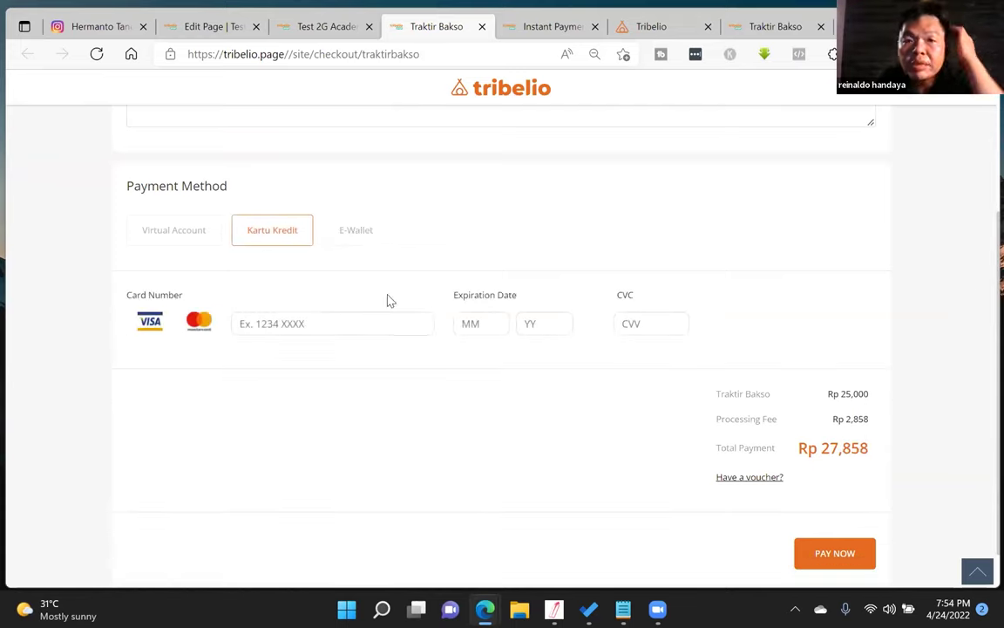
click(187, 249)
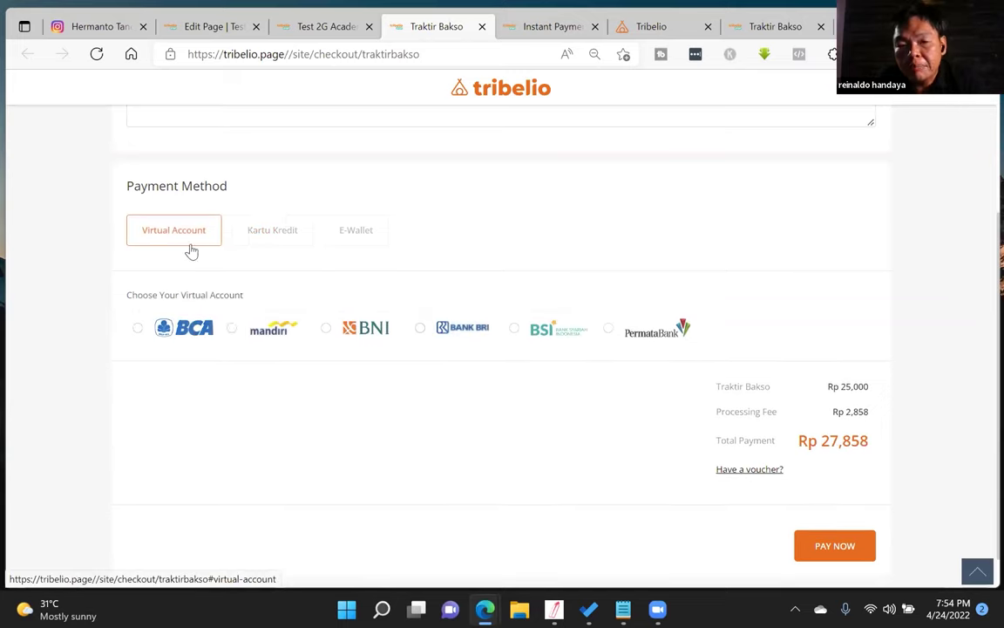
click(231, 328)
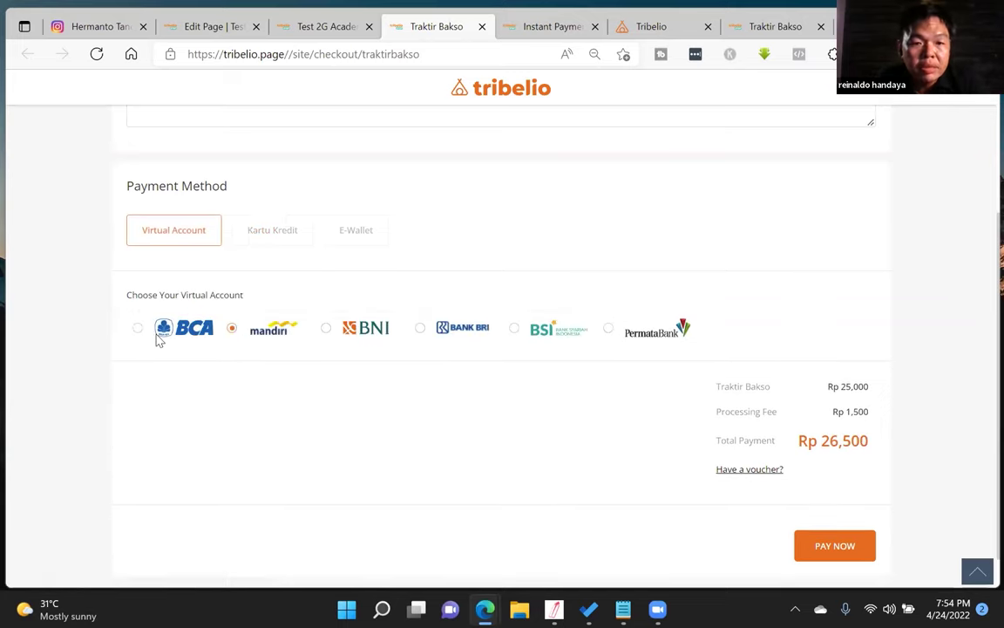
click(232, 329)
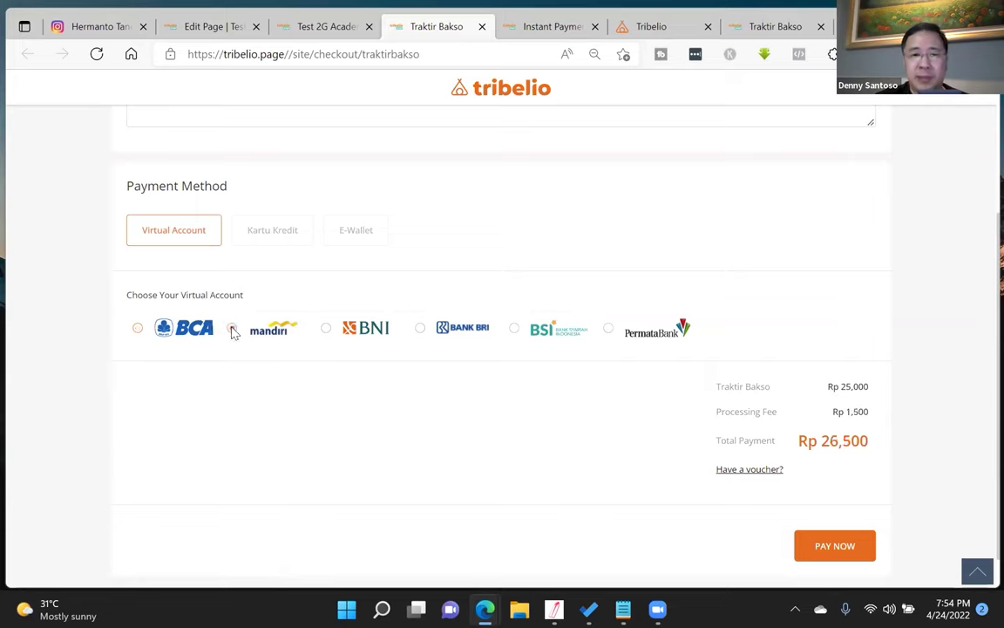
click(138, 330)
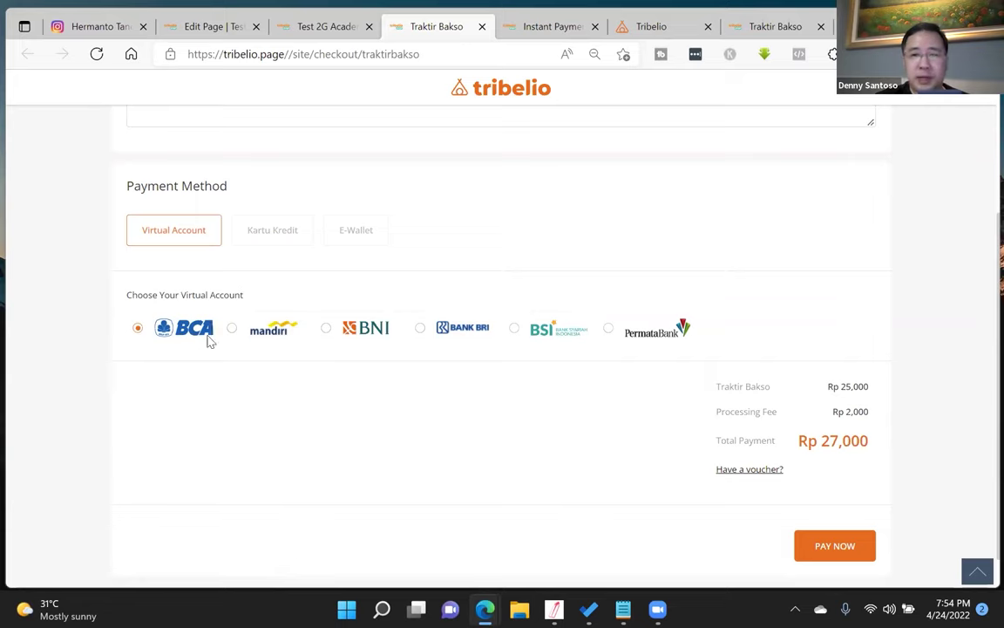
click(326, 330)
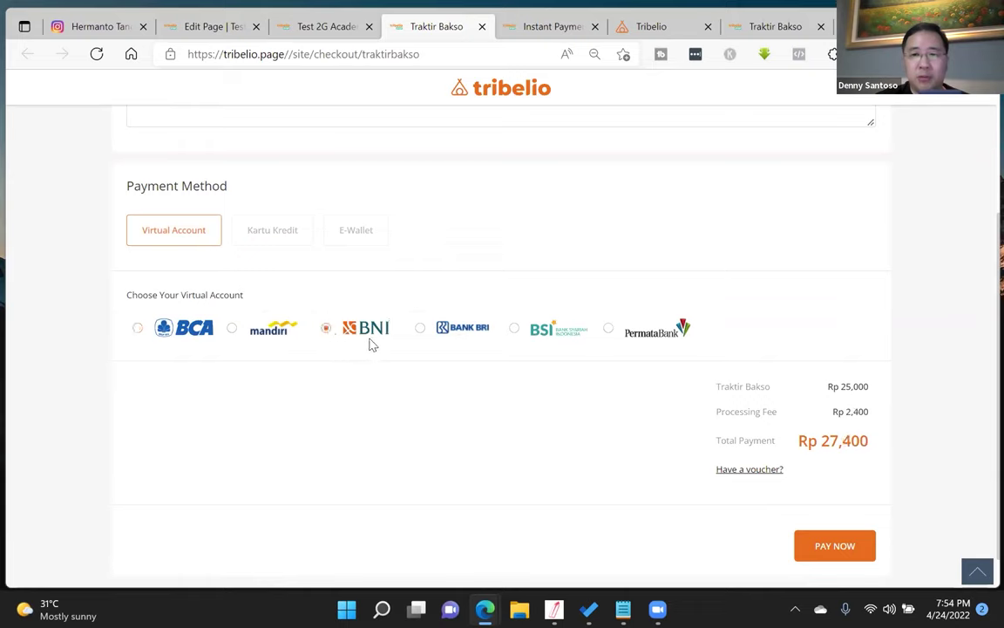
click(419, 329)
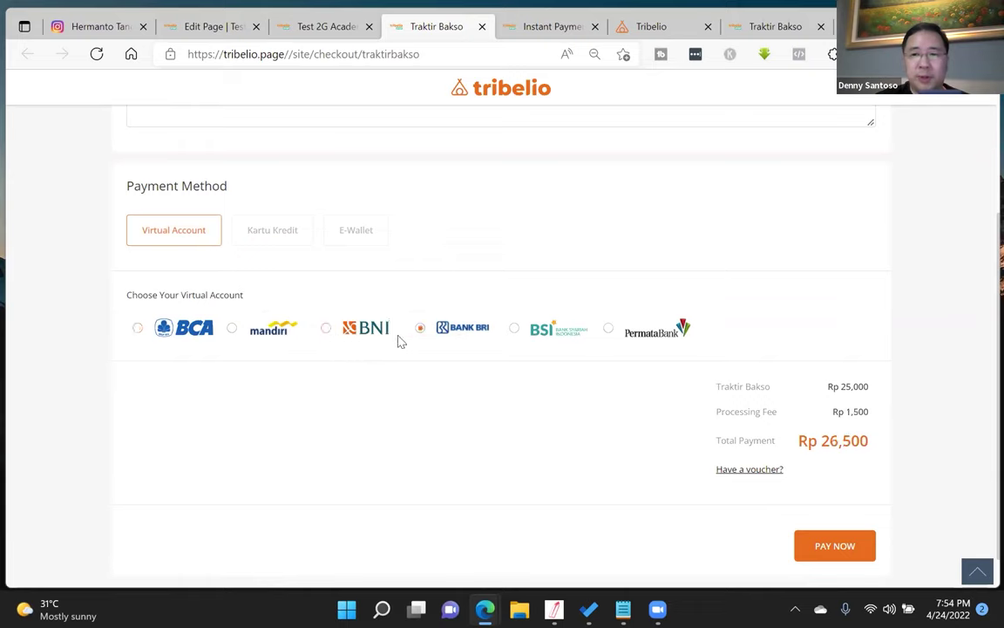
click(514, 329)
click(605, 331)
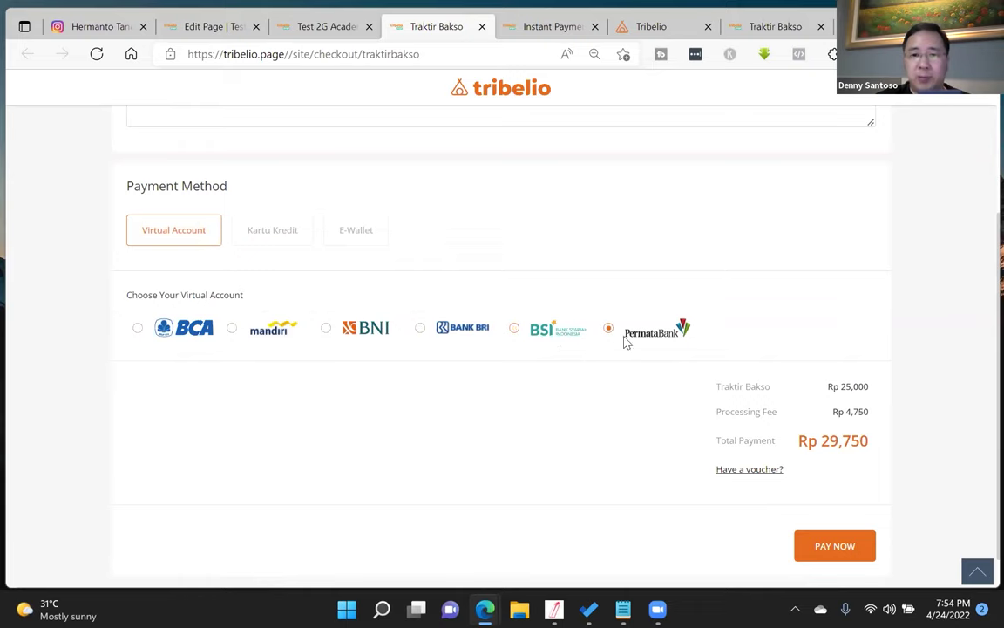